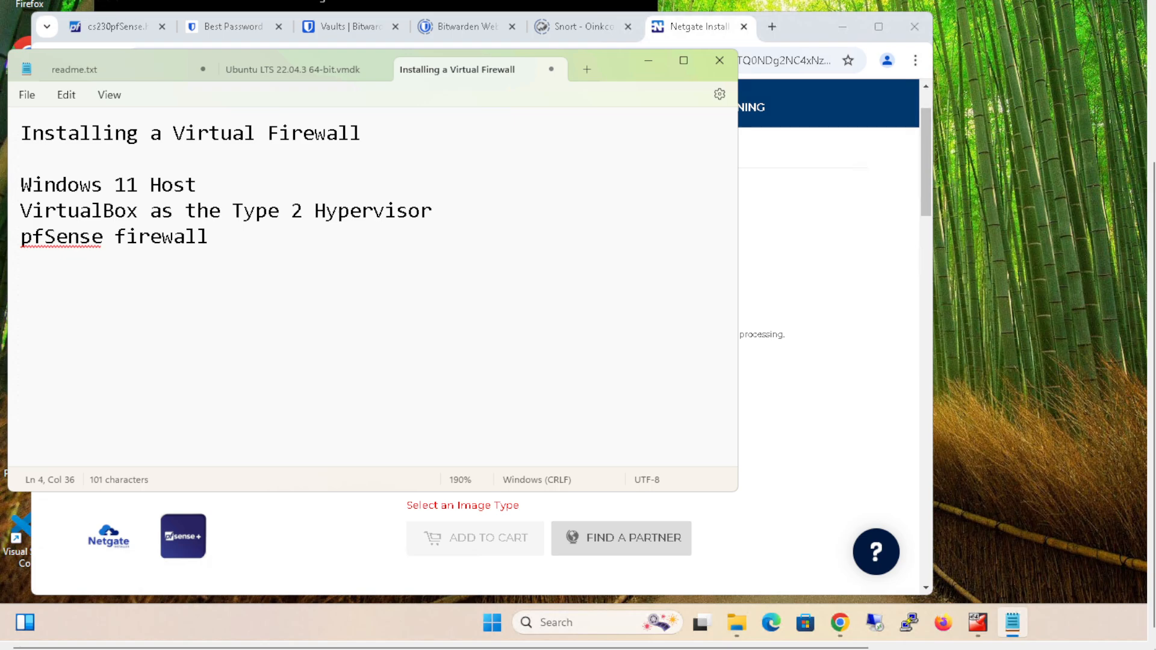
pyautogui.click(280, 65)
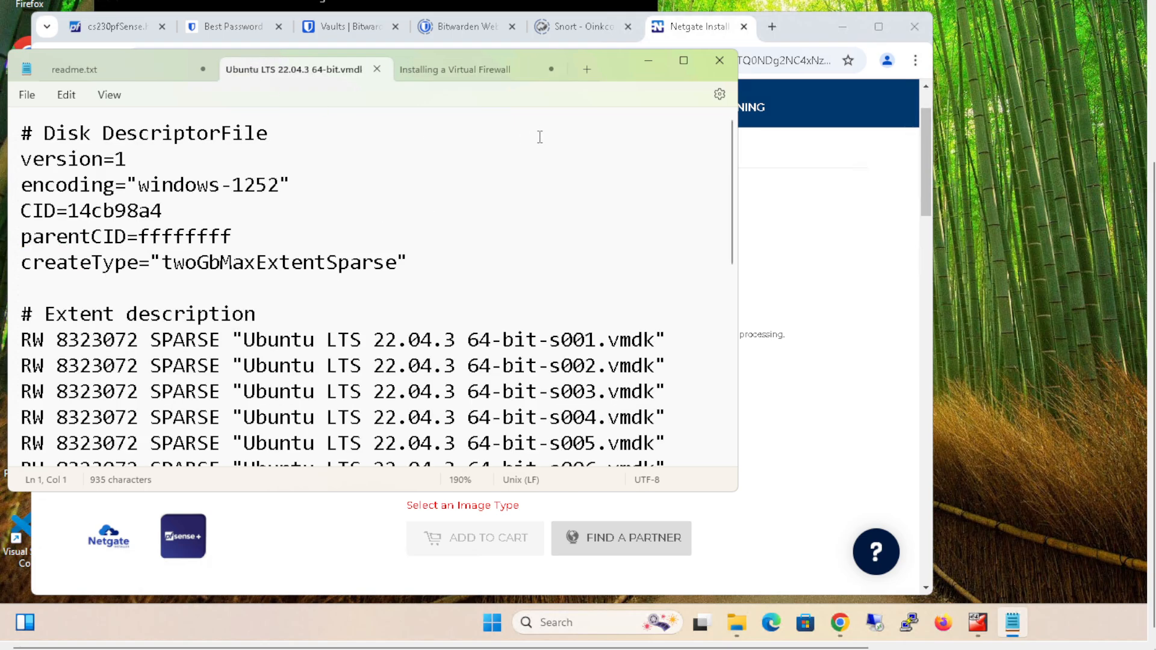
pyautogui.click(421, 67)
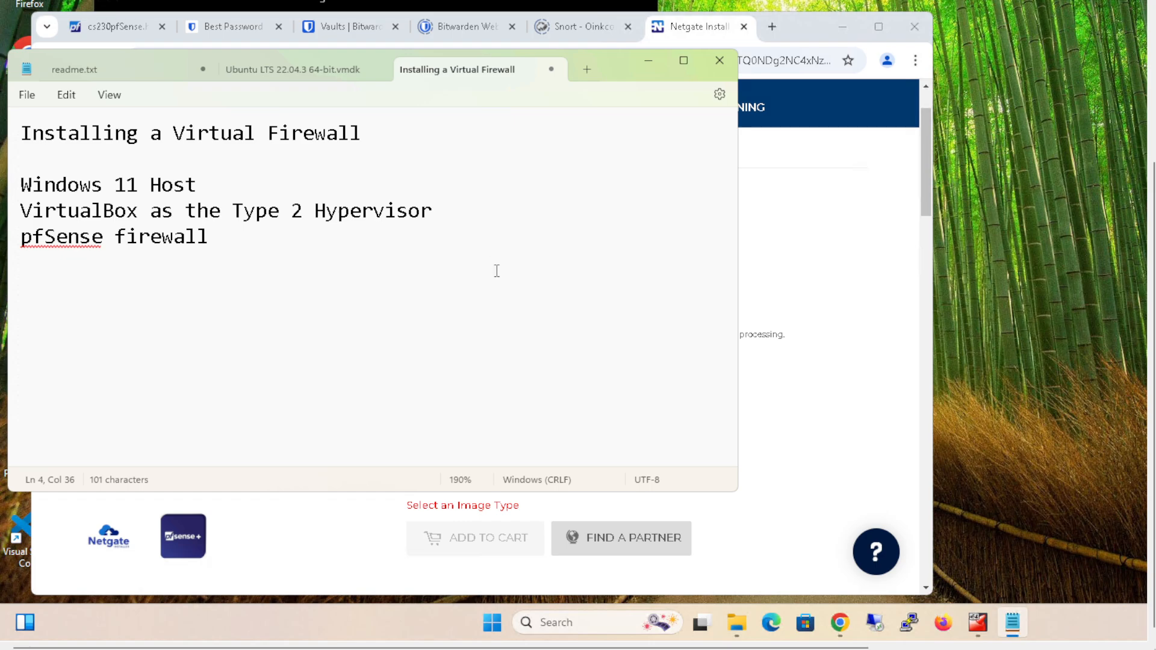
# - Switch to the Netgate Installer page in Chrome, add the AMD64 ISO IPMI/Virtual Machines image to the cart and open the cart
pyautogui.click(679, 29)
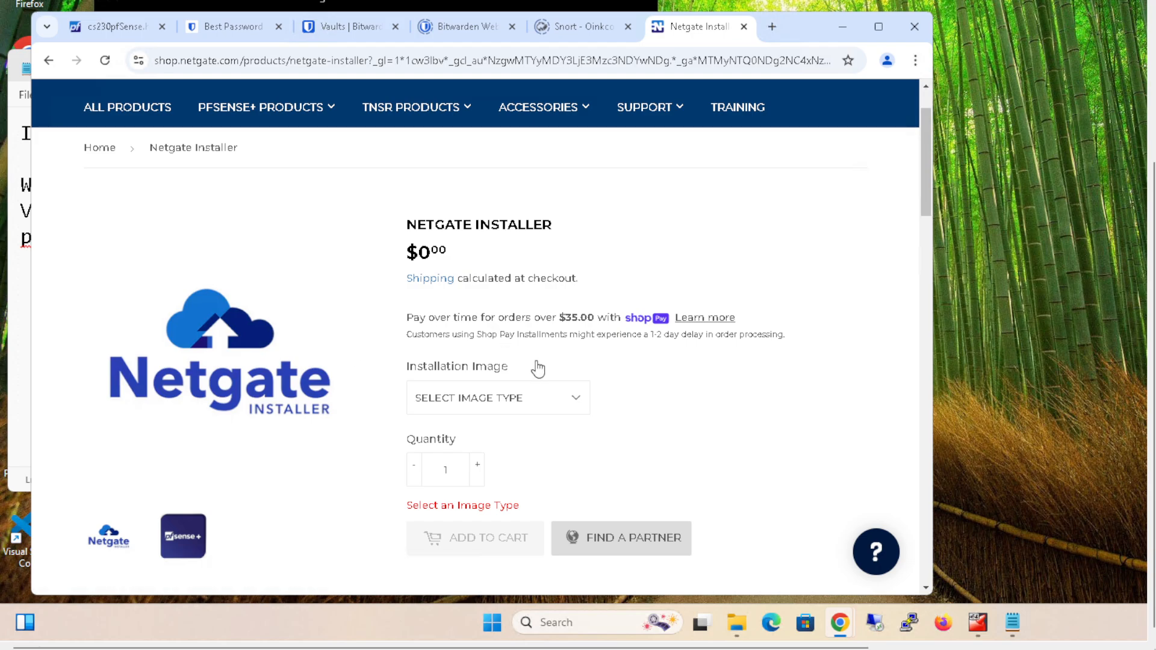
pyautogui.scroll(-1, 538, 369)
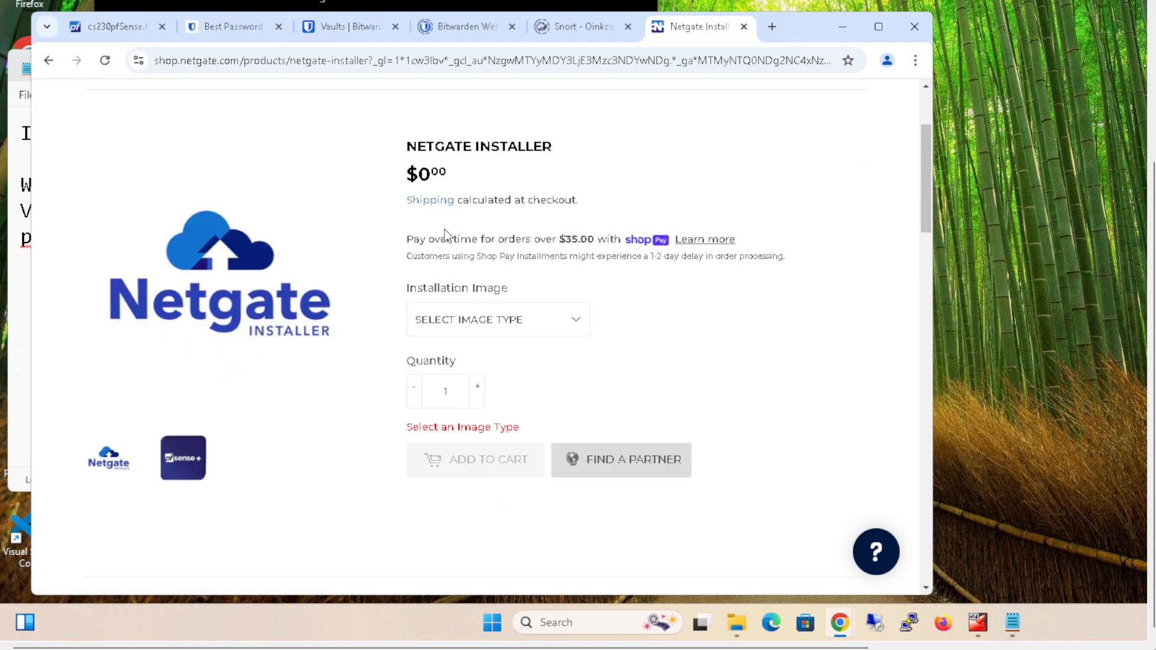
pyautogui.click(563, 326)
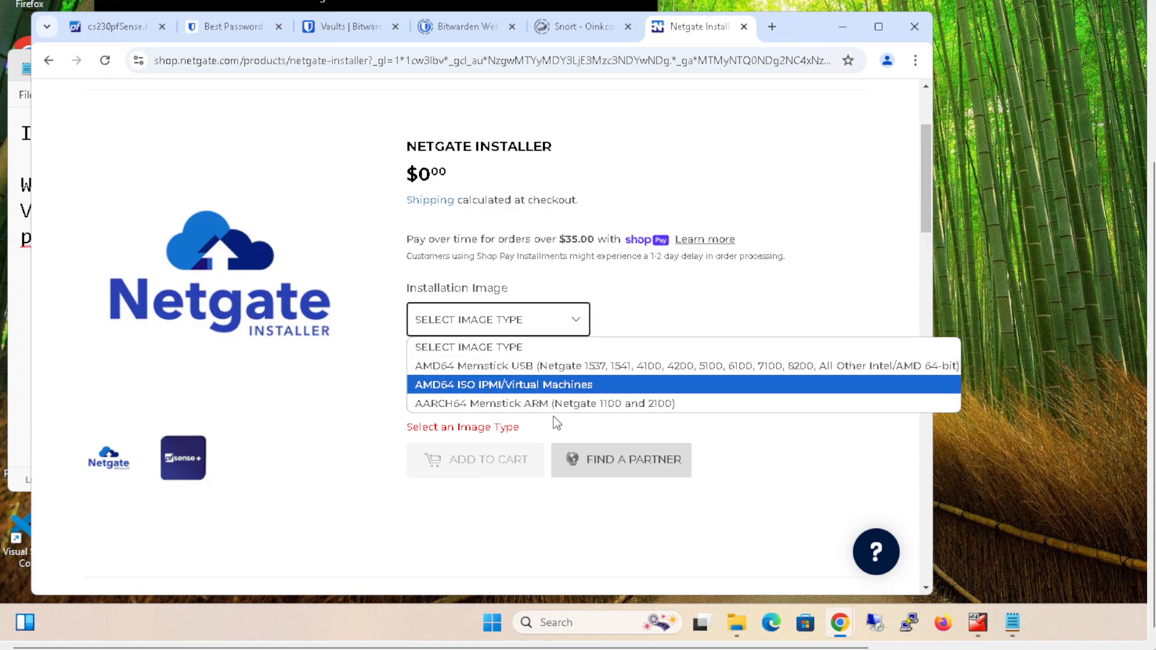
pyautogui.click(540, 390)
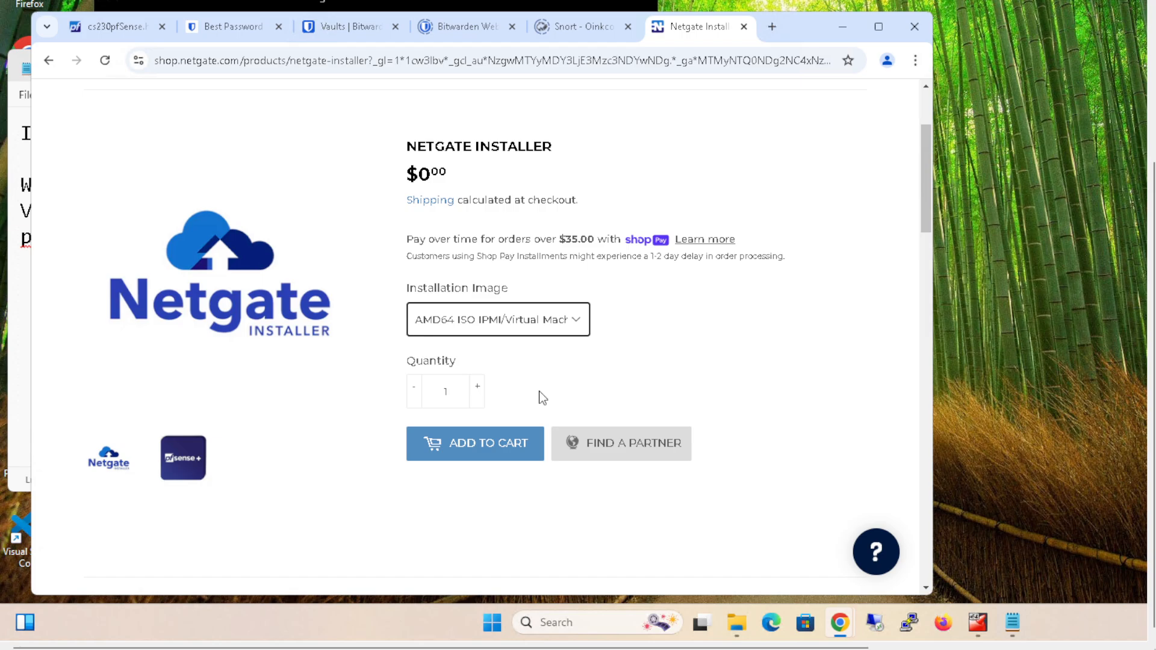
pyautogui.click(512, 443)
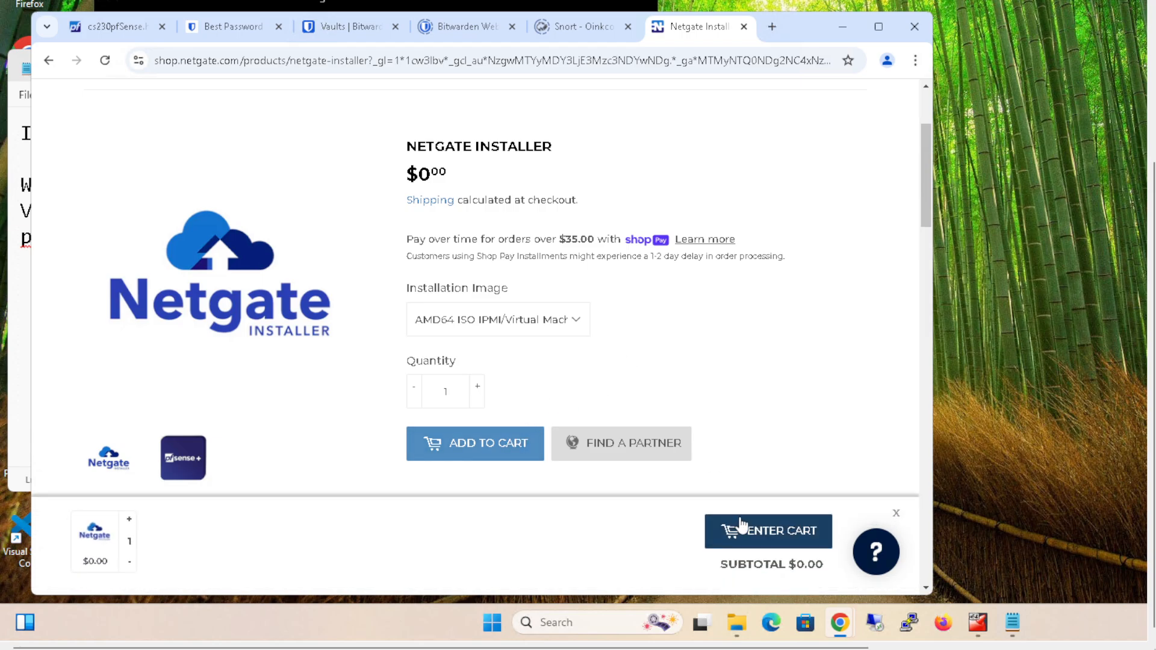
pyautogui.click(756, 532)
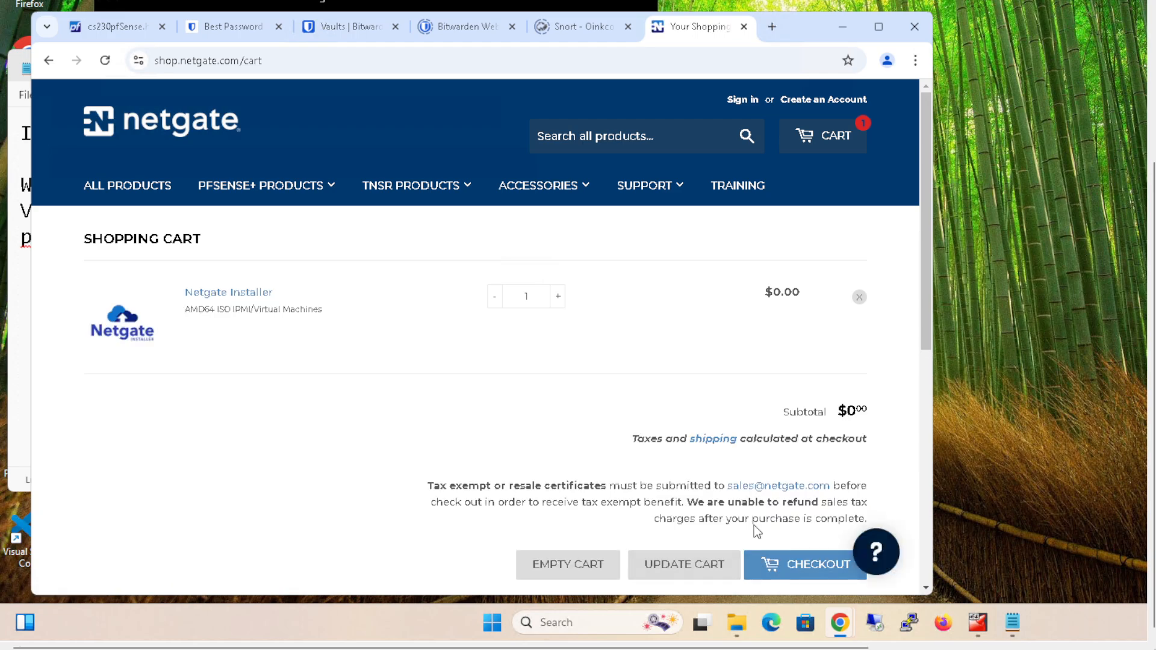
# - Open the Netgate store's sign-in page and copy the atmNetgate entry's password from the Bitwarden vault
pyautogui.click(744, 104)
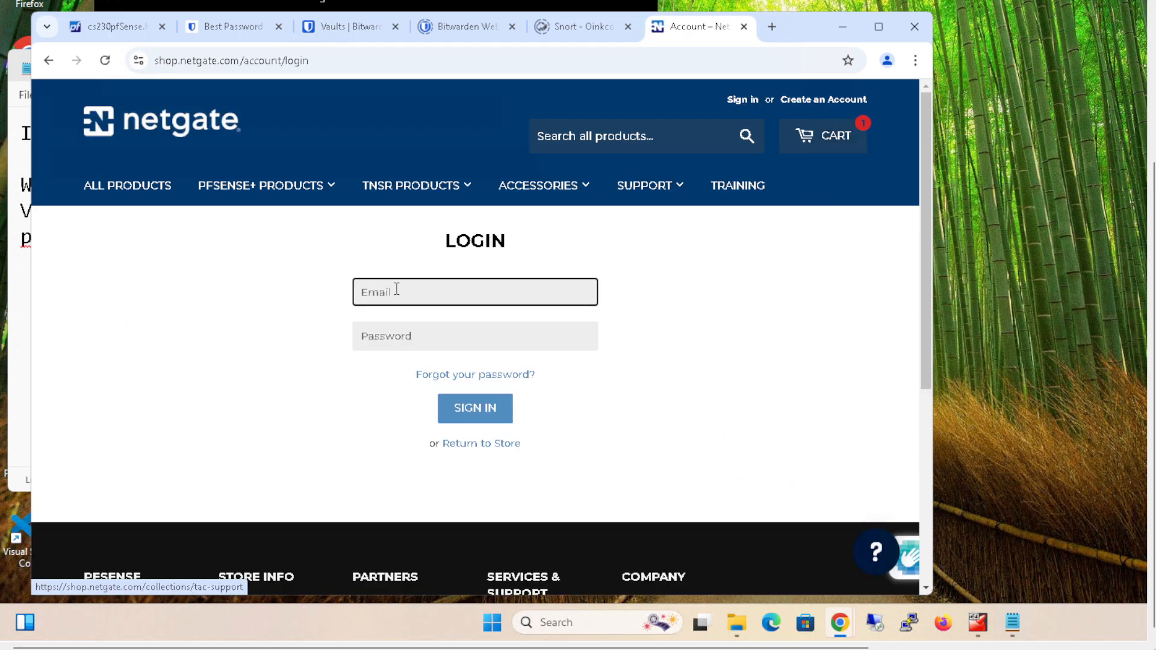
pyautogui.click(341, 27)
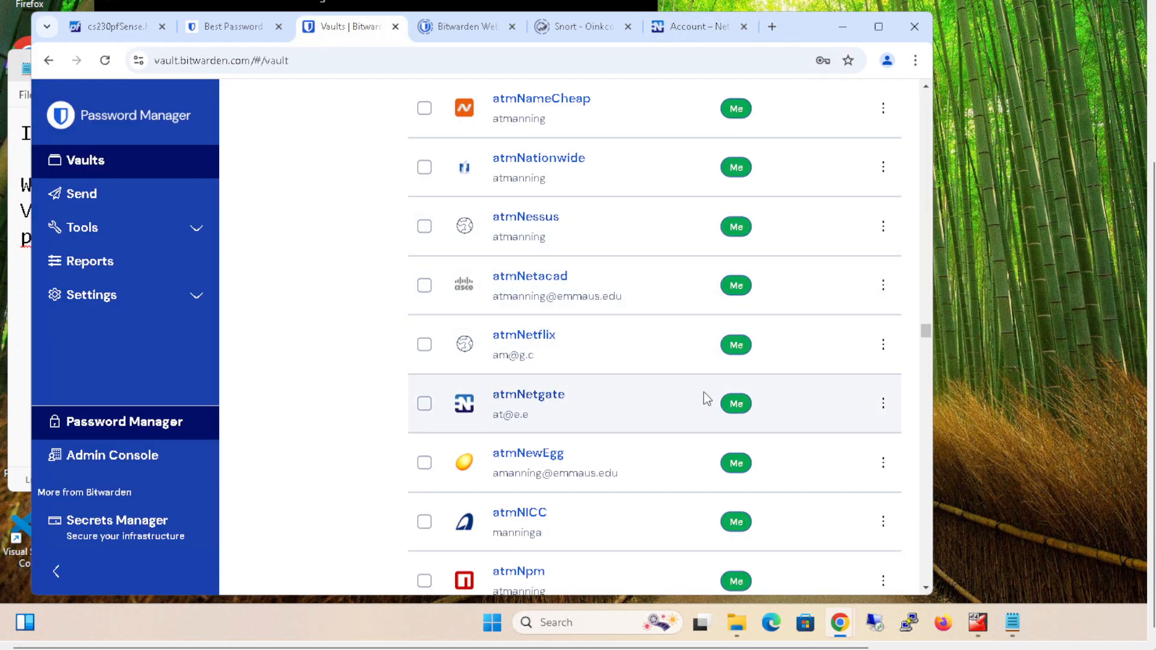
pyautogui.click(883, 404)
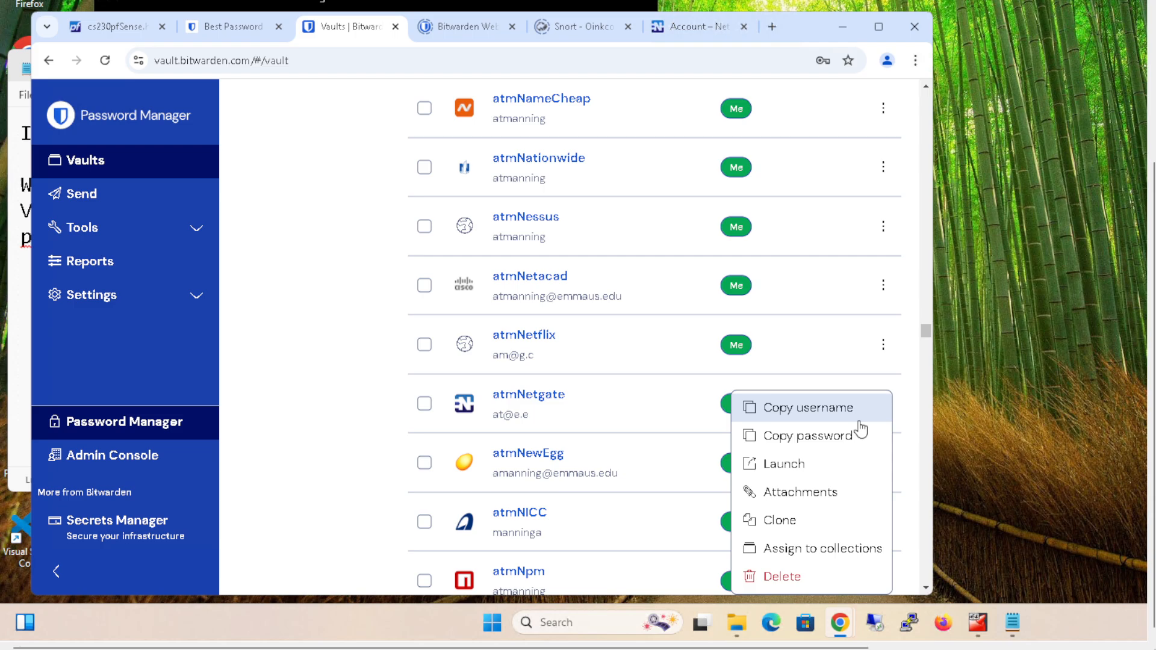
pyautogui.click(820, 437)
# - Sign in to the Netgate store with the account e-mail and the copied password, and save the login in the browser
pyautogui.click(689, 24)
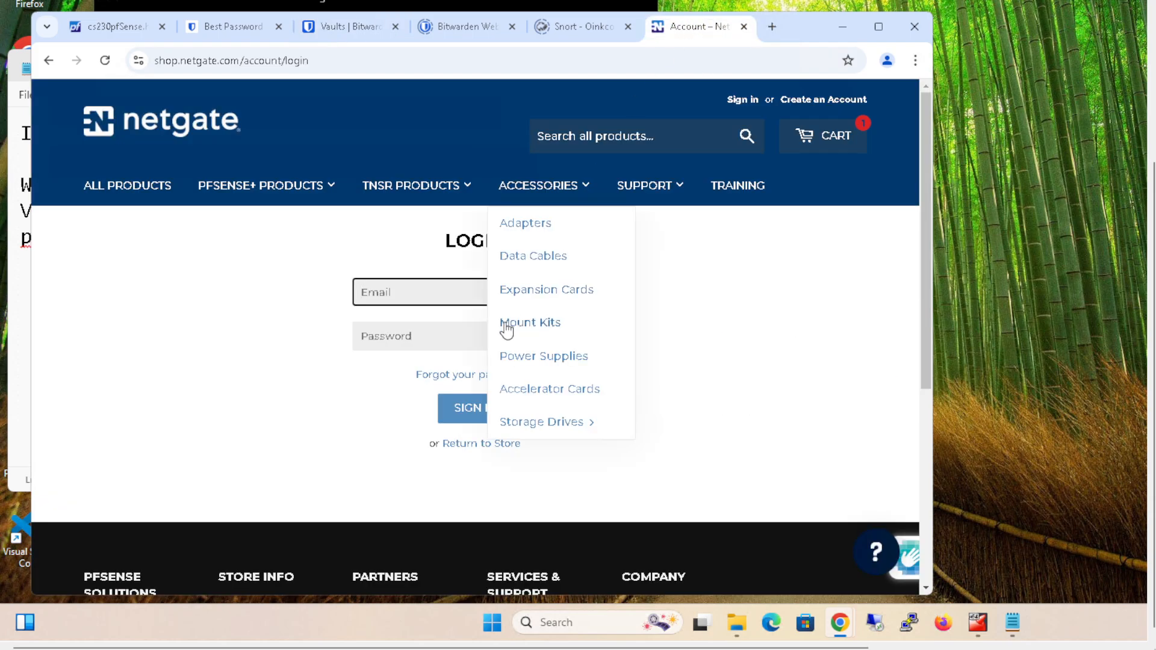
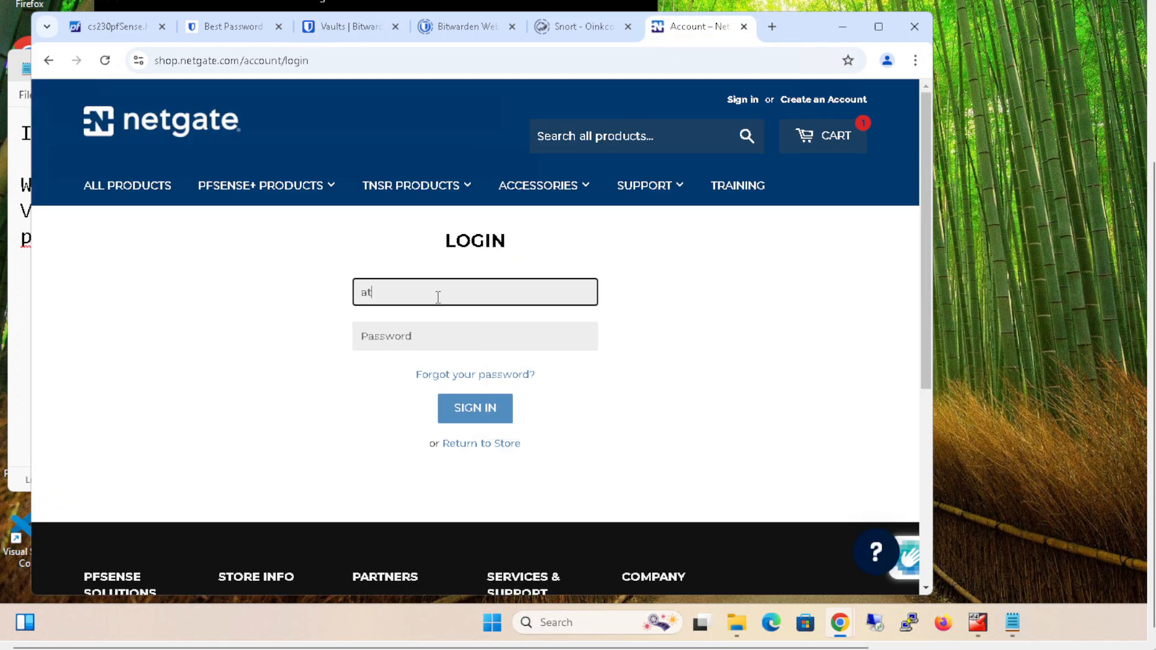
pyautogui.click(492, 327)
pyautogui.hotkey('ctrl', 'v')
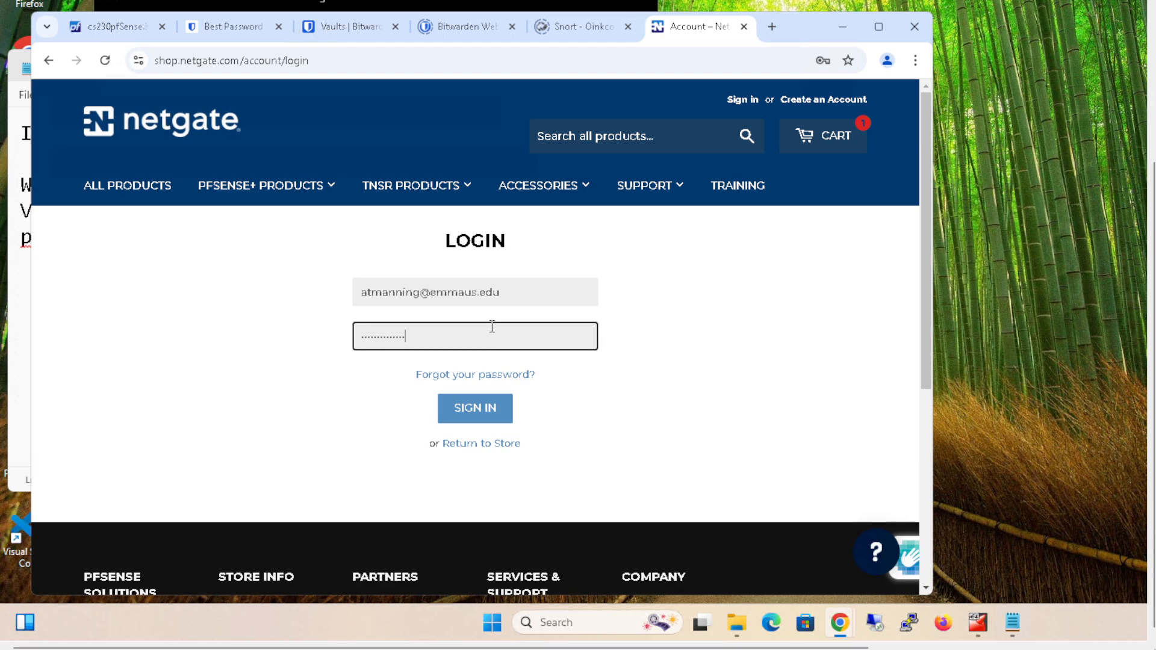
pyautogui.click(473, 407)
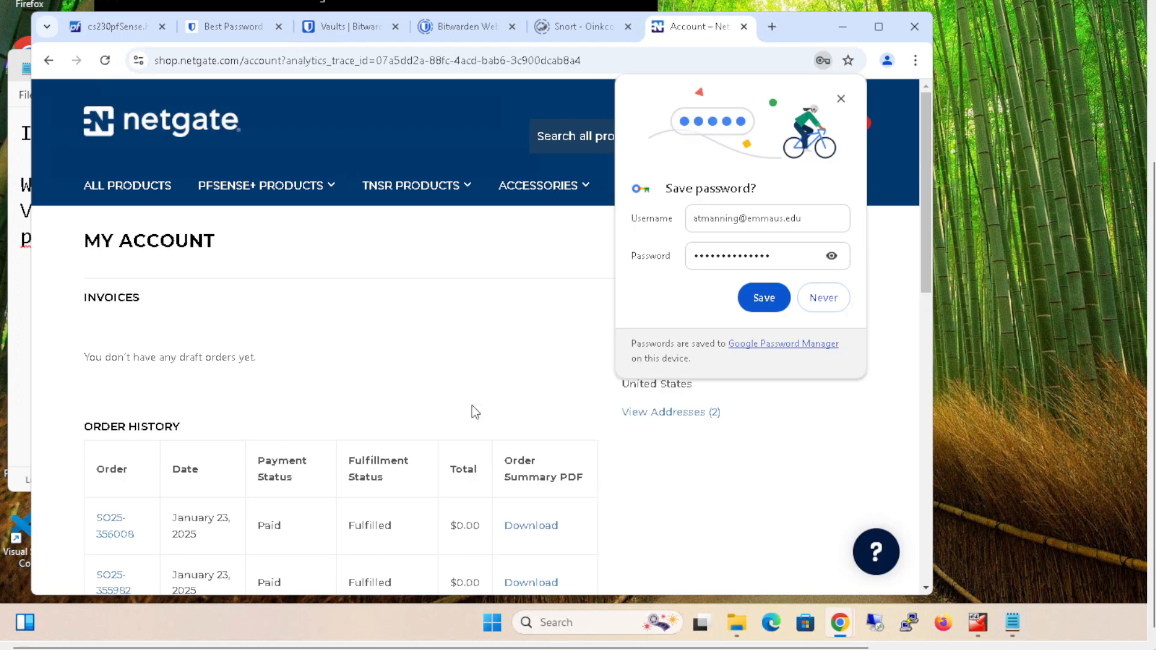
pyautogui.click(763, 298)
# - Open the first January 23, 2025 order in the order history and examine its product and fulfillment details
pyautogui.scroll(-1, 733, 427)
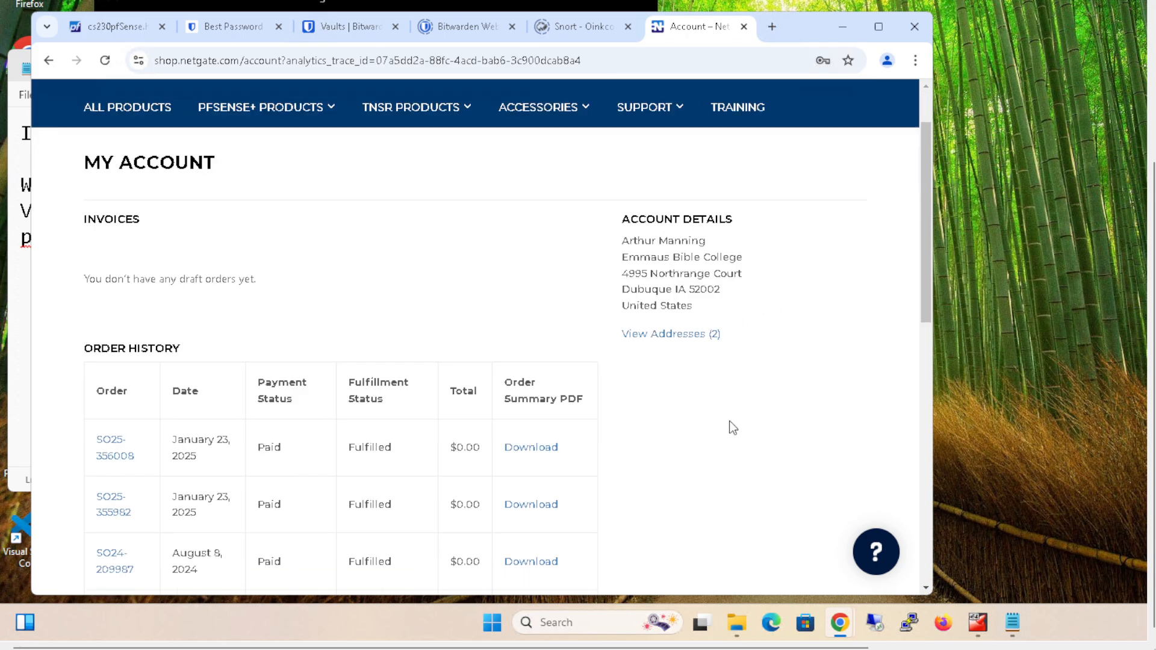
pyautogui.scroll(-1, 732, 428)
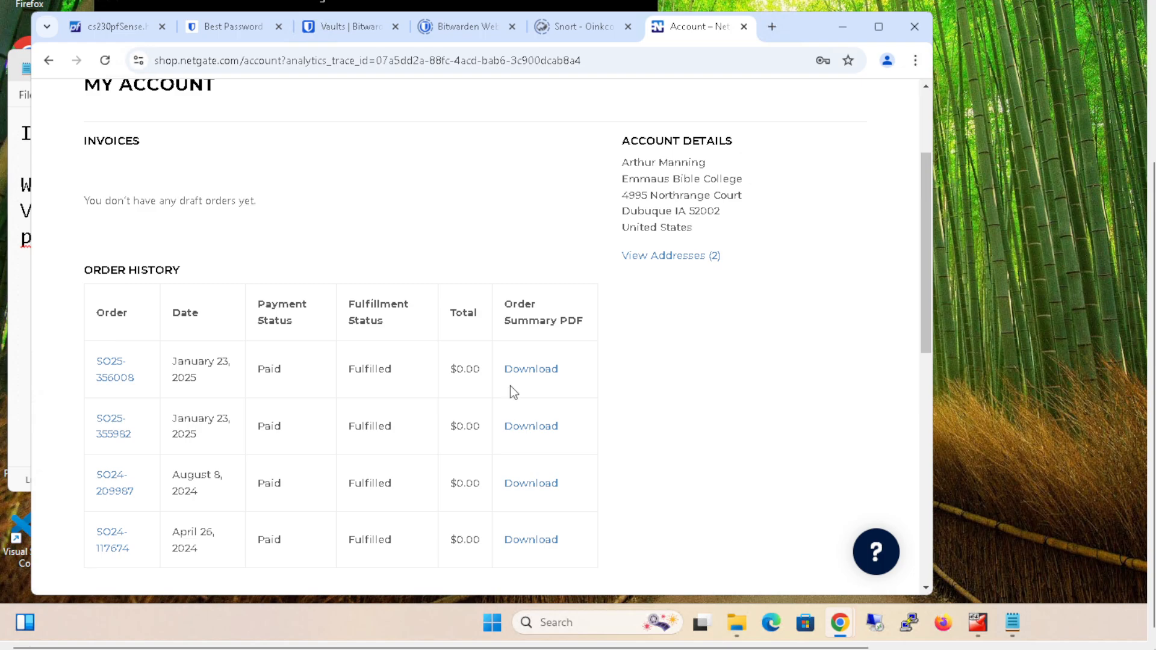
pyautogui.scroll(-1, 535, 382)
pyautogui.scroll(-2, 536, 383)
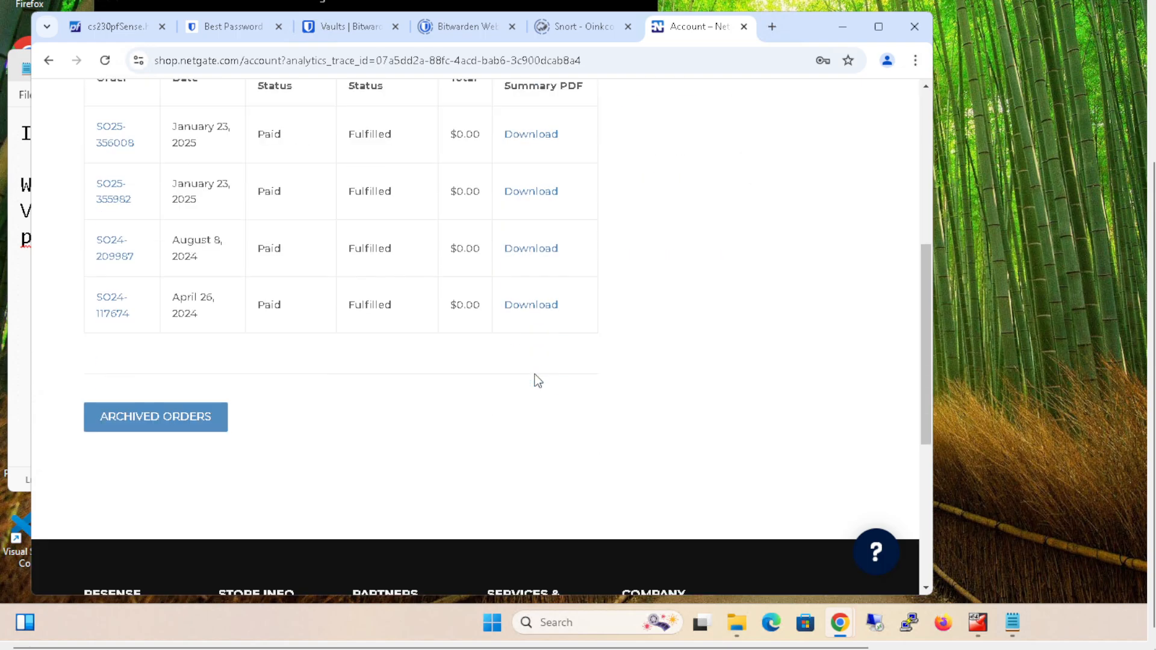
pyautogui.scroll(2, 538, 382)
pyautogui.click(128, 301)
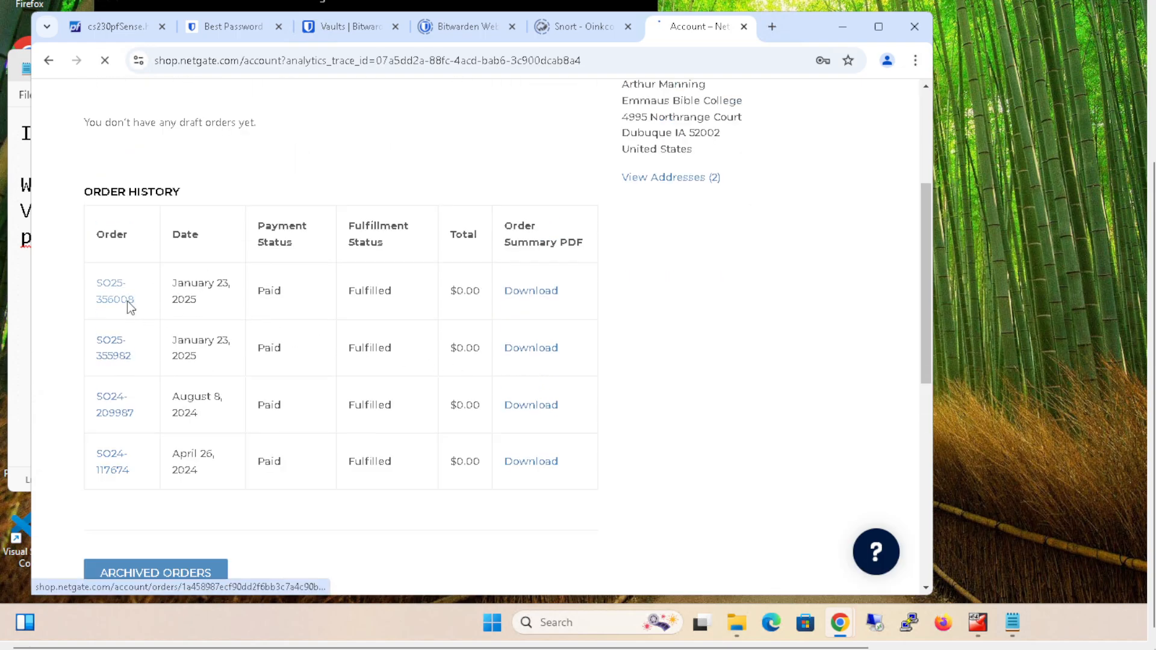
pyautogui.scroll(-7, 452, 336)
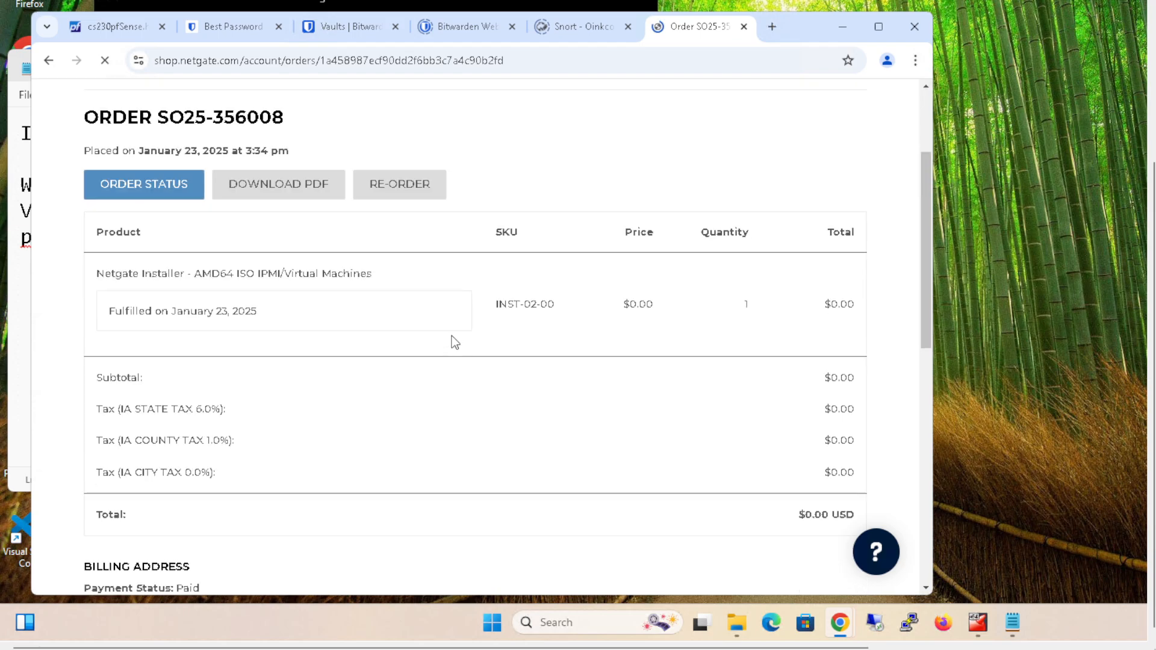
pyautogui.scroll(4, 455, 345)
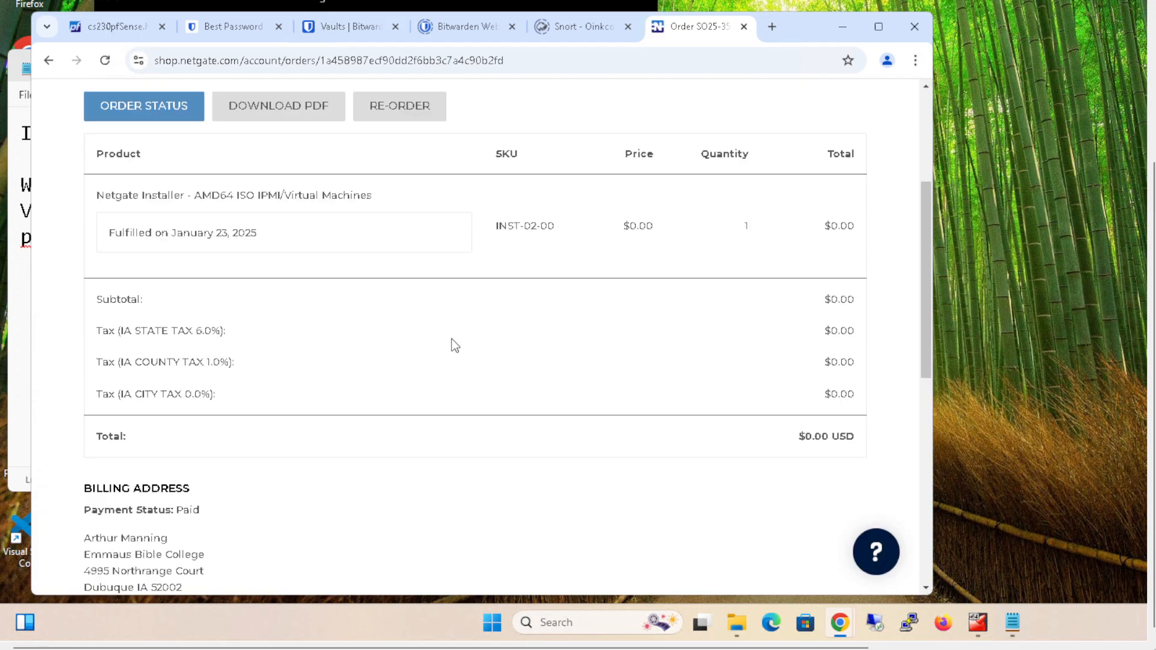
pyautogui.scroll(4, 455, 345)
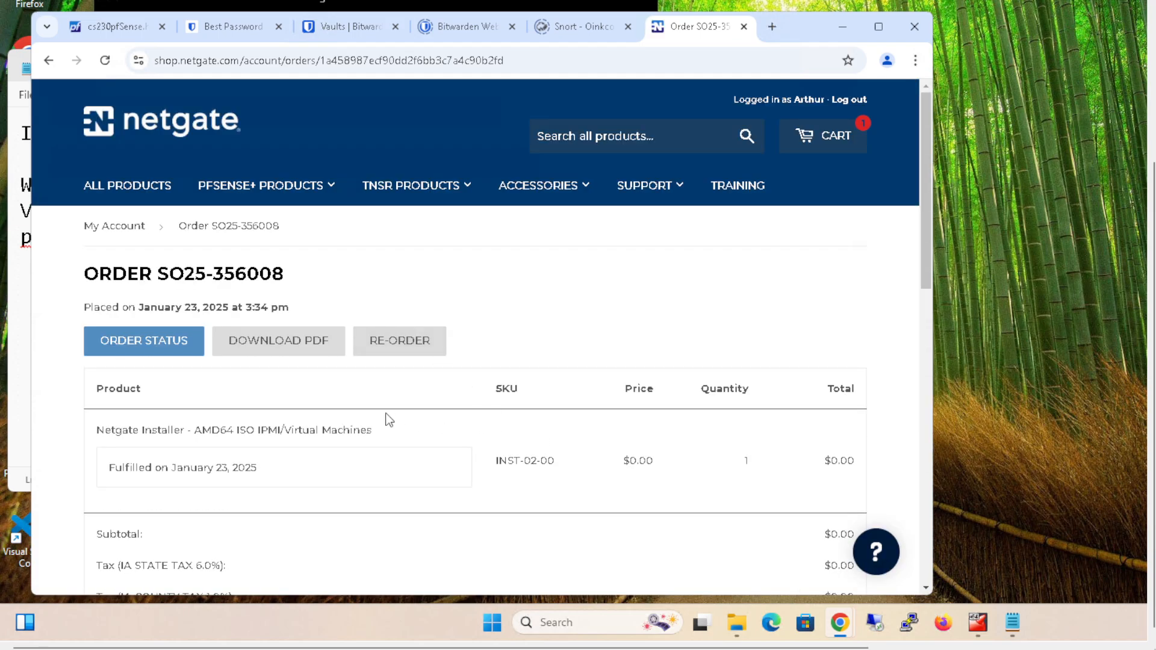
pyautogui.scroll(-1, 389, 421)
pyautogui.scroll(-1, 389, 422)
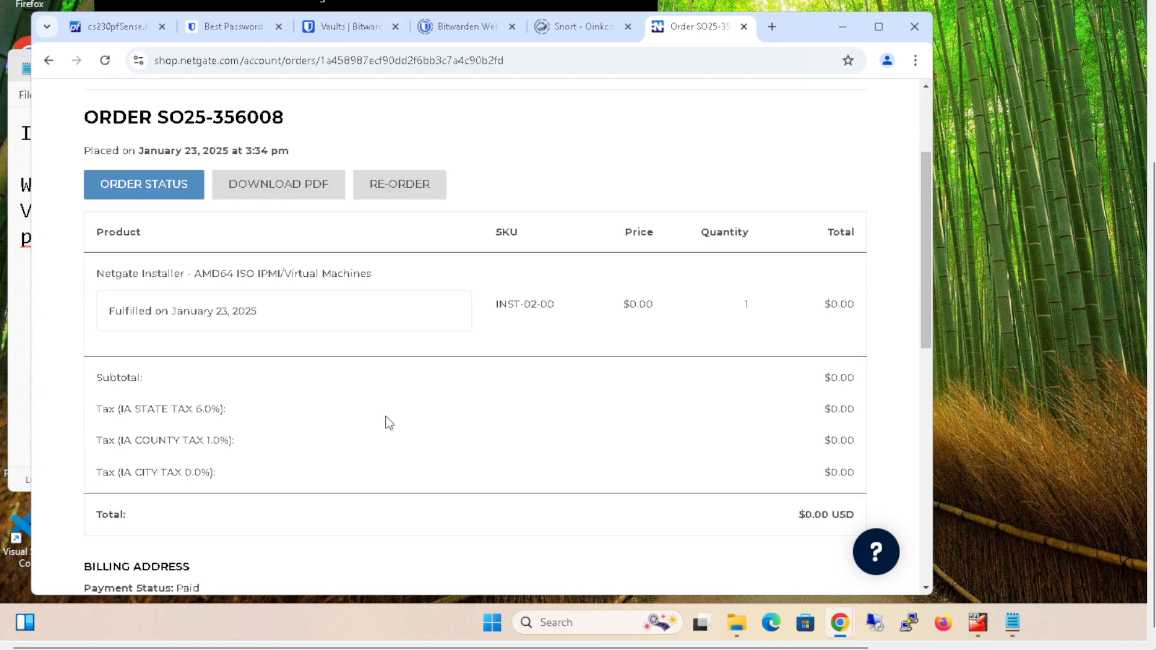
pyautogui.scroll(2, 387, 420)
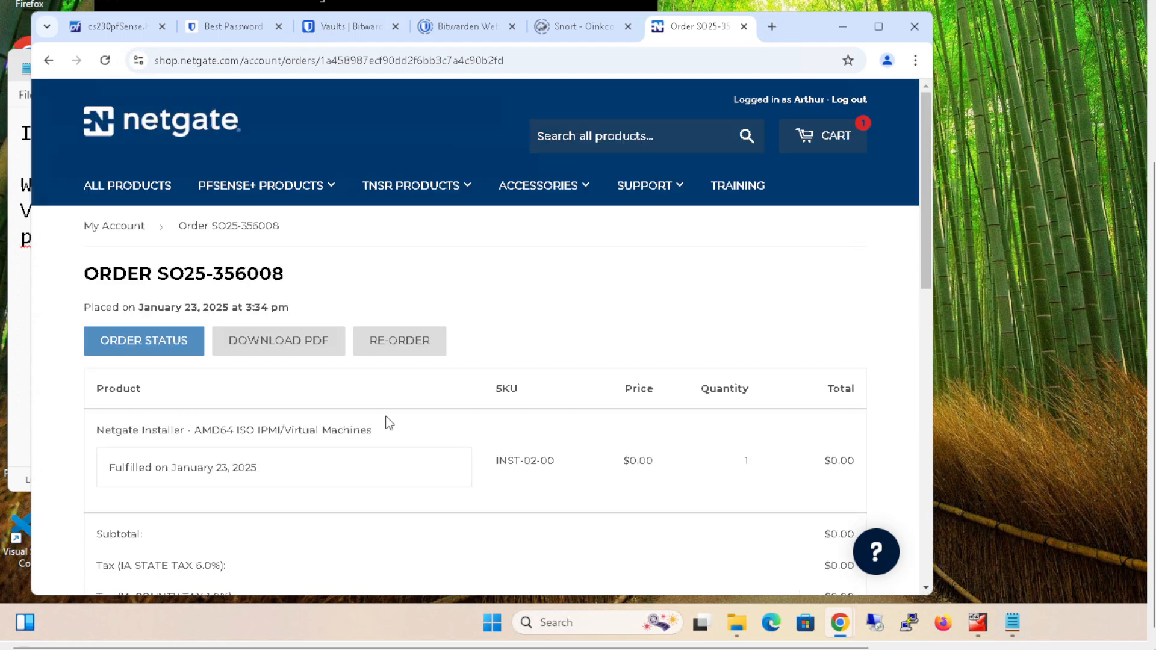
# - Open mail.google.com in a new browser tab
pyautogui.click(773, 28)
pyautogui.write('mai')
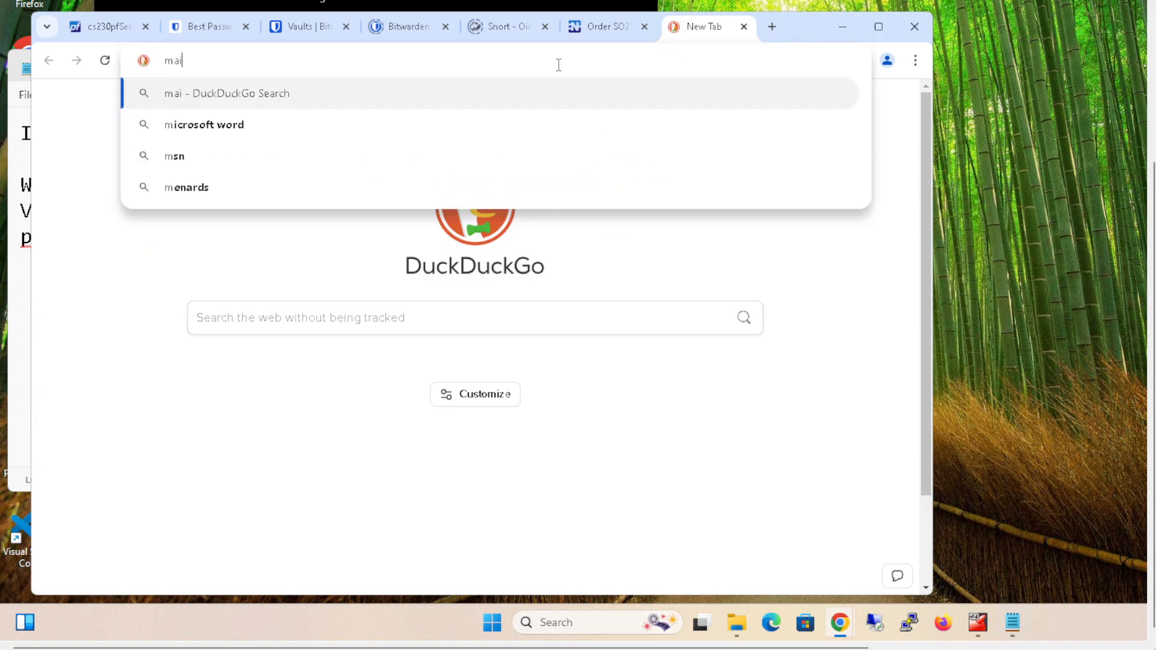
pyautogui.write('l.google.com')
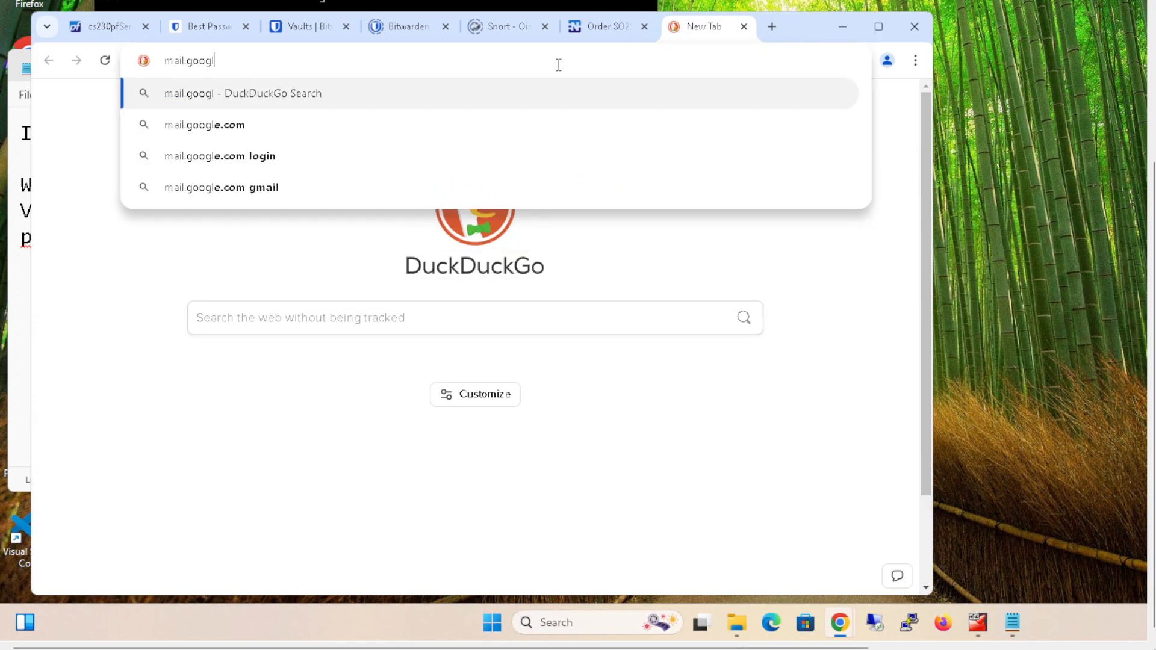
pyautogui.press('Return')
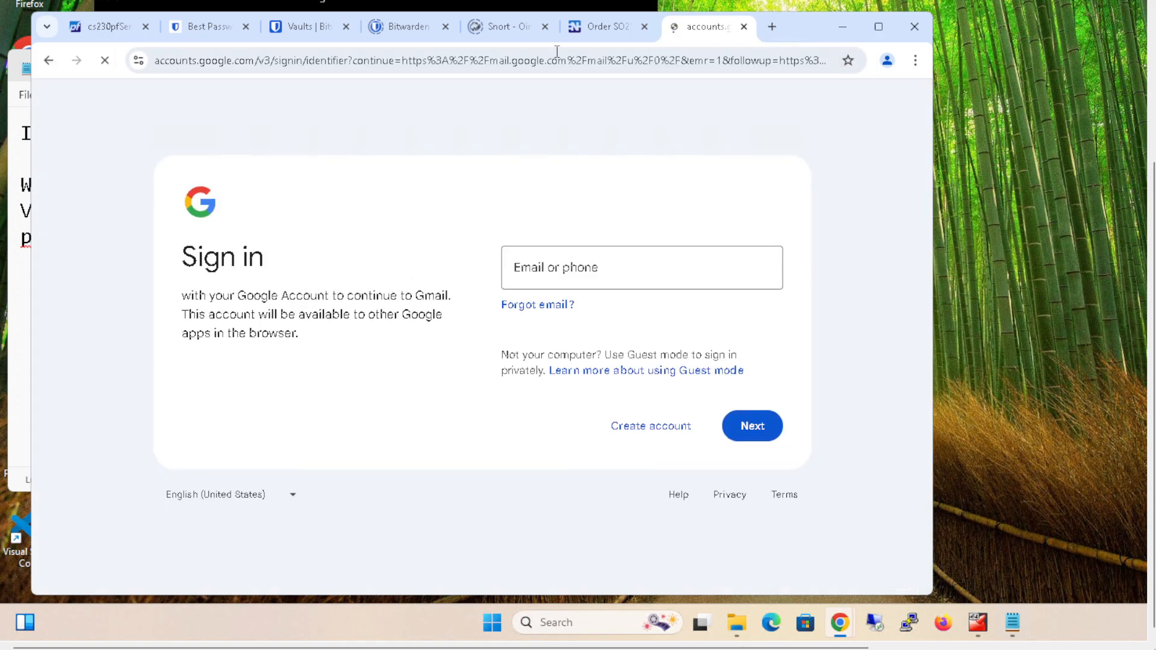
# - Sign in to Gmail with the account e-mail address and password
pyautogui.click(599, 270)
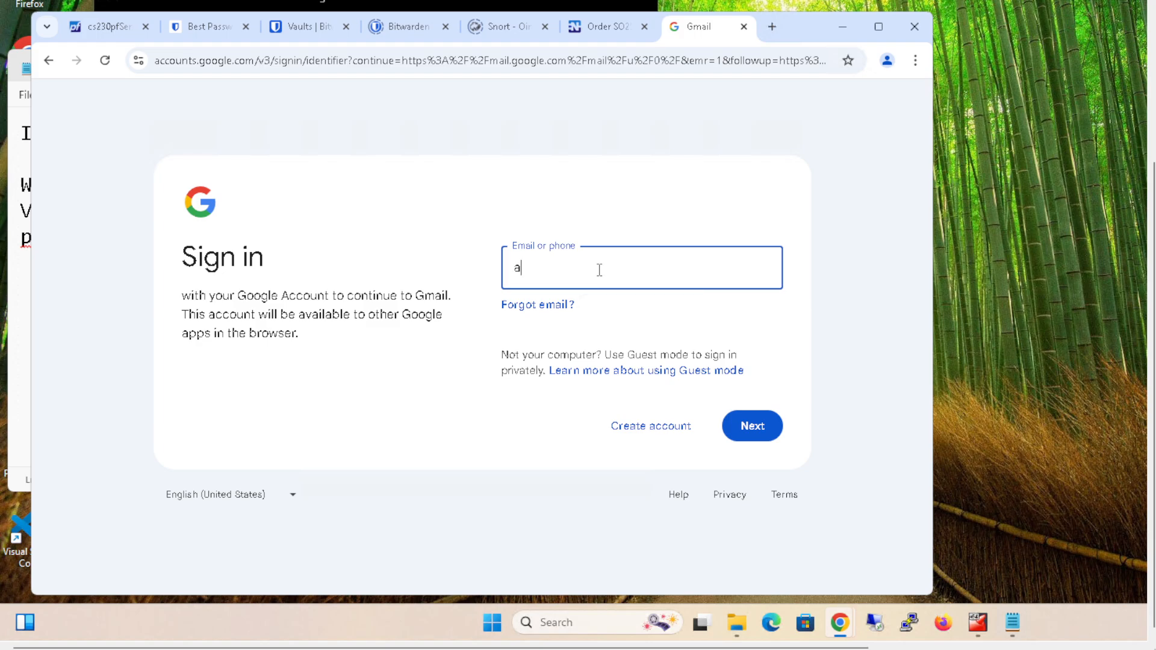
pyautogui.press('Return')
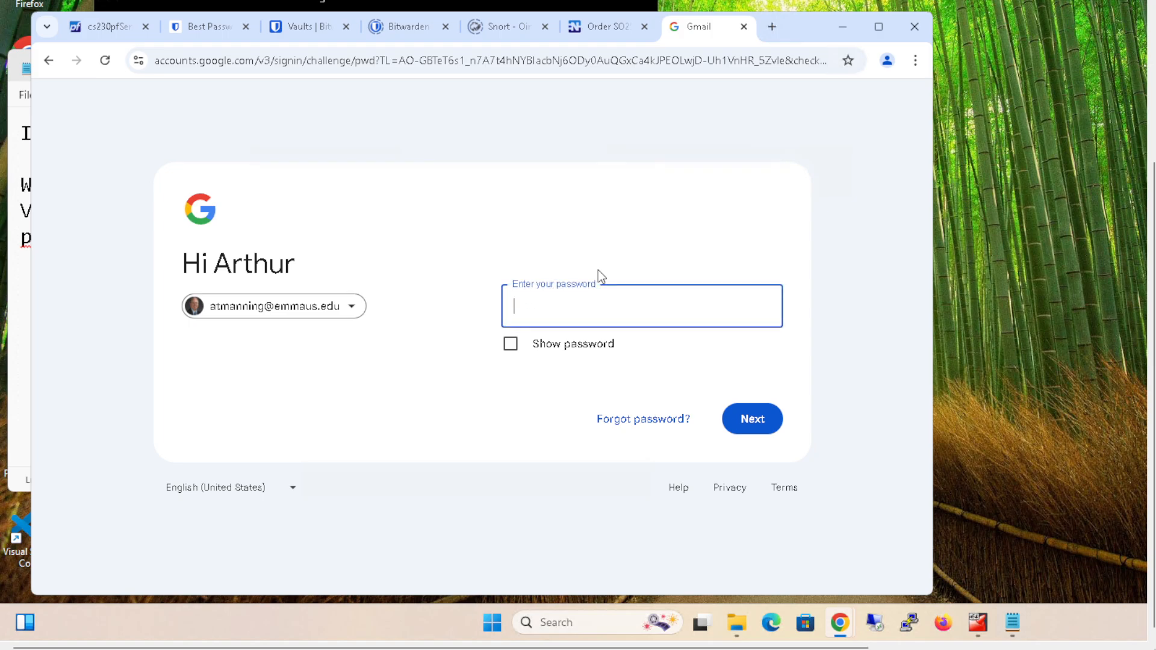
pyautogui.write('**************')
pyautogui.press('Return')
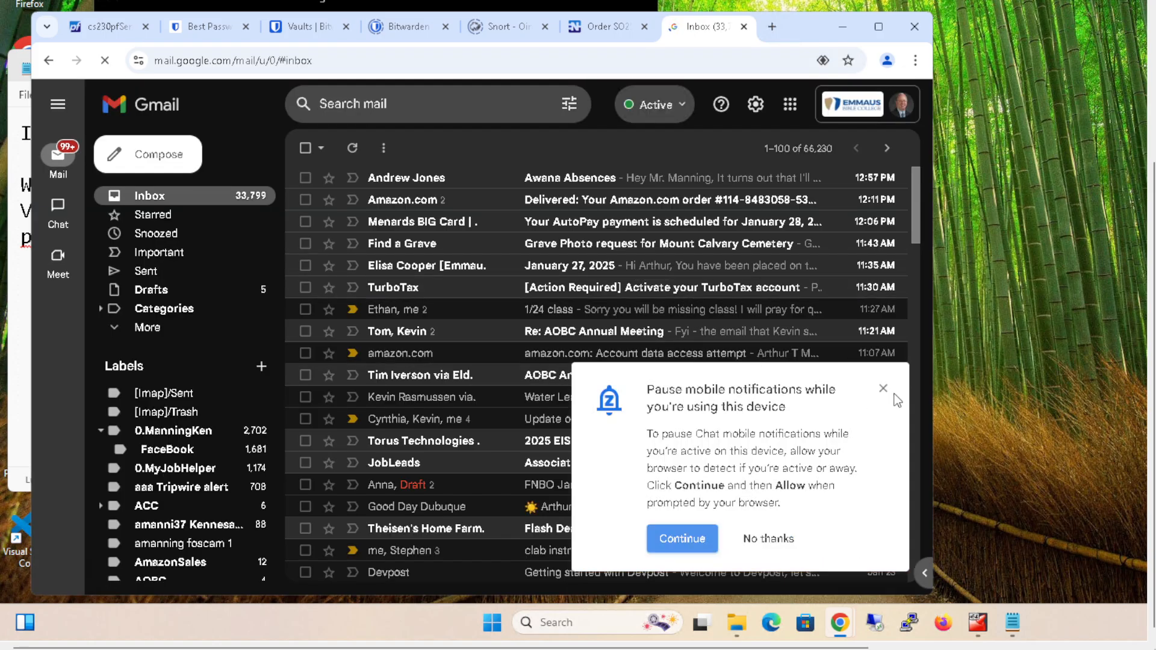
# - Decline pausing mobile notifications and continue in Chrome with the signed-in Google account
pyautogui.click(782, 541)
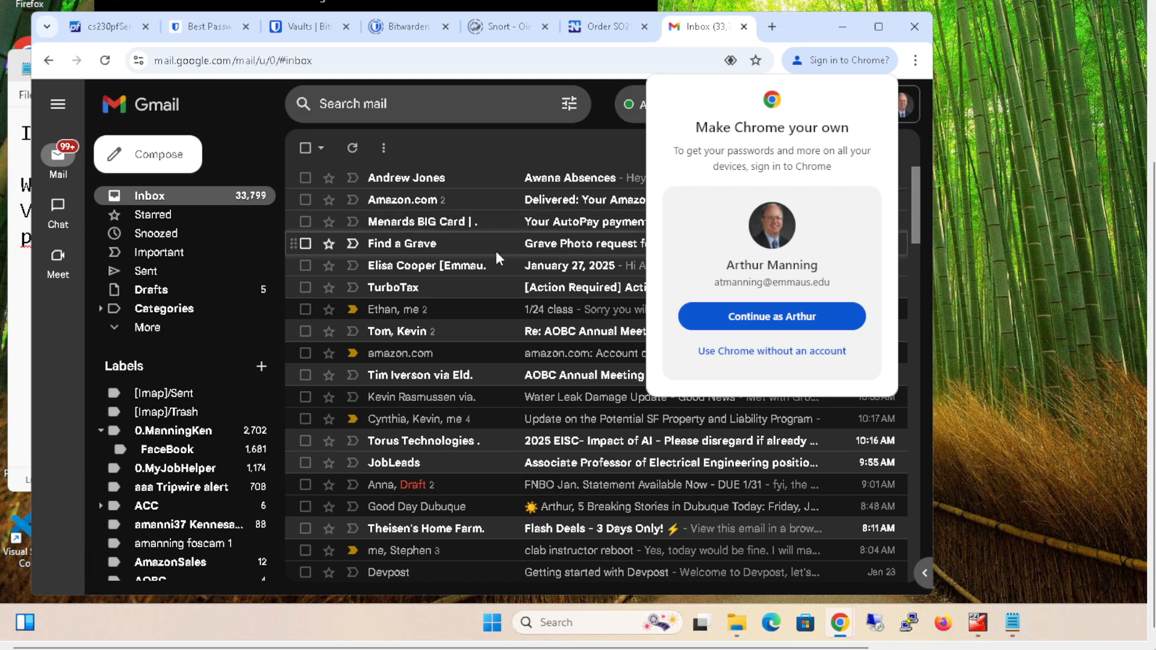
pyautogui.click(742, 317)
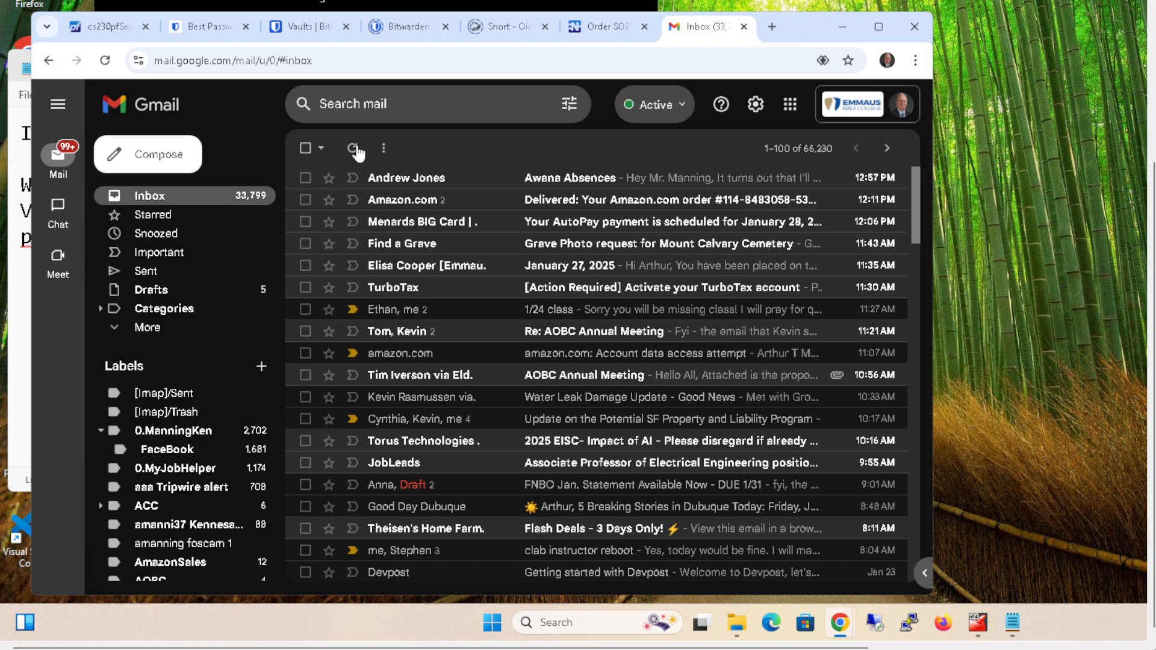
# - Return to the Netgate order page and review its totals, billing and shipping details
pyautogui.click(648, 20)
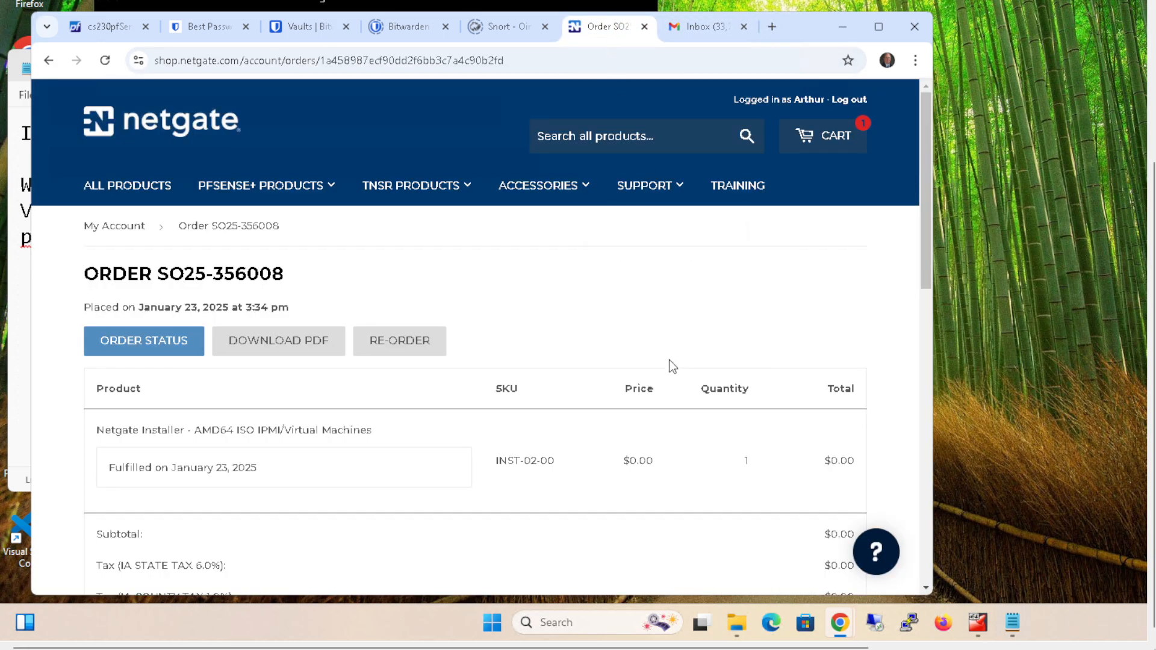
pyautogui.scroll(-6, 662, 361)
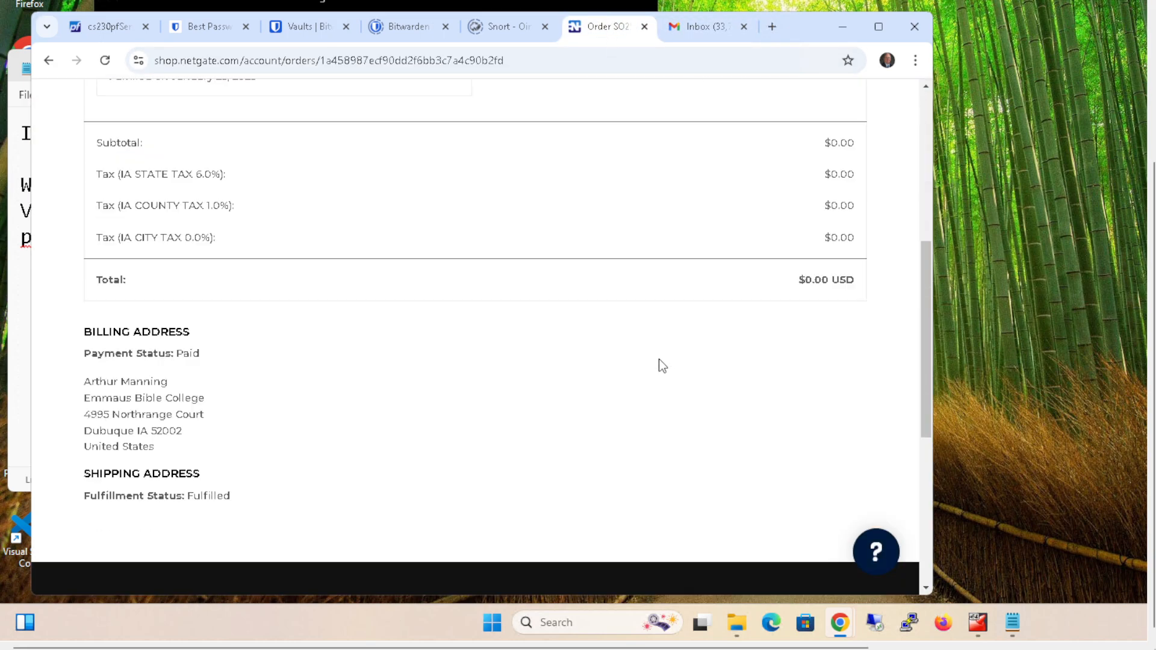
pyautogui.scroll(-3, 660, 364)
pyautogui.scroll(8, 660, 363)
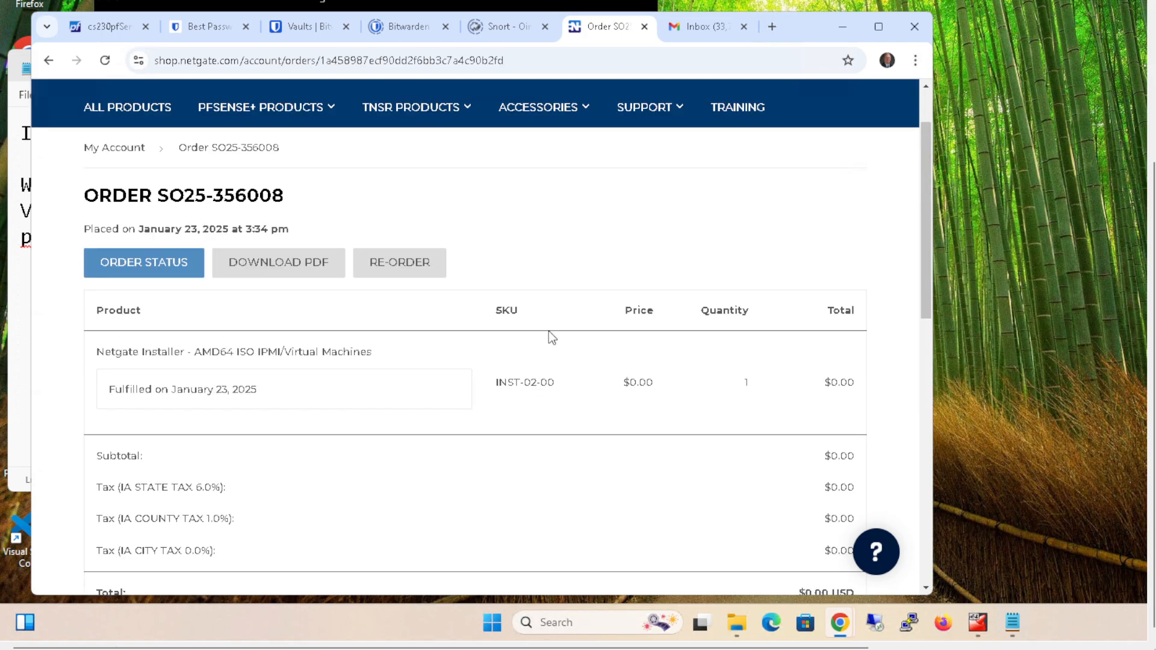
# - Download the Netgate Installer archive from the order's status page, saving it in D:\Downloads as pfsense-netgate-installer-amd64.iso.gz
pyautogui.click(130, 260)
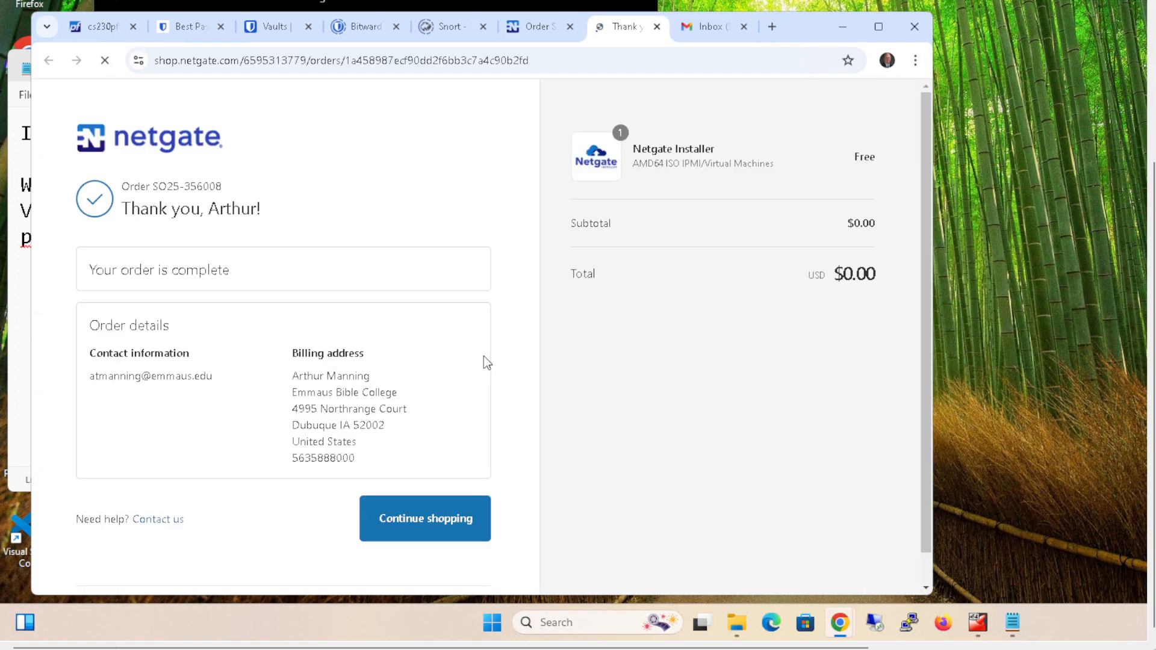
pyautogui.scroll(-3, 403, 356)
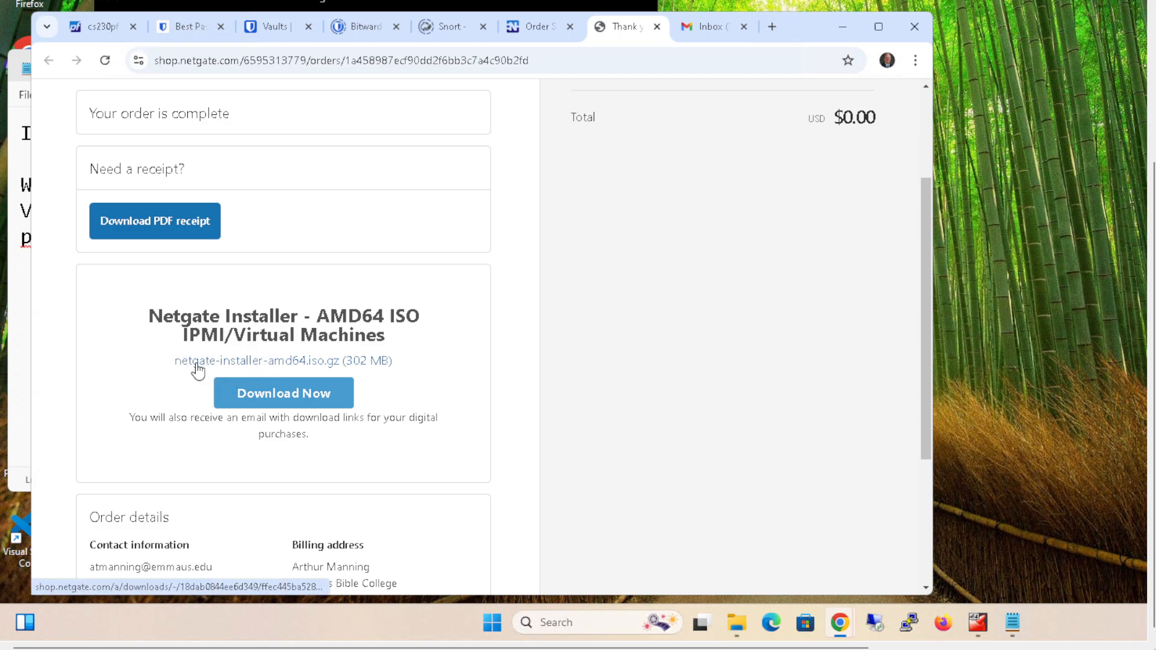
pyautogui.click(287, 388)
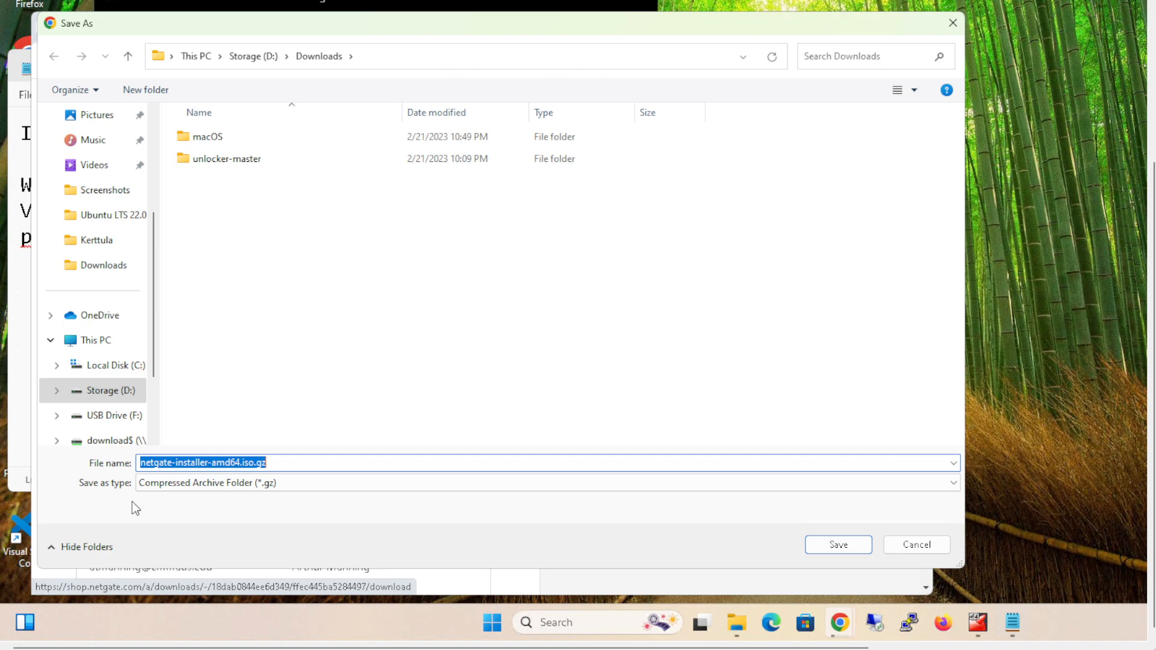
pyautogui.click(143, 461)
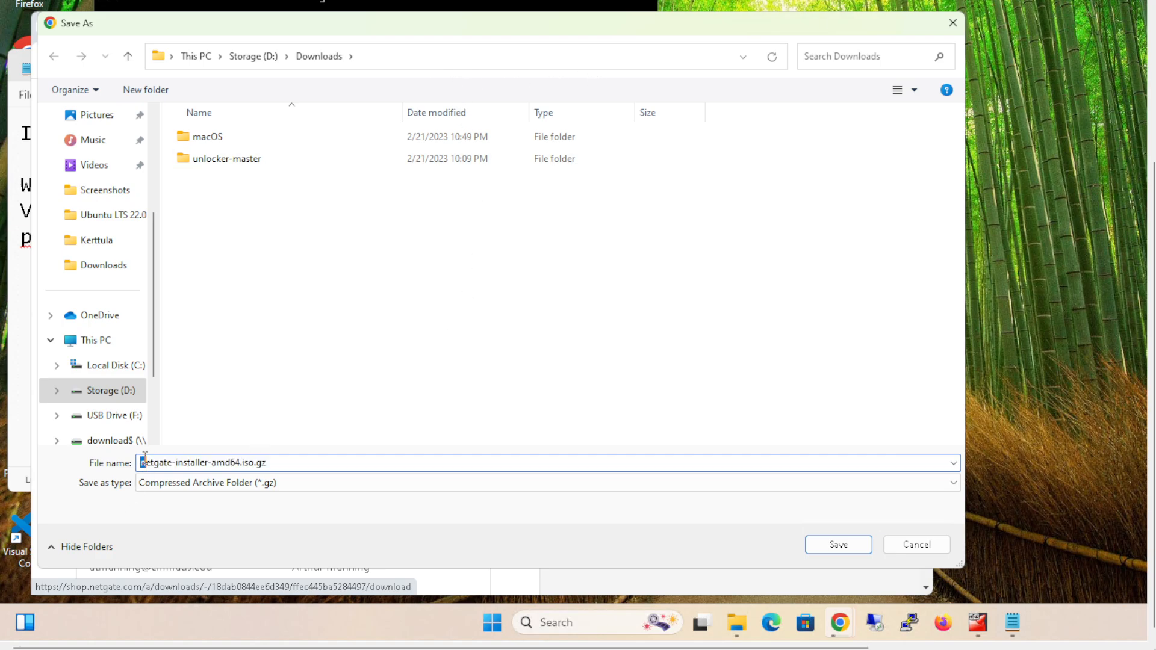
pyautogui.press('Left')
pyautogui.write('pfsens')
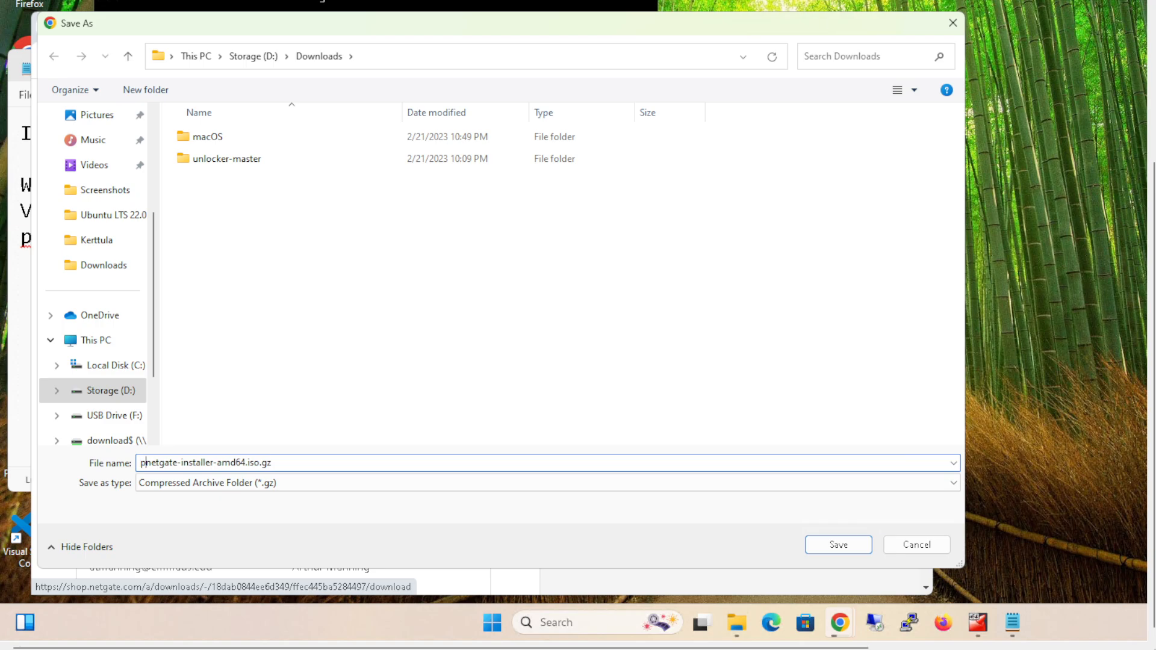
pyautogui.write('e-')
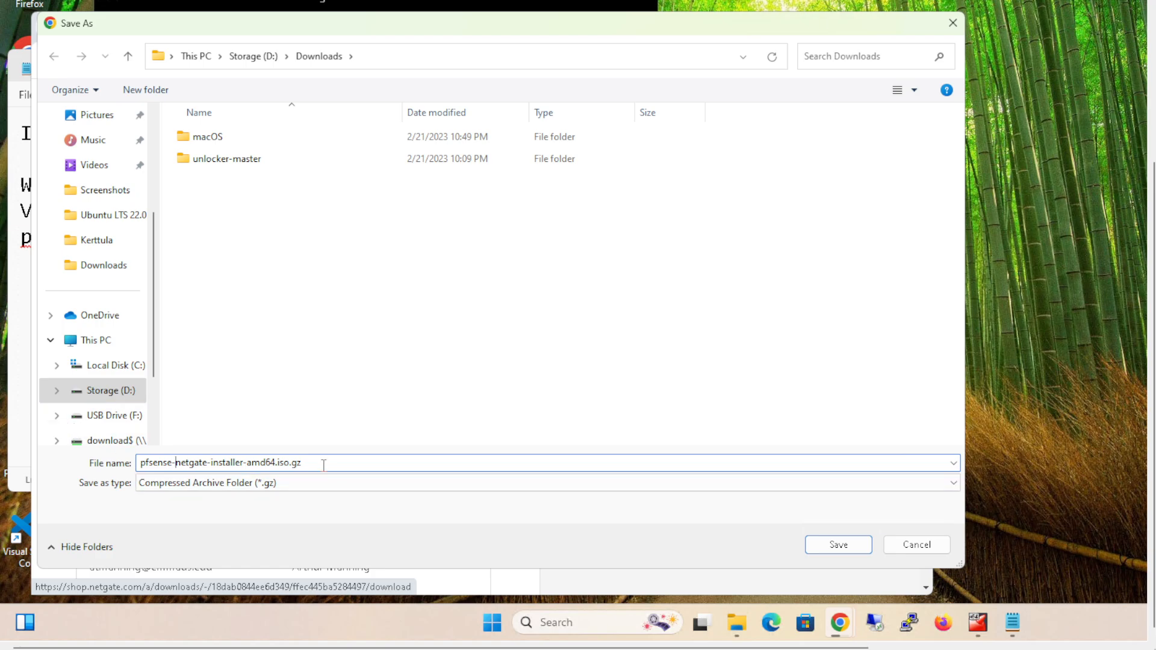
pyautogui.press('Return')
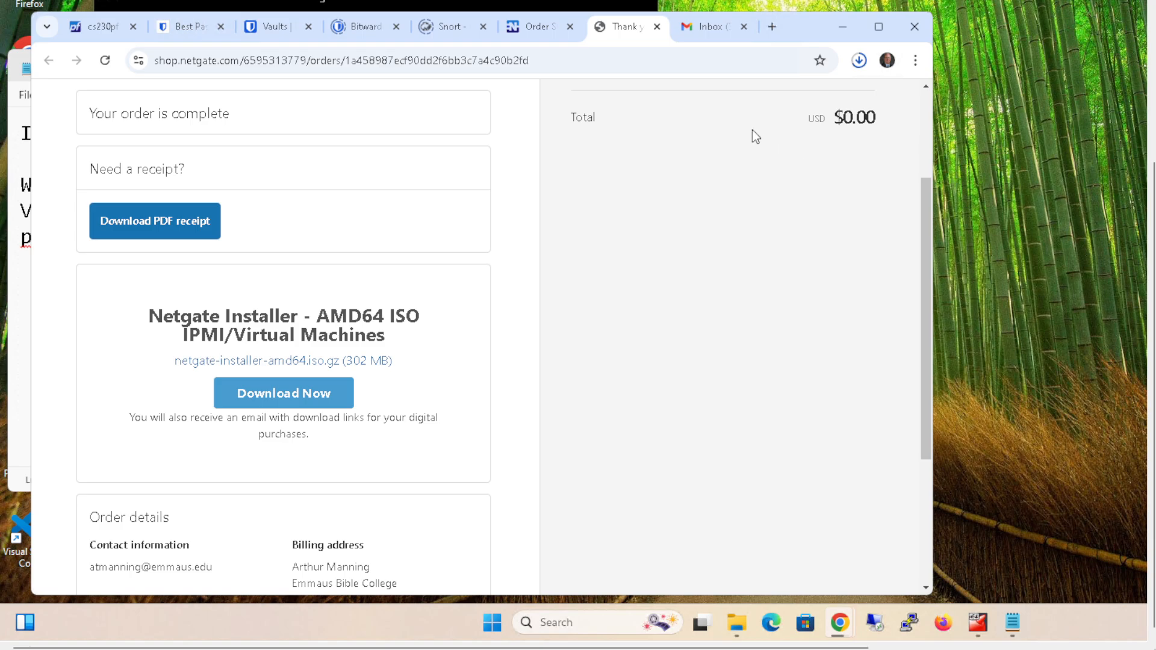
# - Search the web for 7zp in a new browser tab and open the WinZip download page
pyautogui.click(771, 27)
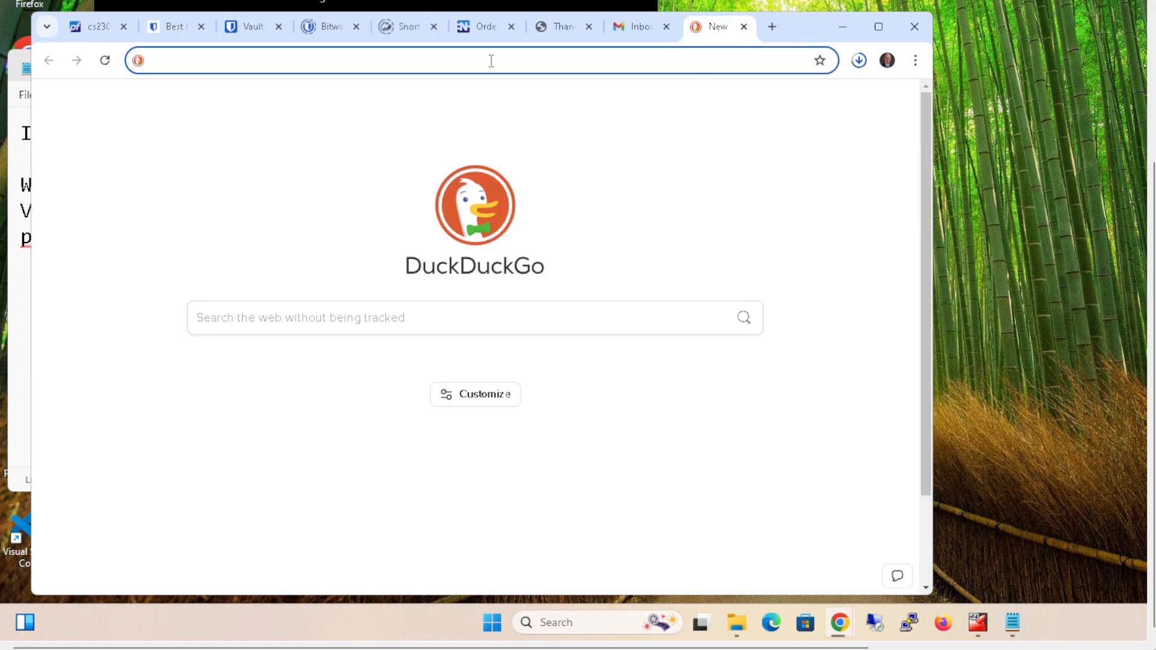
pyautogui.write('7zp')
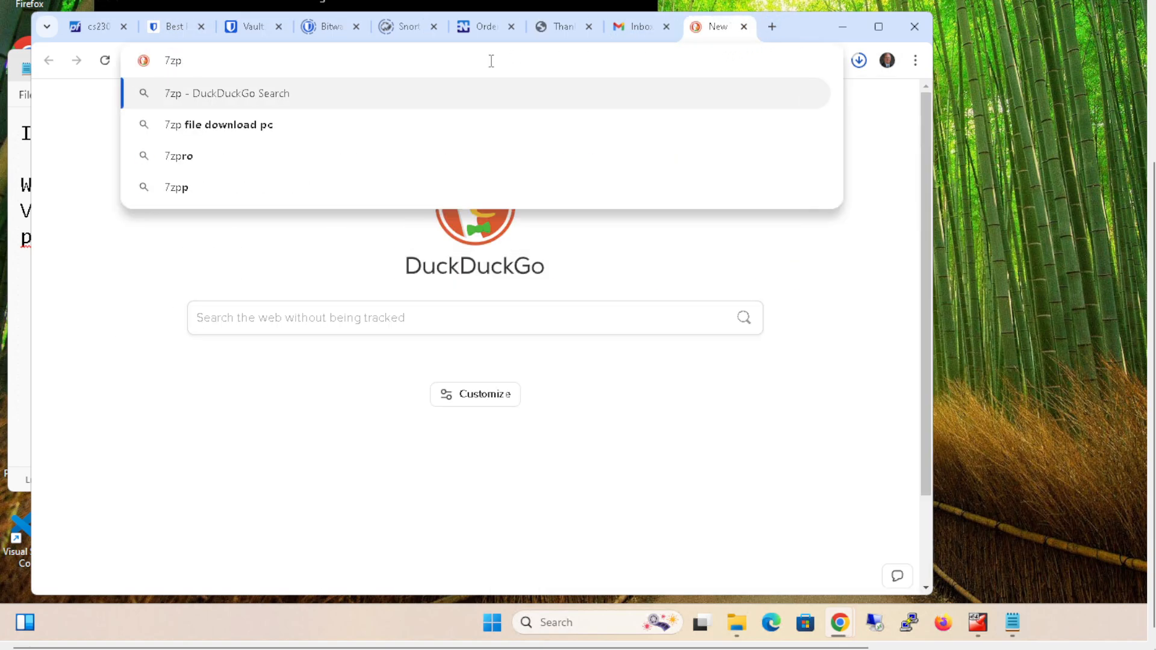
pyautogui.press('Return')
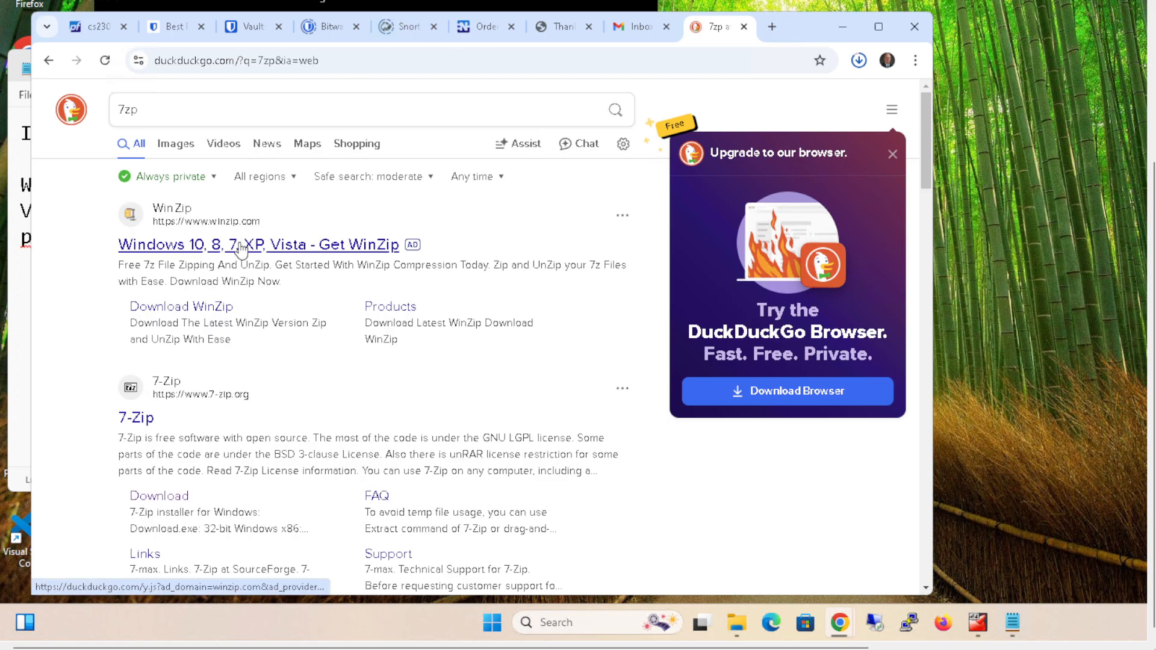
pyautogui.click(239, 244)
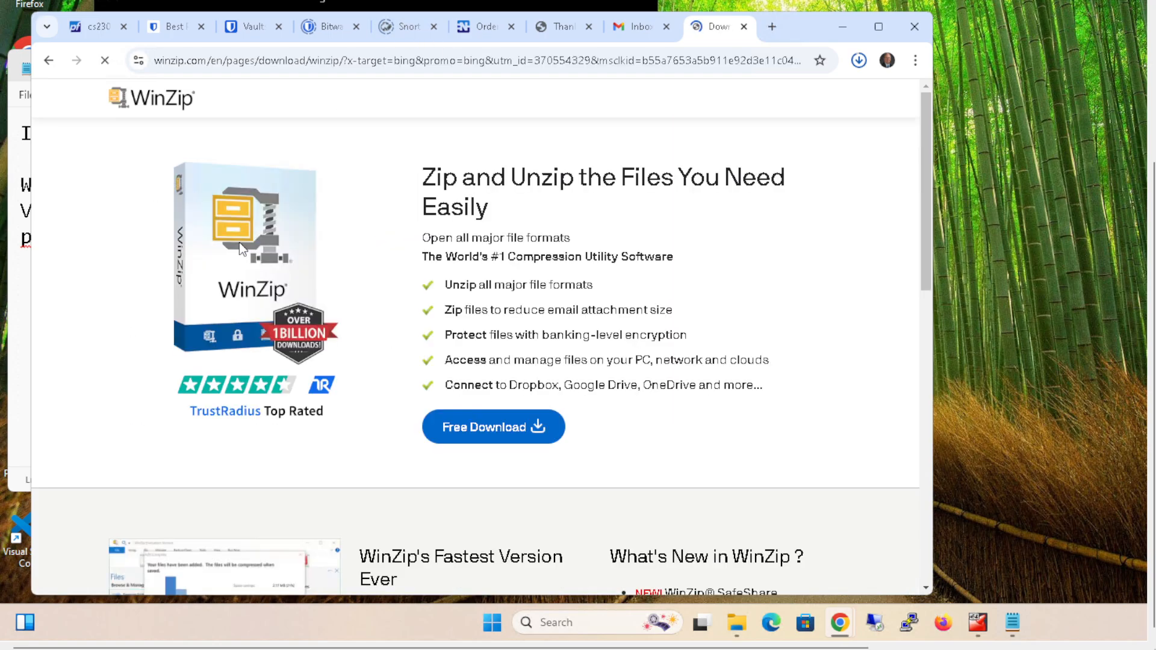
pyautogui.click(472, 430)
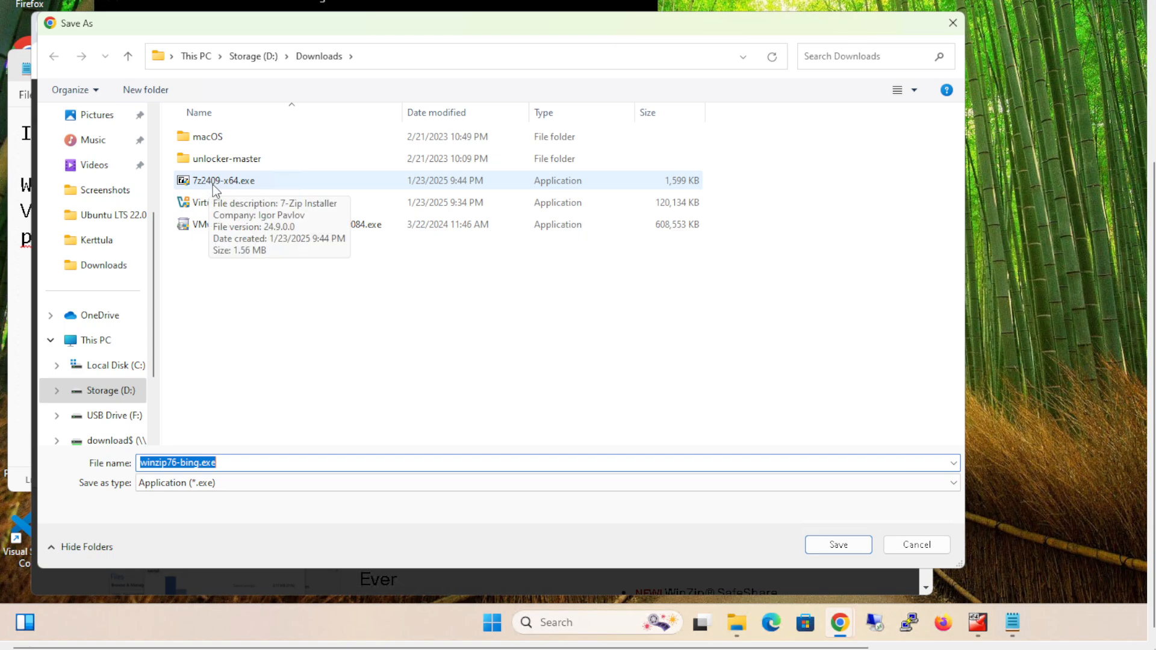
pyautogui.click(696, 331)
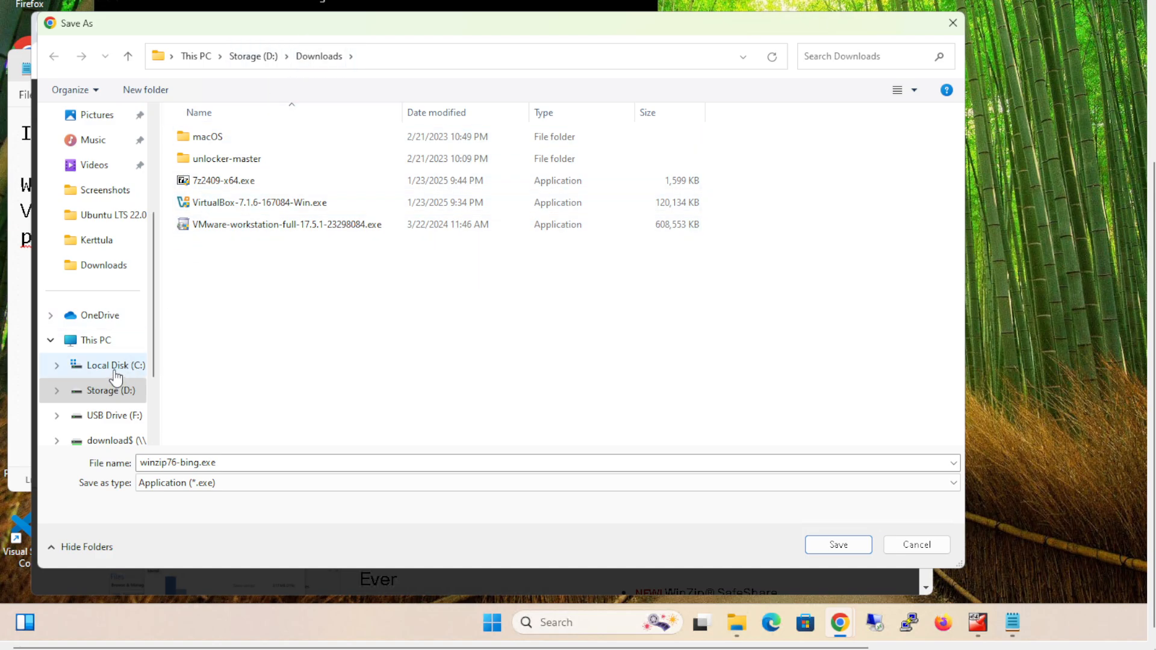
pyautogui.scroll(3, 128, 205)
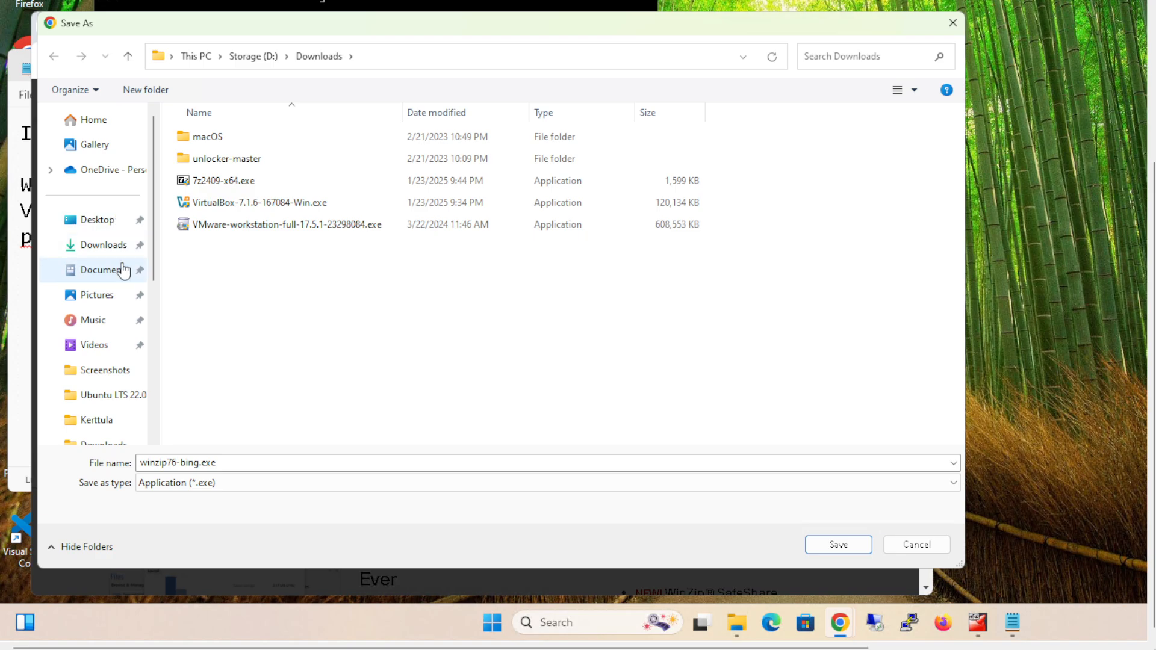
pyautogui.click(123, 255)
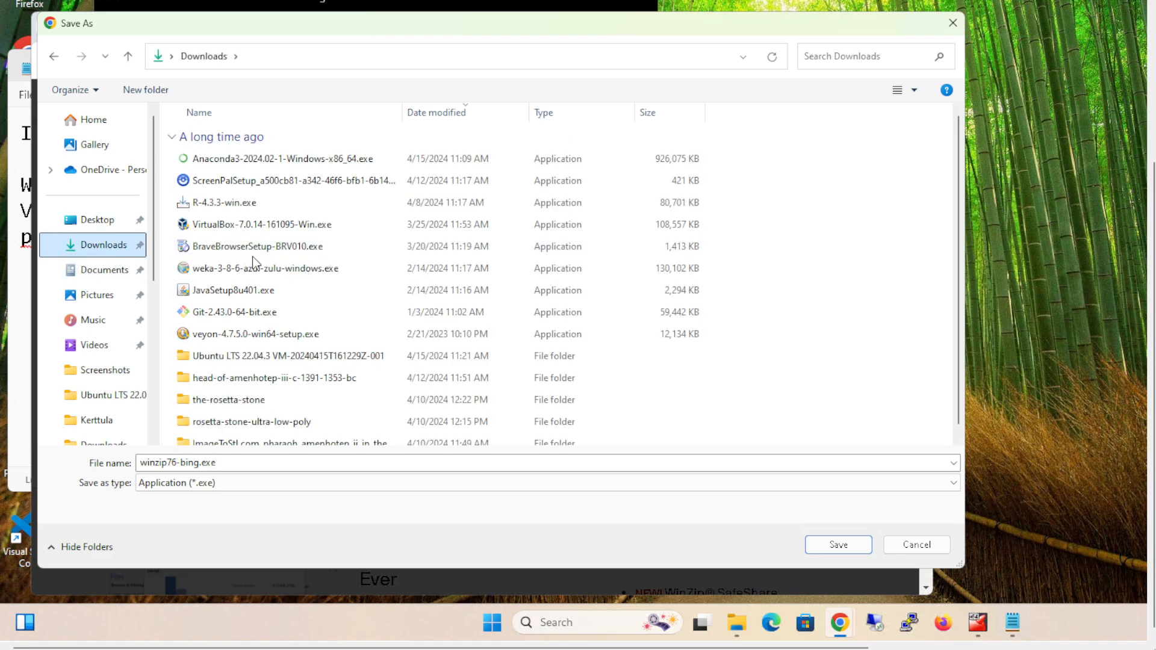
pyautogui.moveTo(813, 24); pyautogui.dragTo(912, 45)
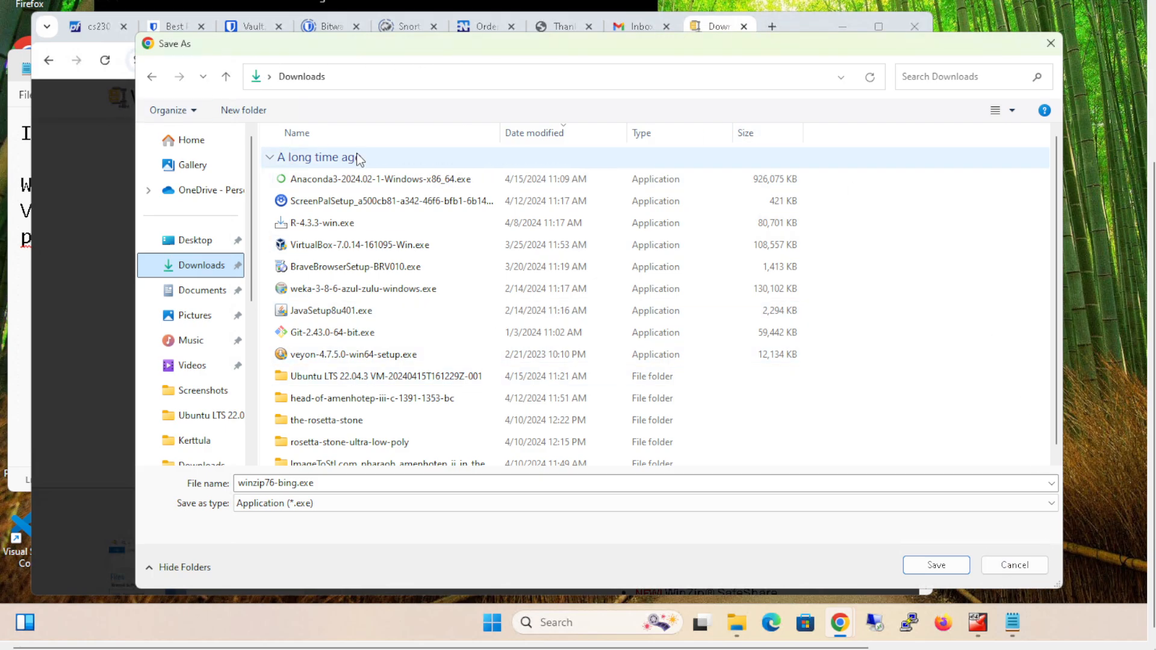
pyautogui.click(998, 563)
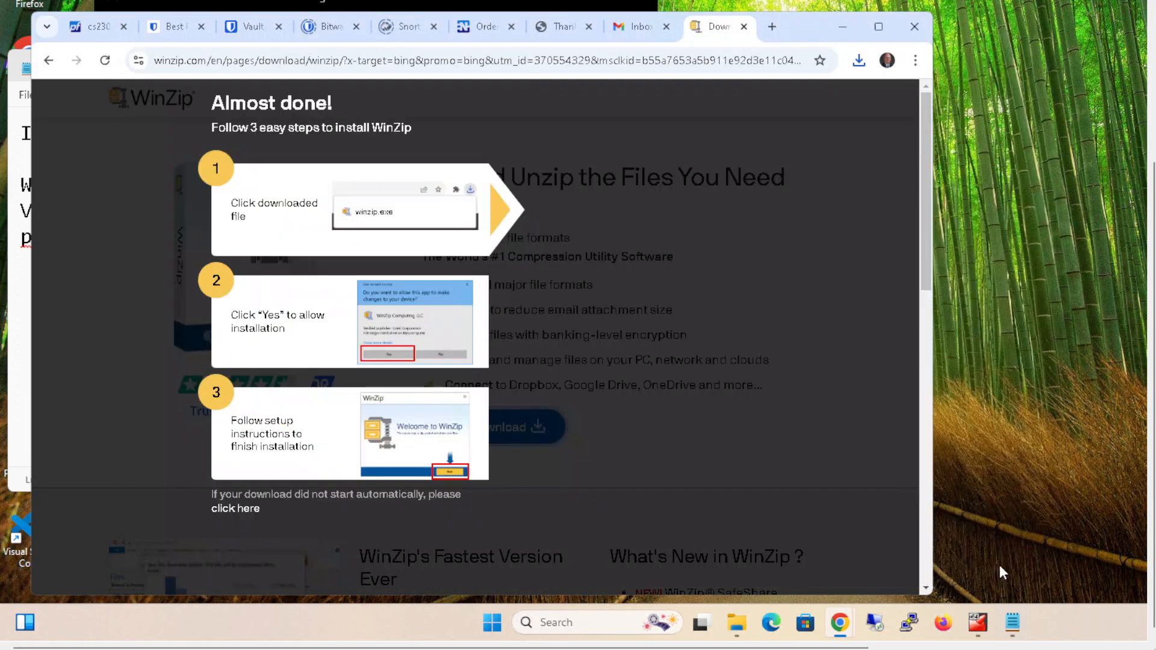
# - Show the downloaded pfsense-netgate-installer archive in its folder from the browser's recent downloads
pyautogui.click(860, 62)
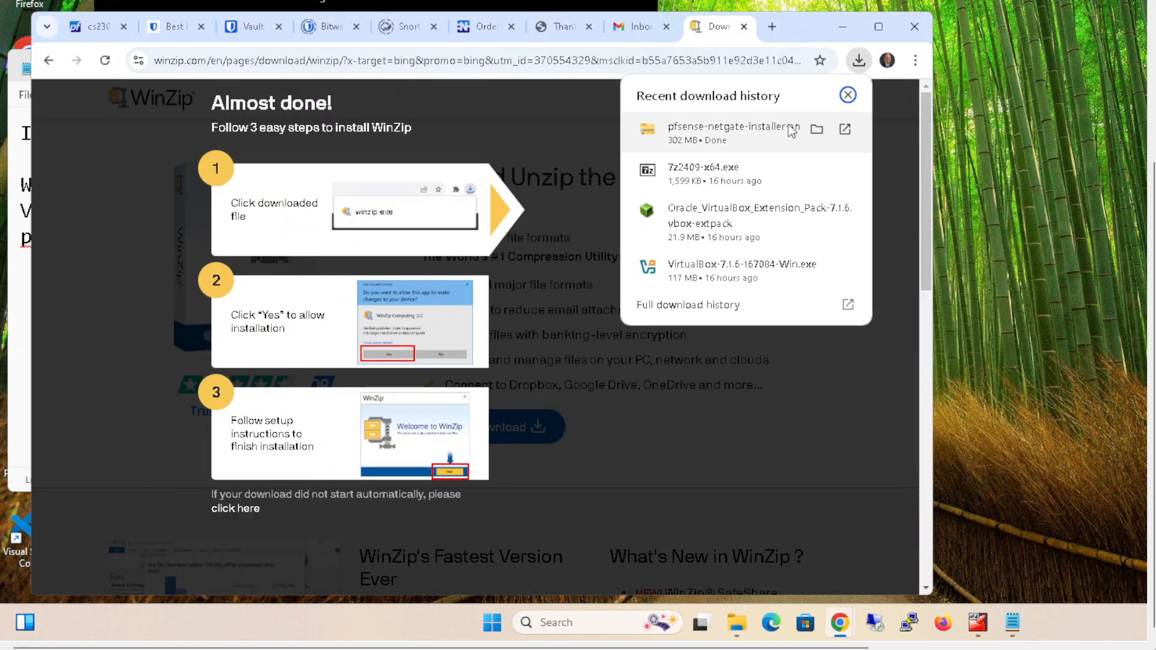
pyautogui.click(814, 127)
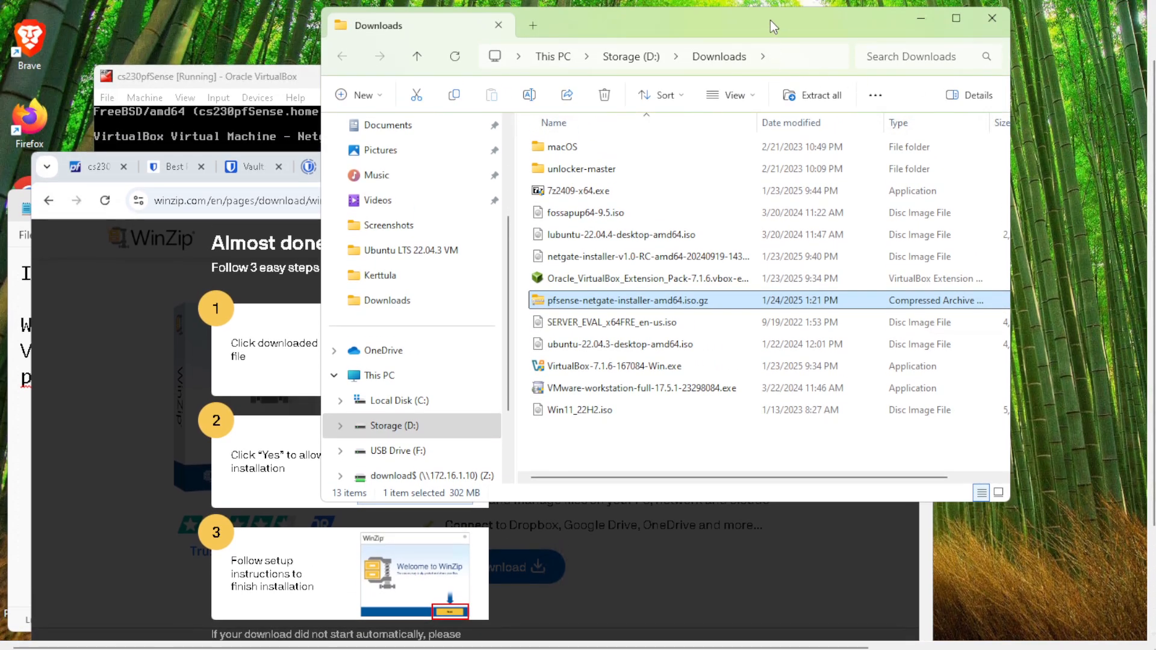
pyautogui.moveTo(770, 20); pyautogui.dragTo(521, 130)
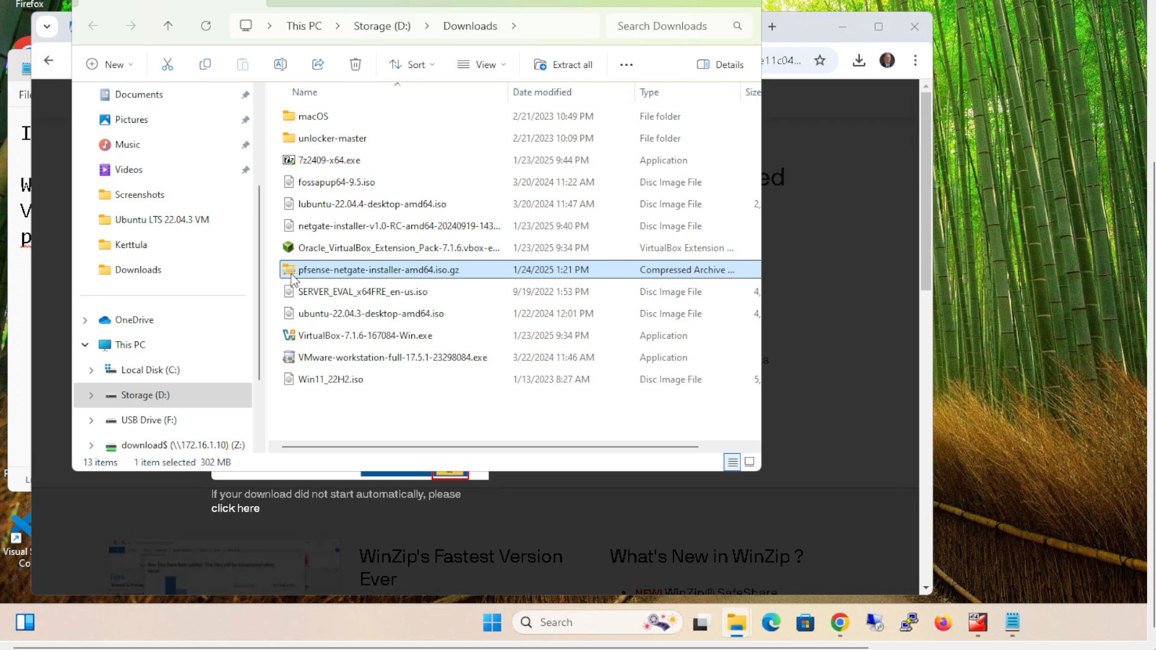
# - Try to extract pfsense-netgate-installer-amd64.iso.gz to D:\Downloads\pfsense-netgate-installer-amd64.iso with the built-in Windows extraction
pyautogui.rightClick(344, 274)
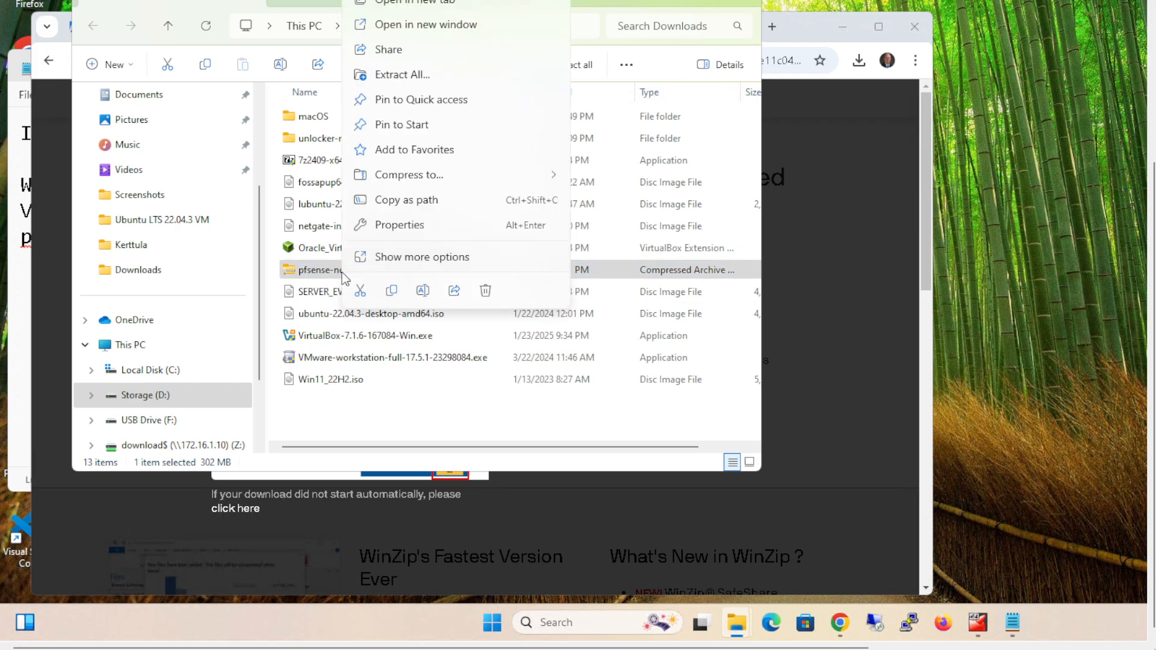
pyautogui.click(414, 78)
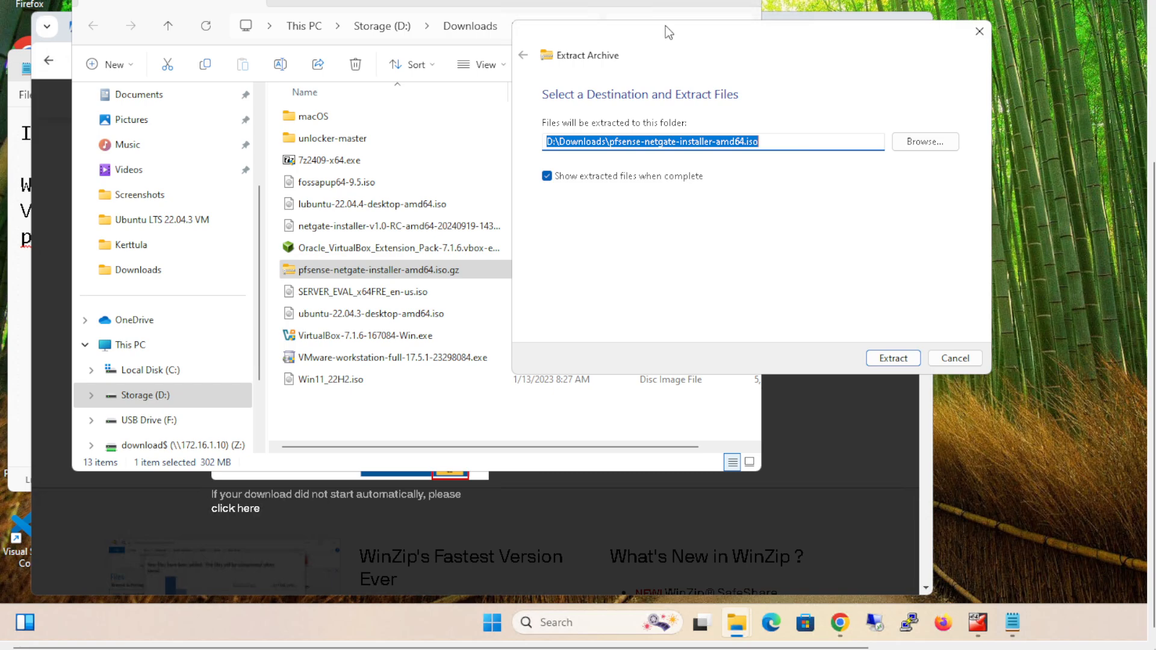
pyautogui.moveTo(665, 25); pyautogui.dragTo(351, 112)
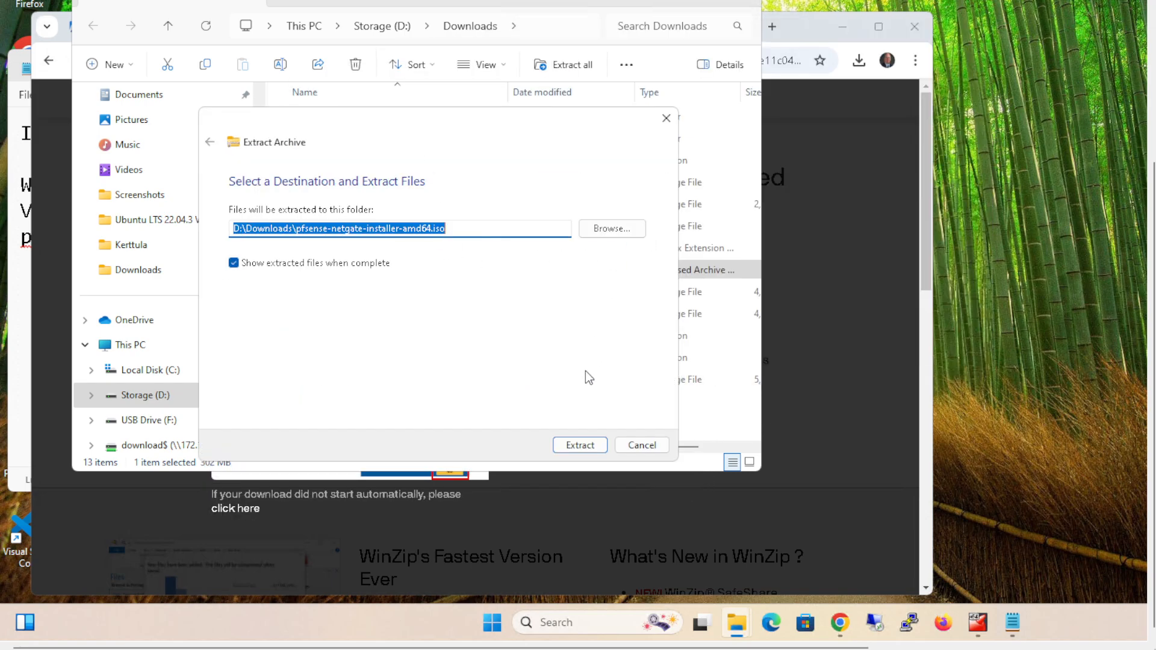
pyautogui.click(576, 448)
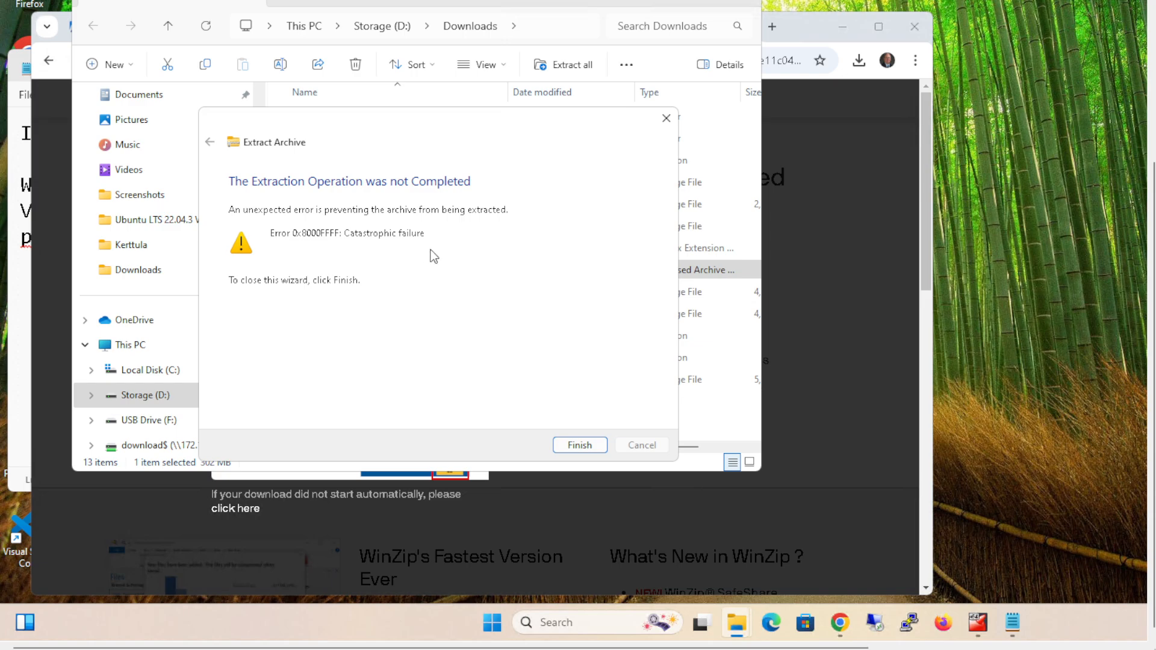
pyautogui.click(578, 446)
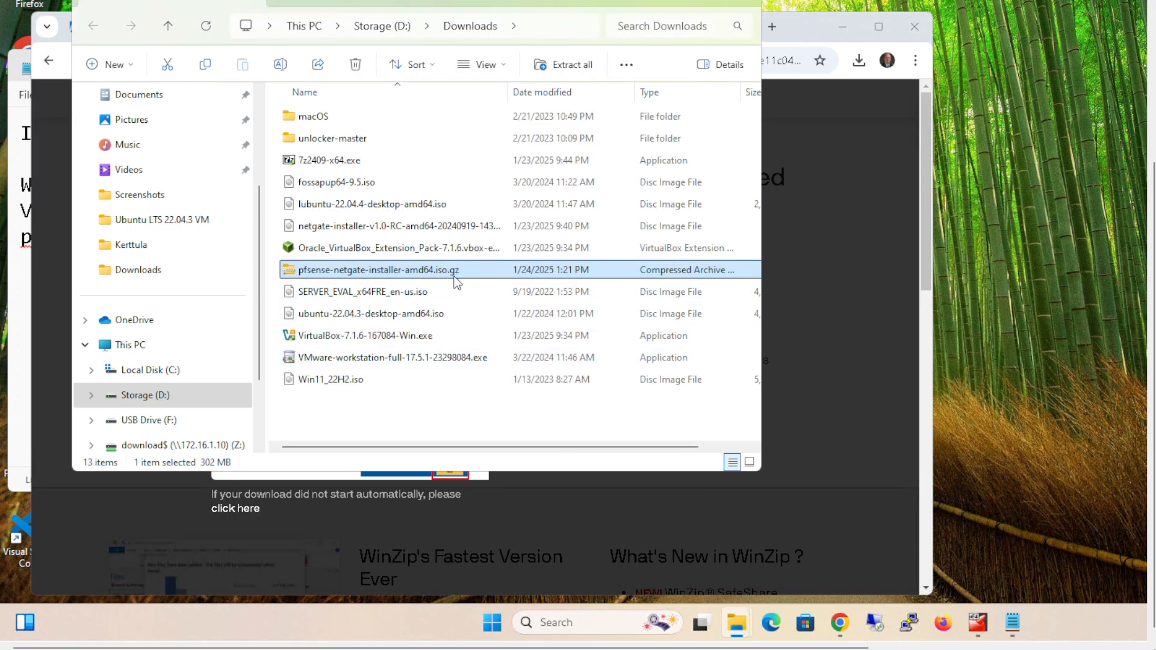
# - Extract pfsense-netgate-installer-amd64.iso.gz with 7-Zip into a pfsense-netgate-installer-amd64.iso subfolder of D:\Downloads and open that folder
pyautogui.rightClick(438, 272)
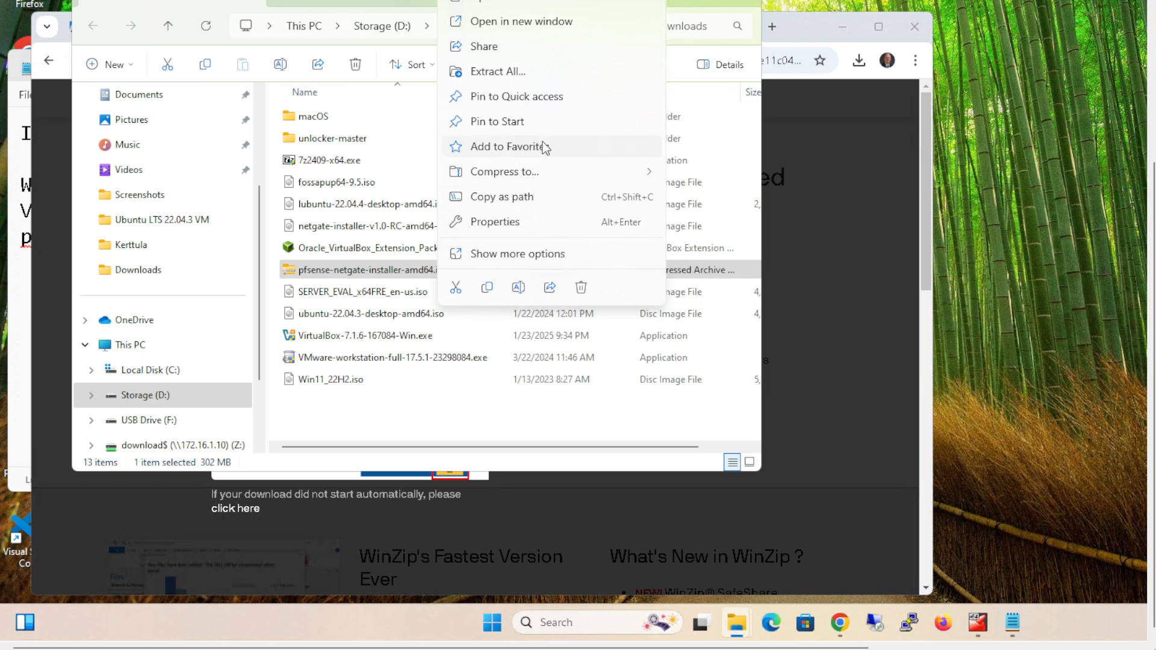
pyautogui.click(524, 253)
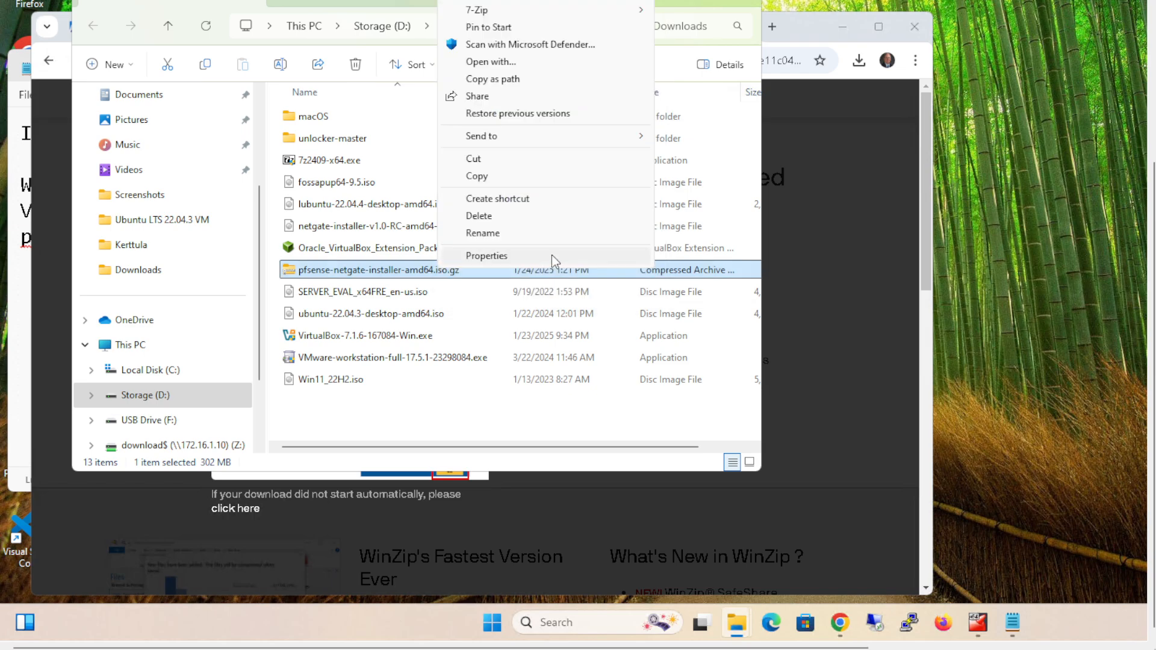
pyautogui.moveTo(485, 10)
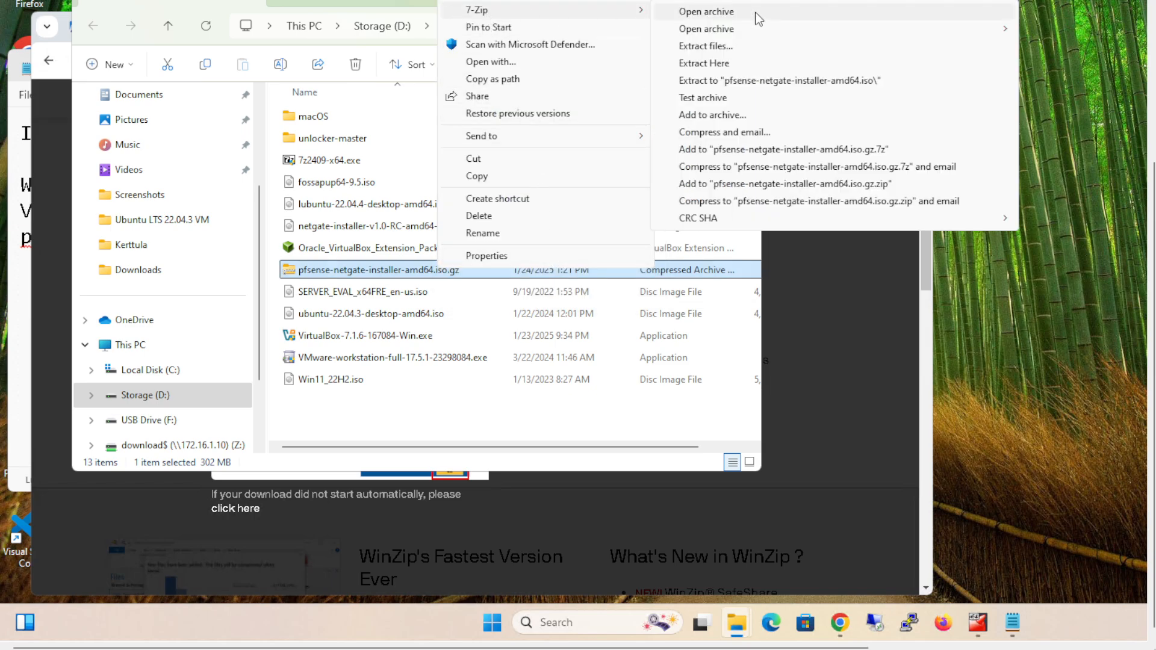
pyautogui.click(715, 48)
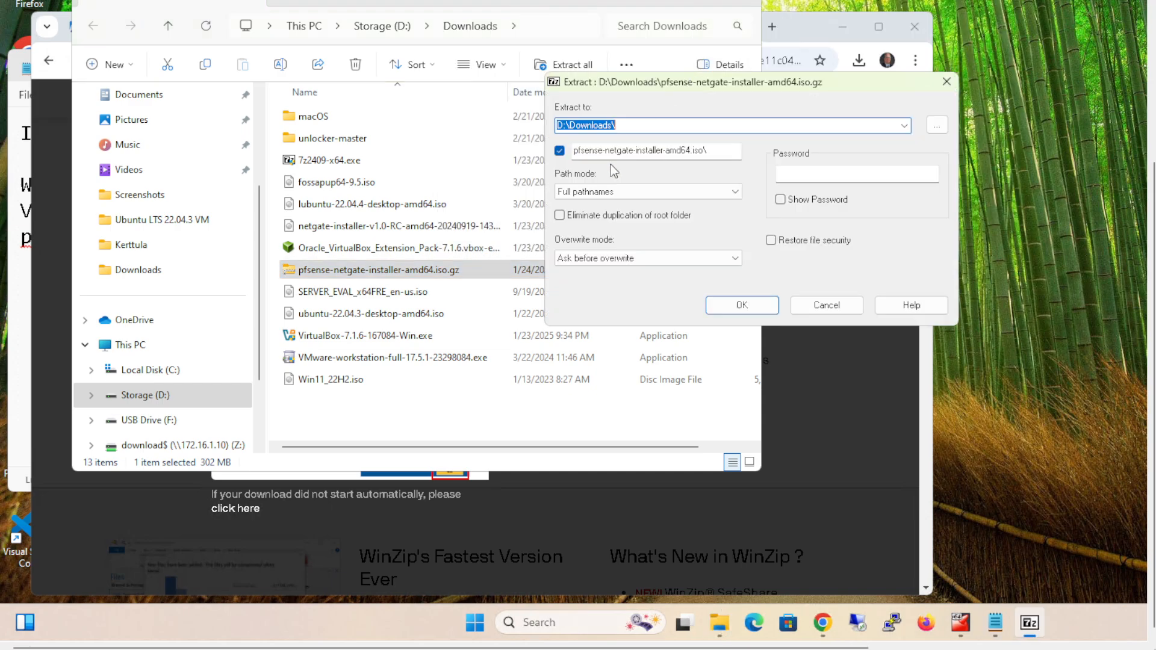
pyautogui.click(742, 305)
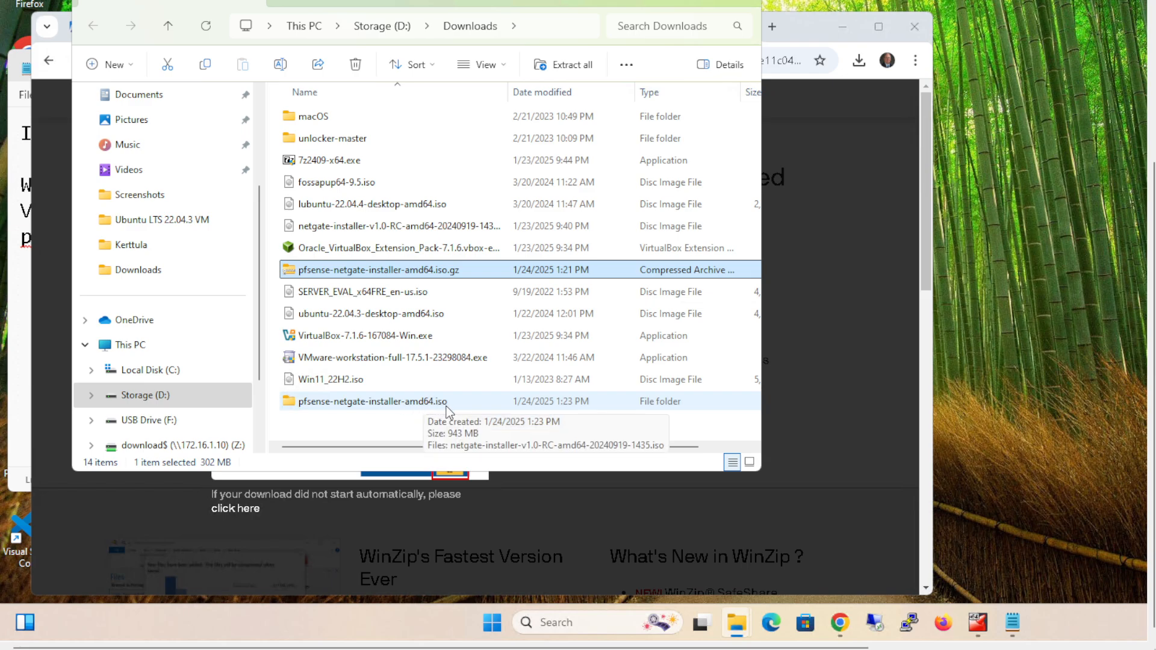
pyautogui.doubleClick(387, 399)
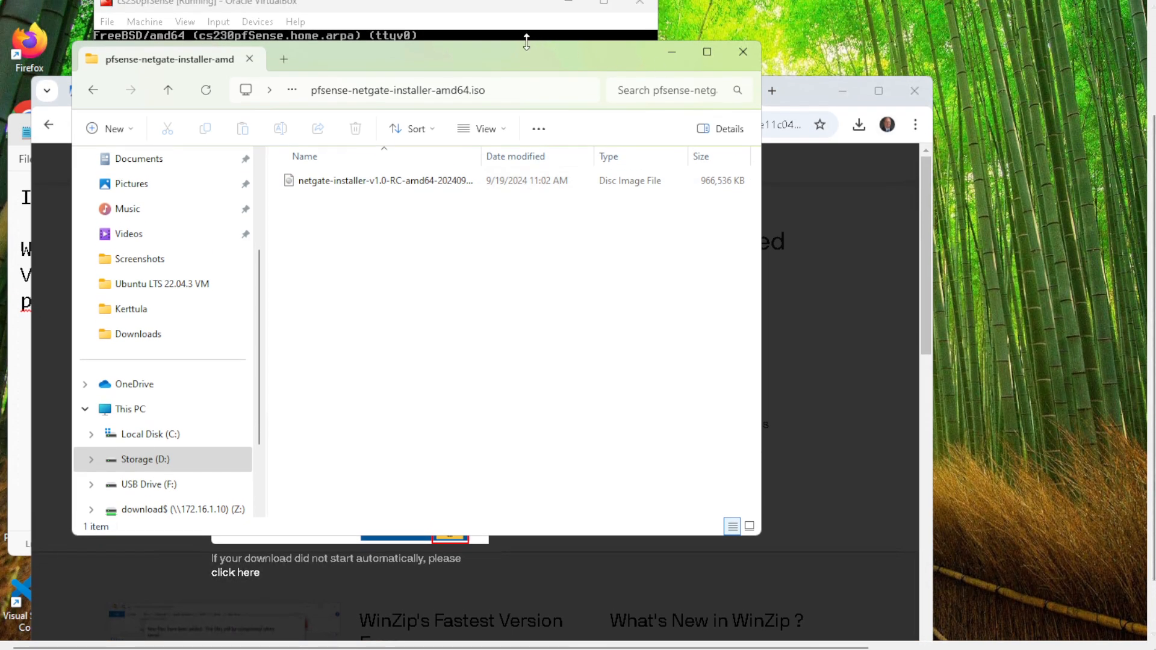
pyautogui.moveTo(794, 133); pyautogui.dragTo(819, 139)
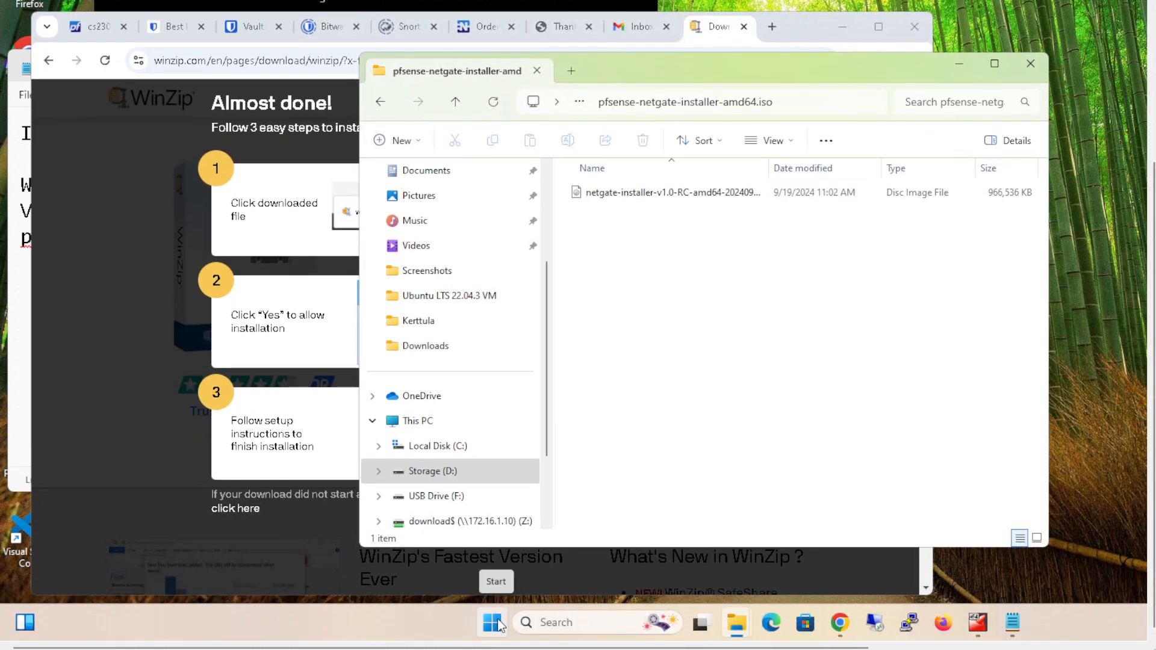
# - Find and launch Oracle VirtualBox
pyautogui.click(492, 622)
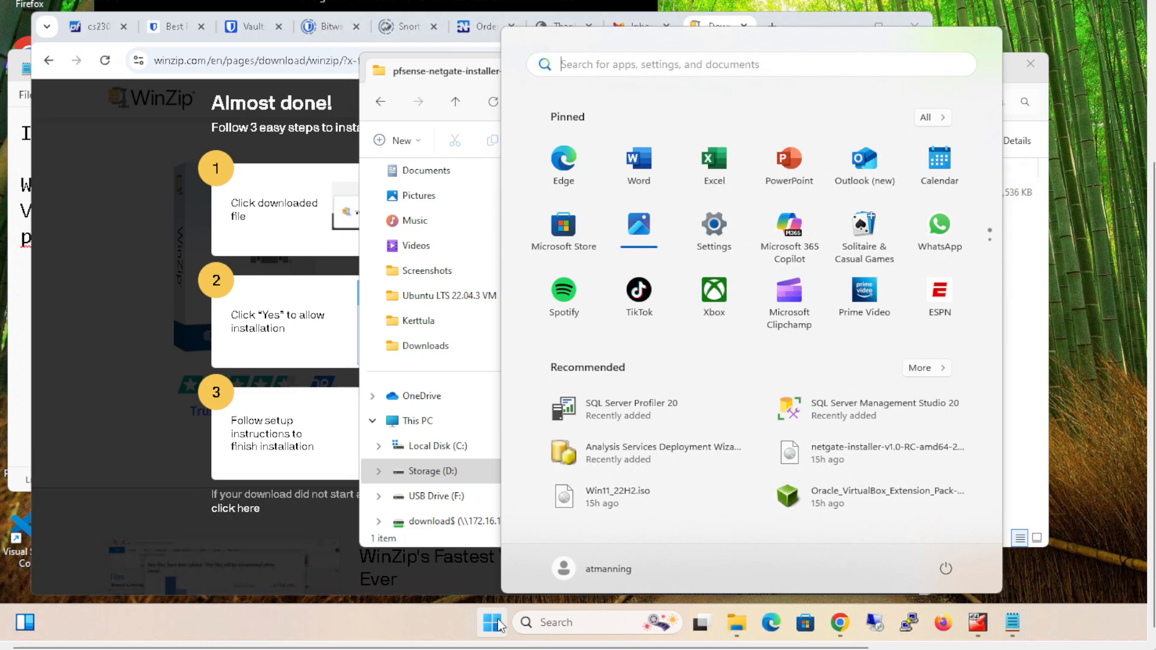
pyautogui.write('vir')
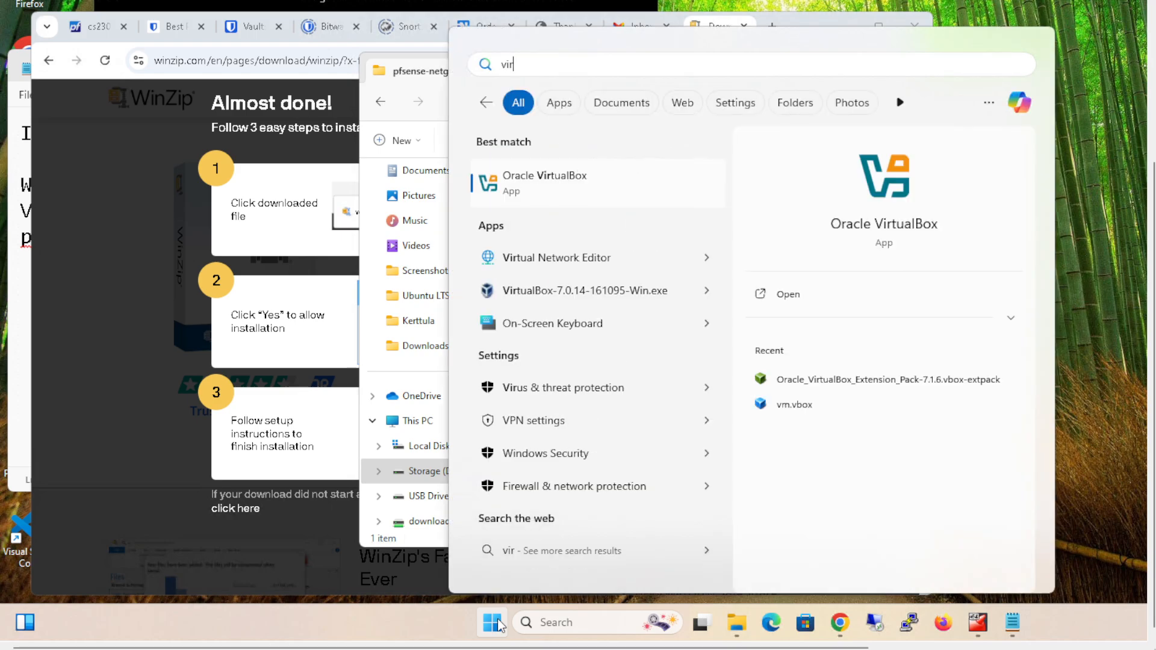
pyautogui.press('Return')
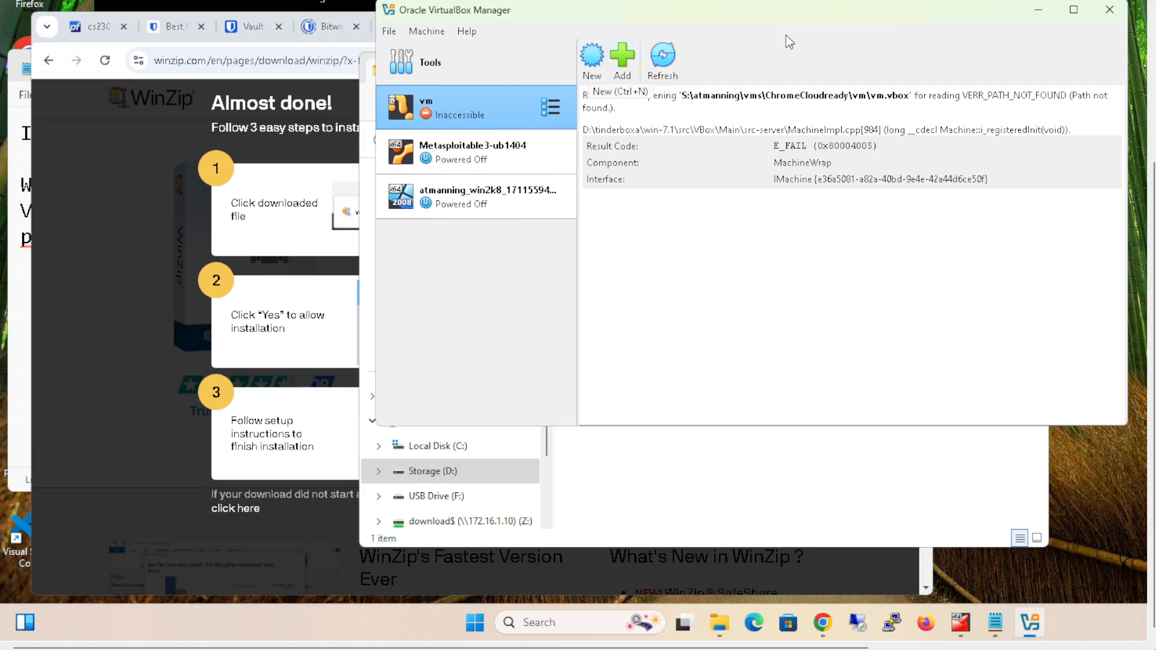
# - Start creating a new virtual machine and name it cs230Firewall
pyautogui.moveTo(796, 14); pyautogui.dragTo(612, 24)
pyautogui.click(411, 66)
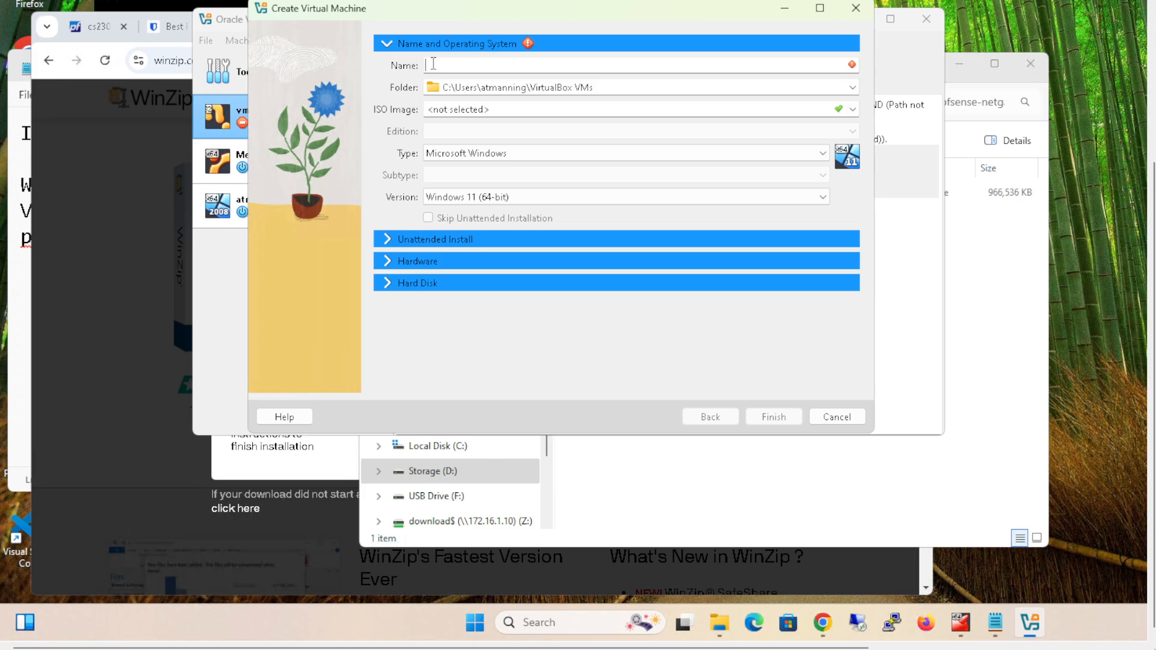
pyautogui.write('cs230Firewall')
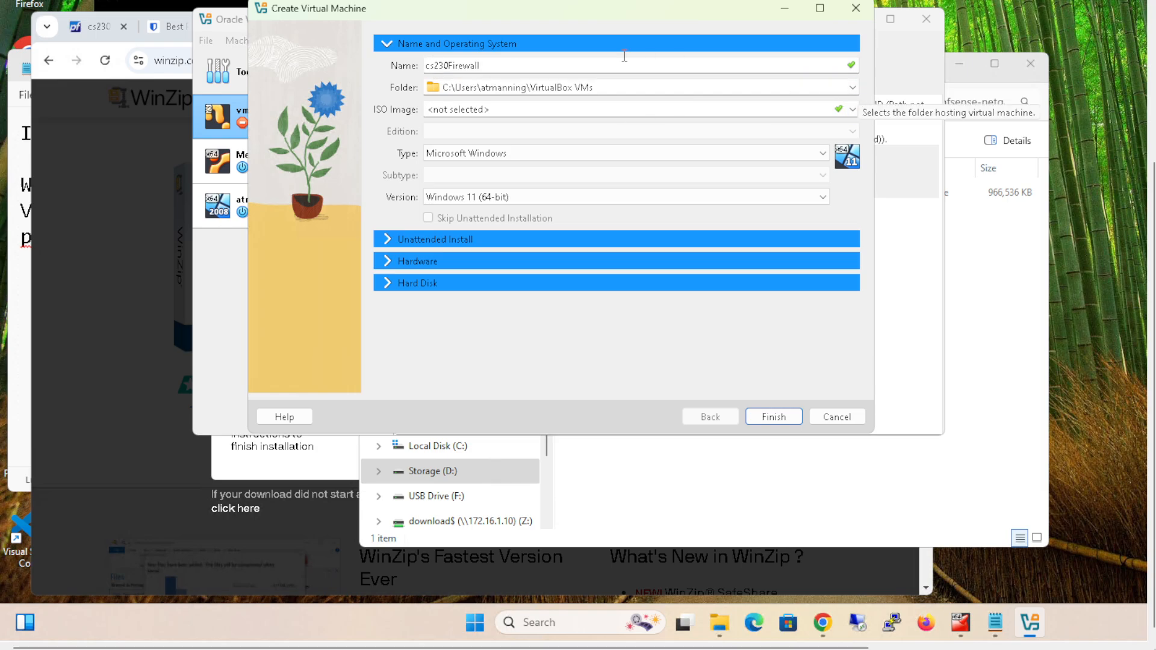
# - Browse to D:\vmVirtualBox while choosing another location for the virtual machine's folder
pyautogui.click(853, 95)
pyautogui.click(493, 120)
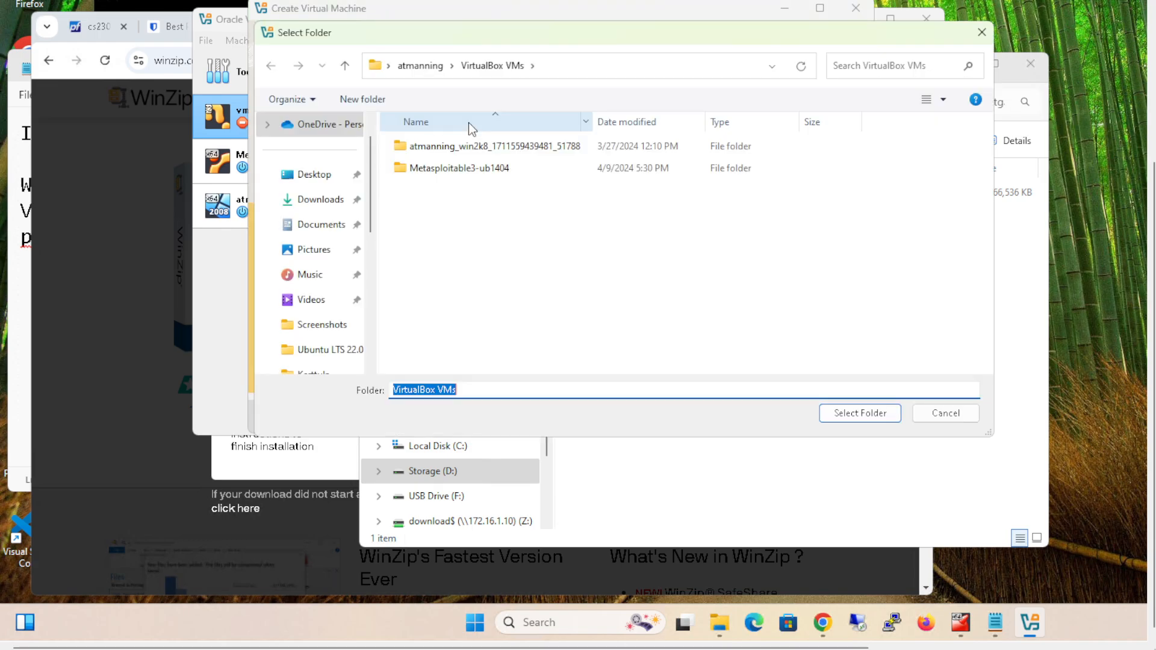
pyautogui.moveTo(369, 211); pyautogui.dragTo(369, 324)
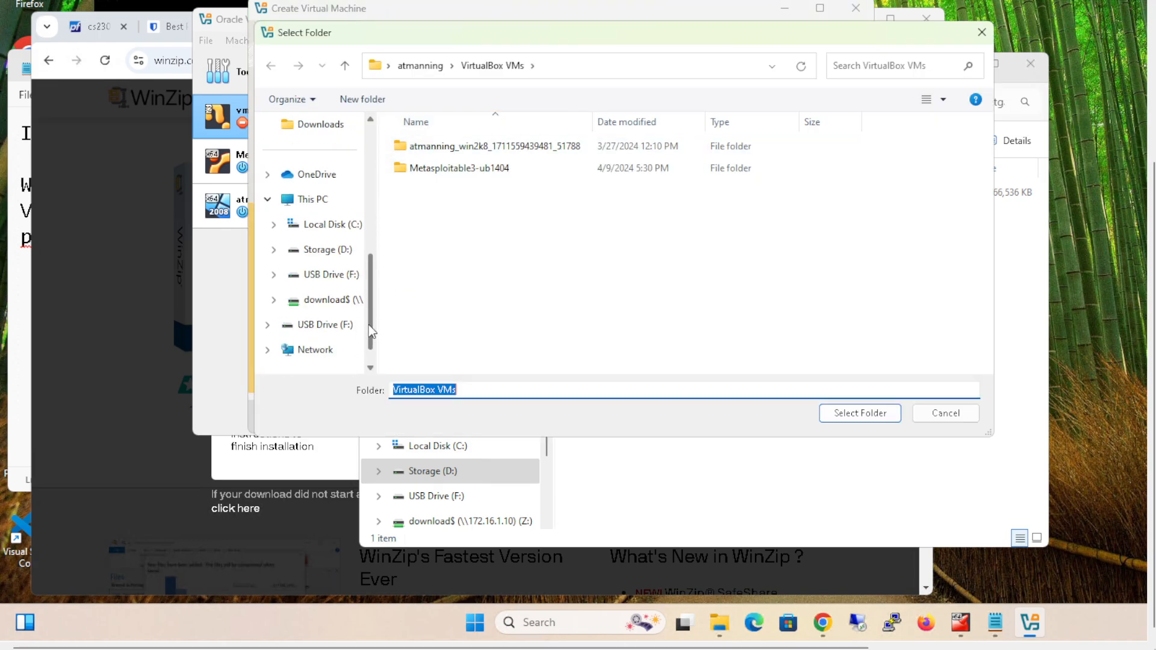
pyautogui.click(330, 250)
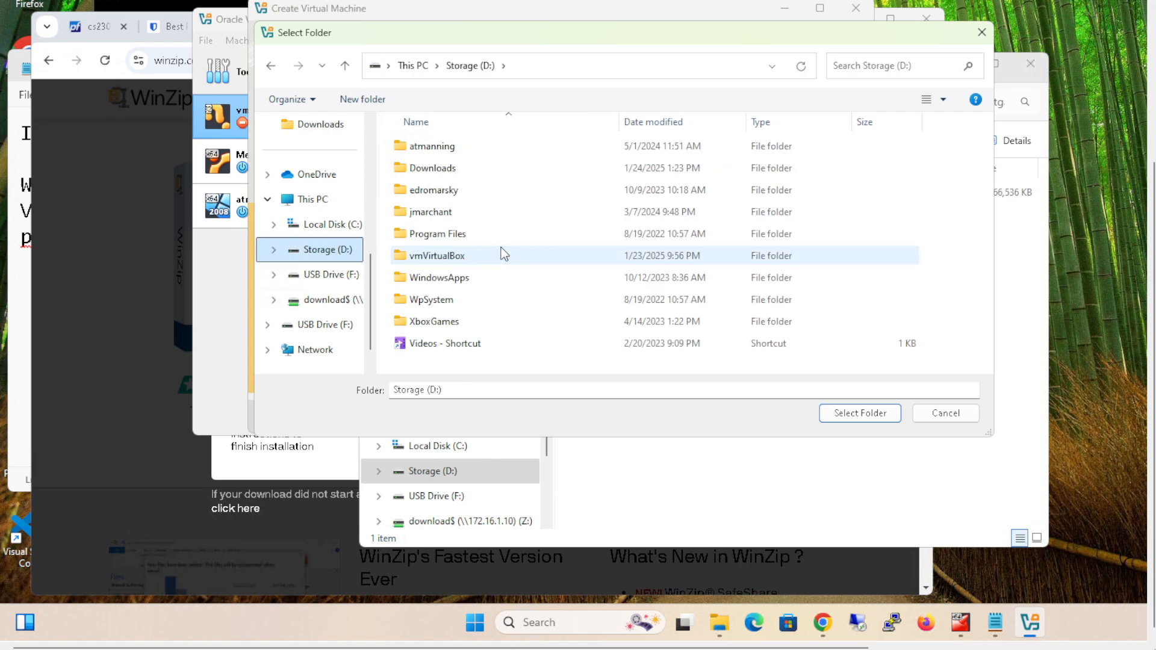
pyautogui.doubleClick(442, 257)
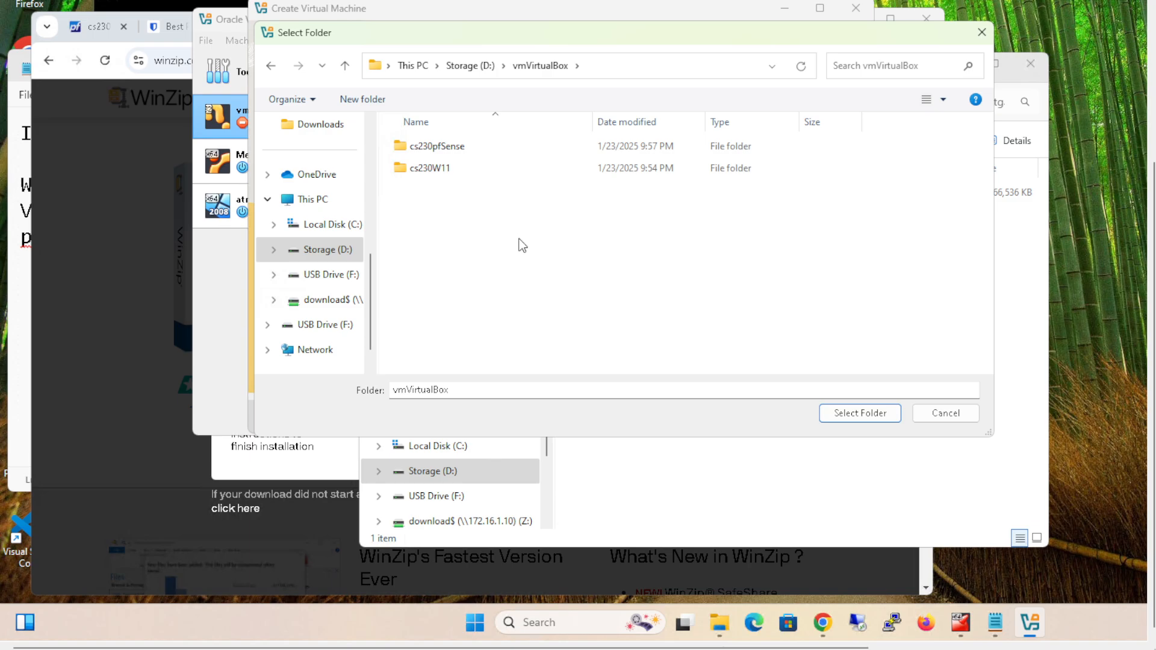
# - Create a subfolder named cs230Firewall in D:\vmVirtualBox and select it as the virtual machine's folder
pyautogui.click(348, 101)
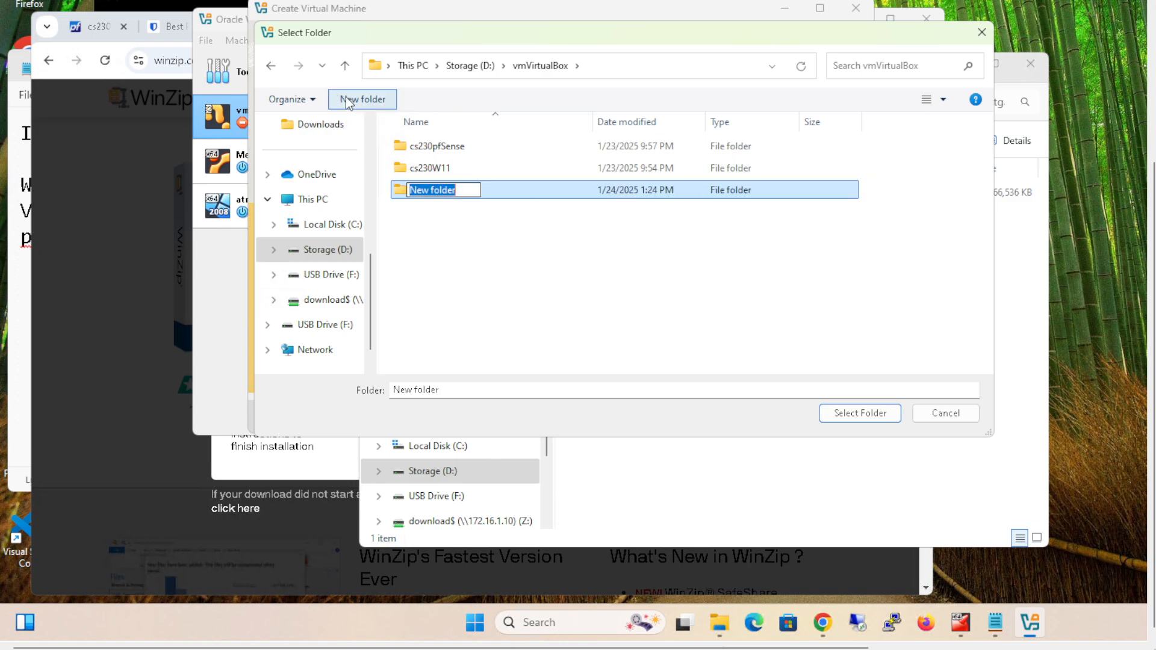
pyautogui.write('cs2')
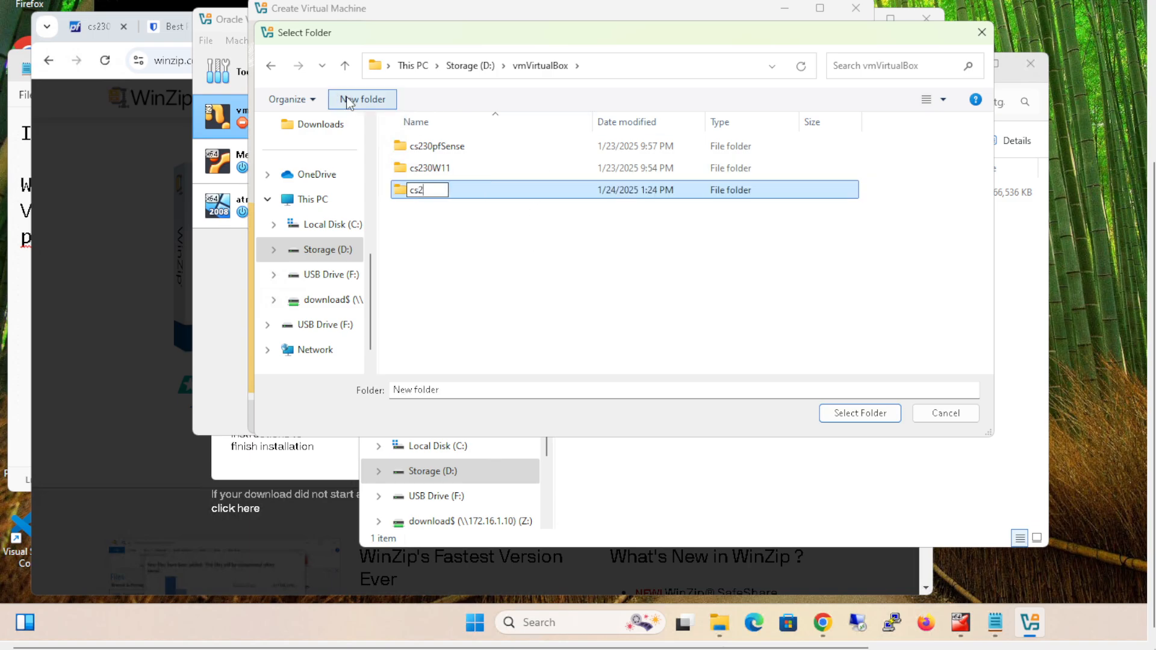
pyautogui.write('30Firewall')
pyautogui.press('Return')
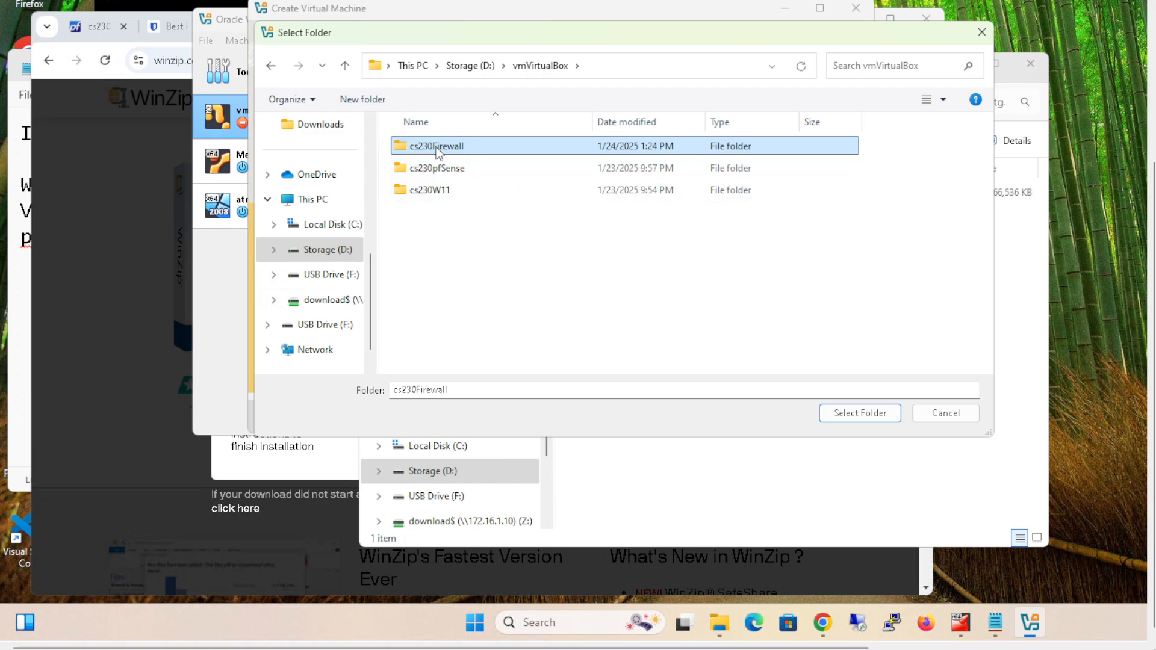
pyautogui.click(860, 415)
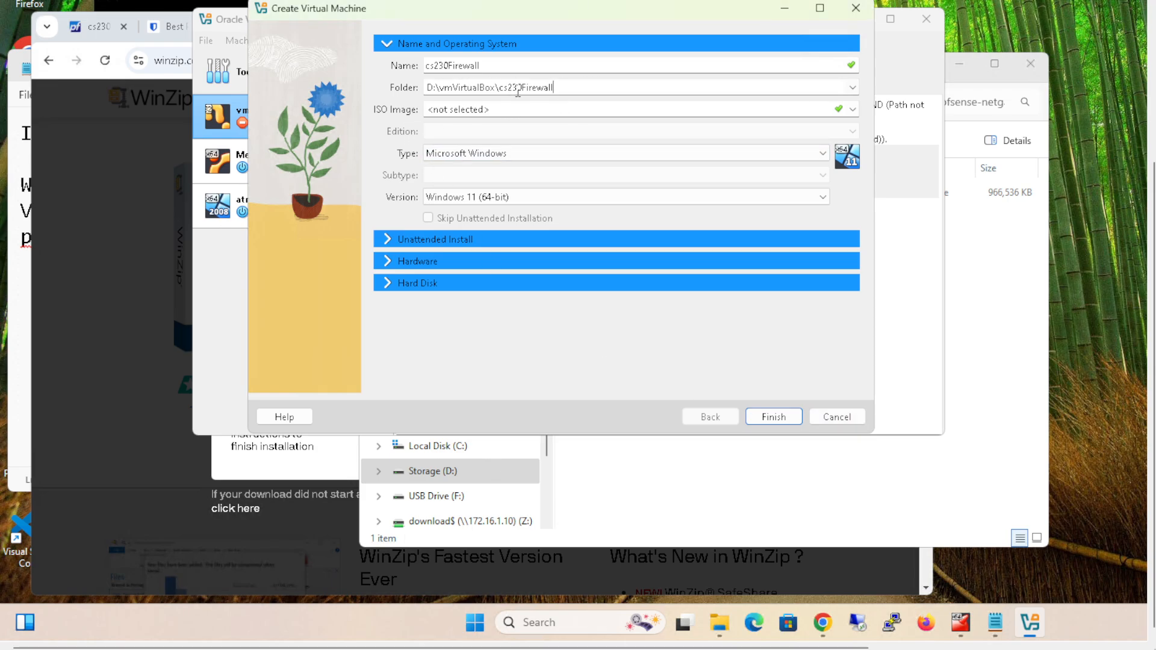
pyautogui.click(853, 110)
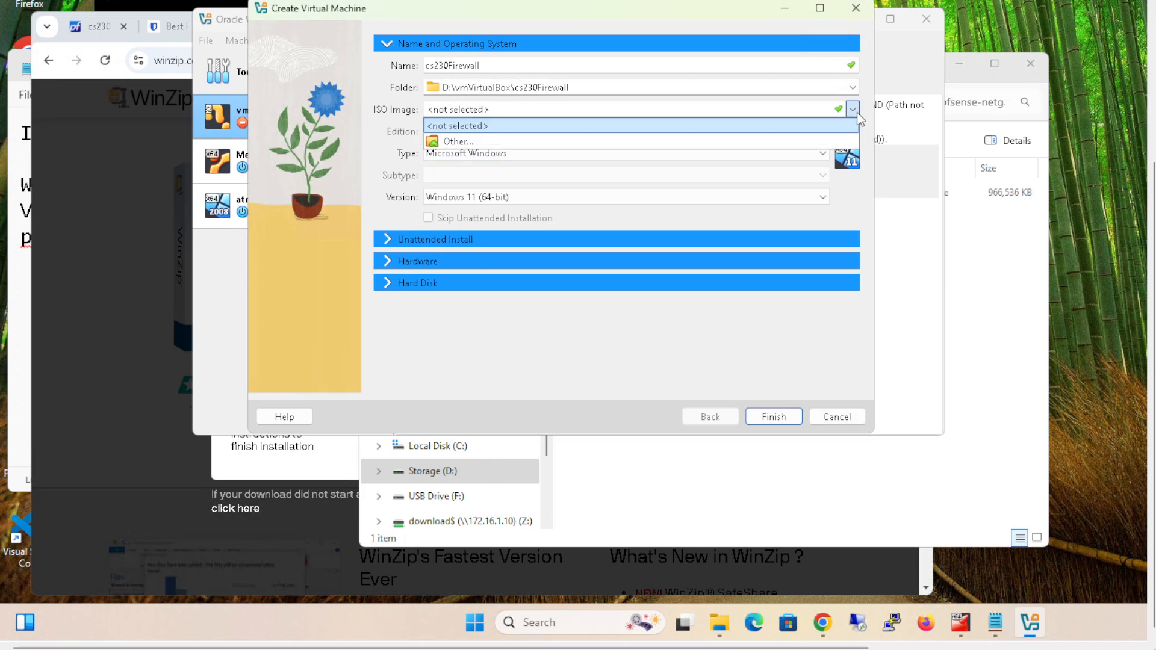
pyautogui.click(459, 142)
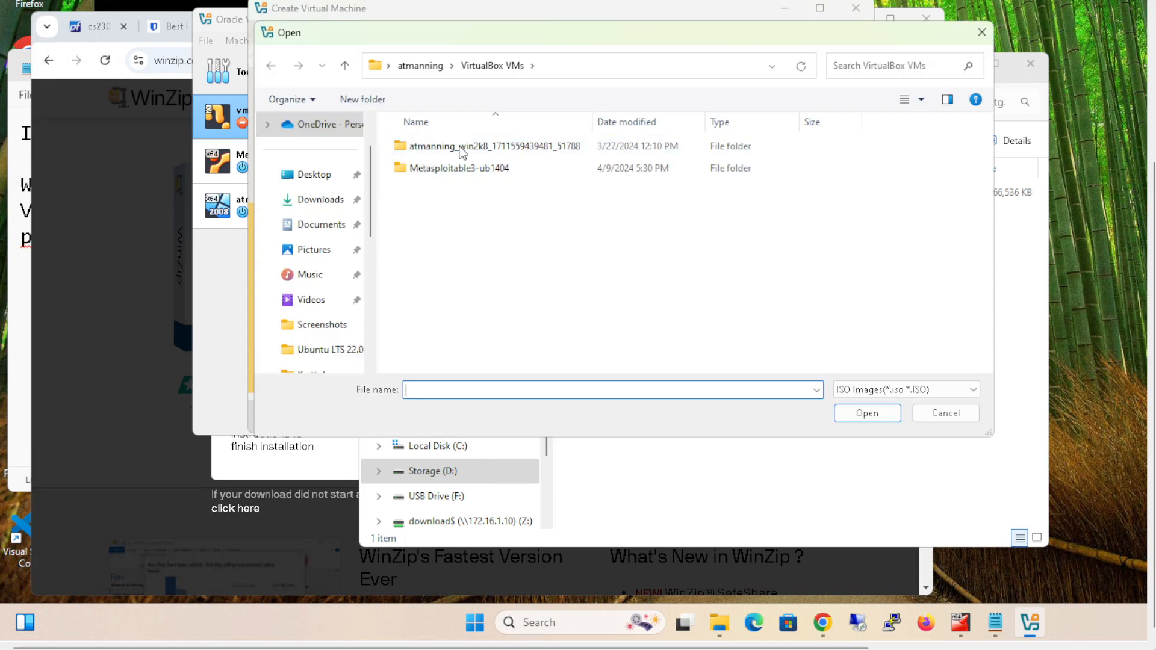
pyautogui.click(328, 228)
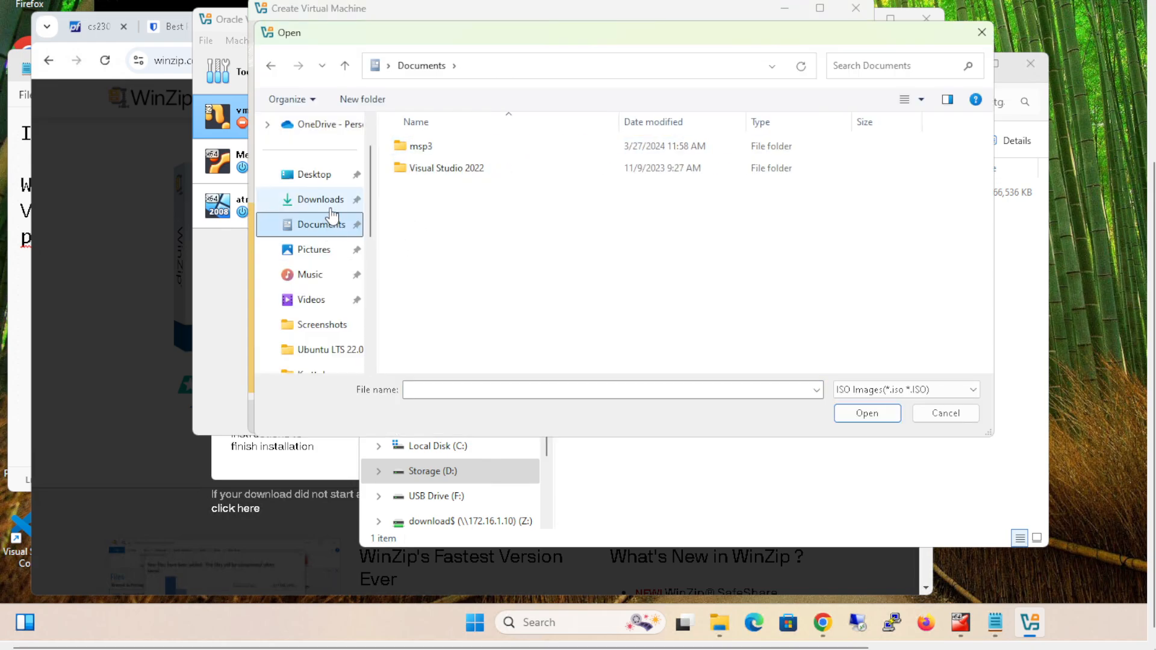
pyautogui.click(325, 200)
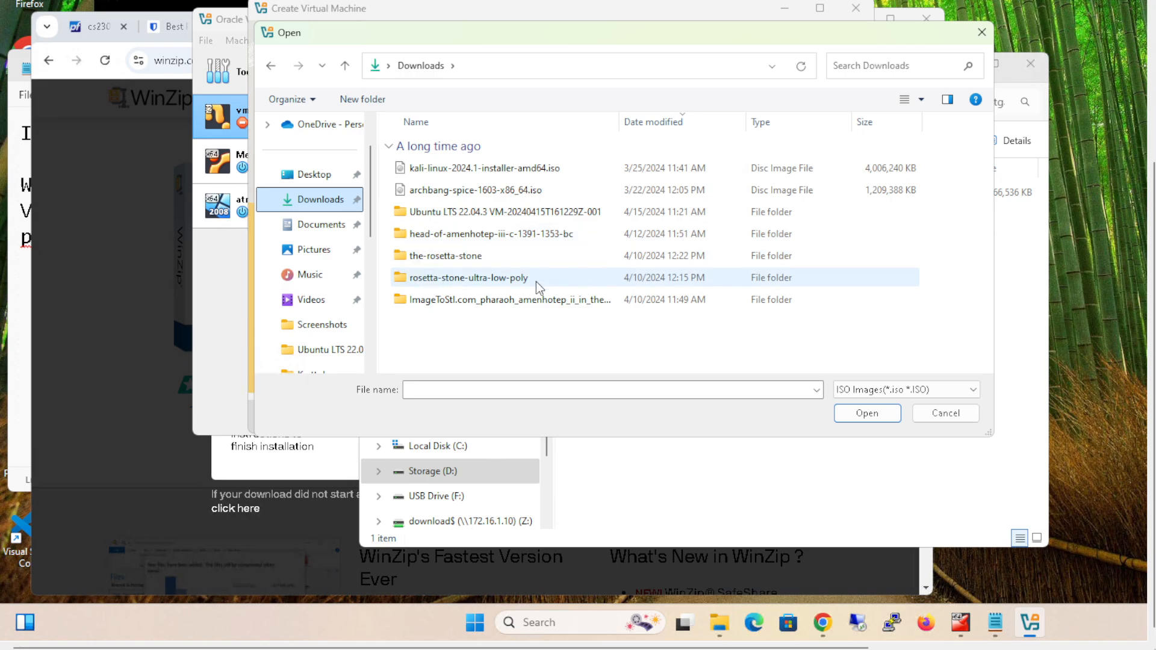
pyautogui.scroll(-3, 369, 241)
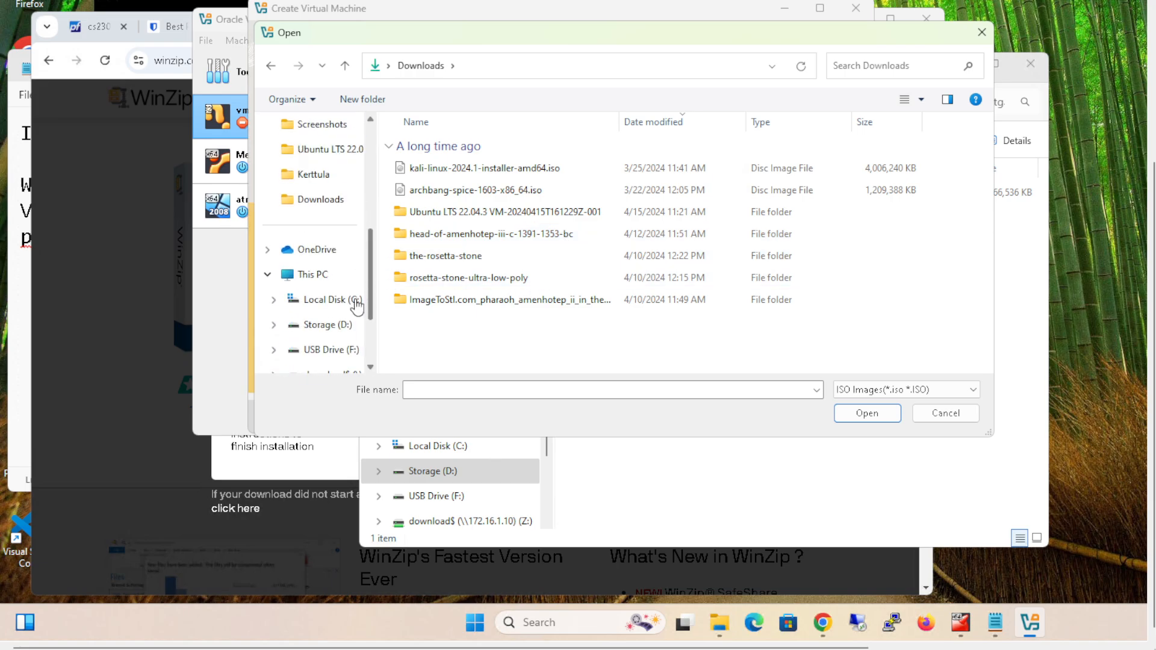
pyautogui.click(328, 324)
pyautogui.doubleClick(458, 174)
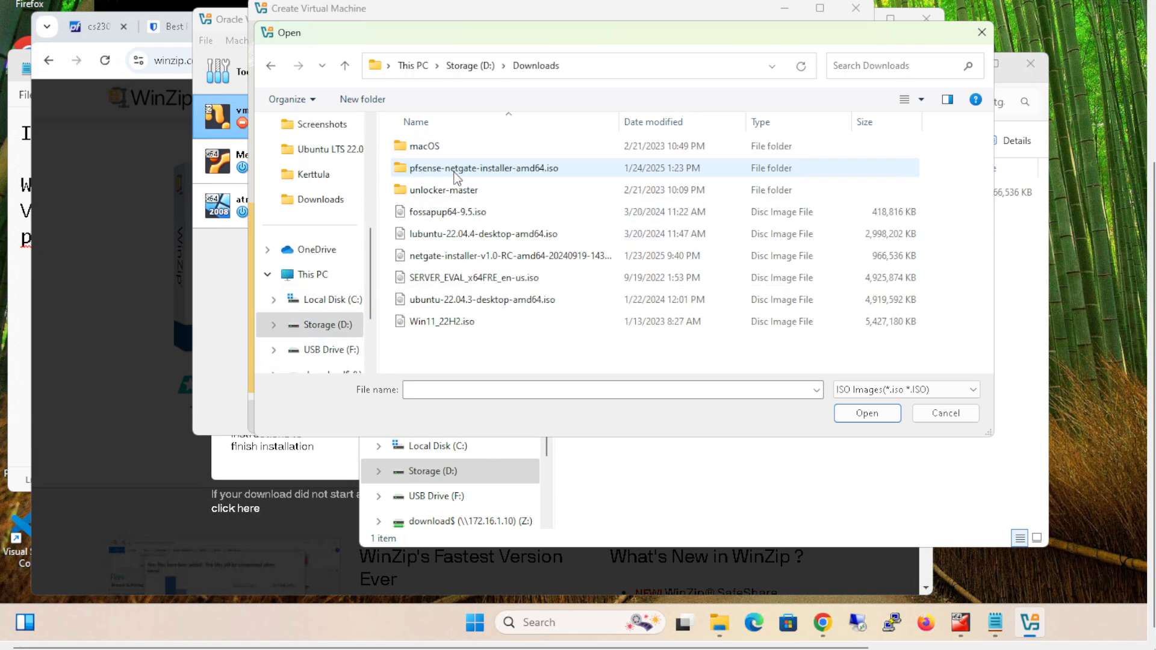
pyautogui.doubleClick(465, 168)
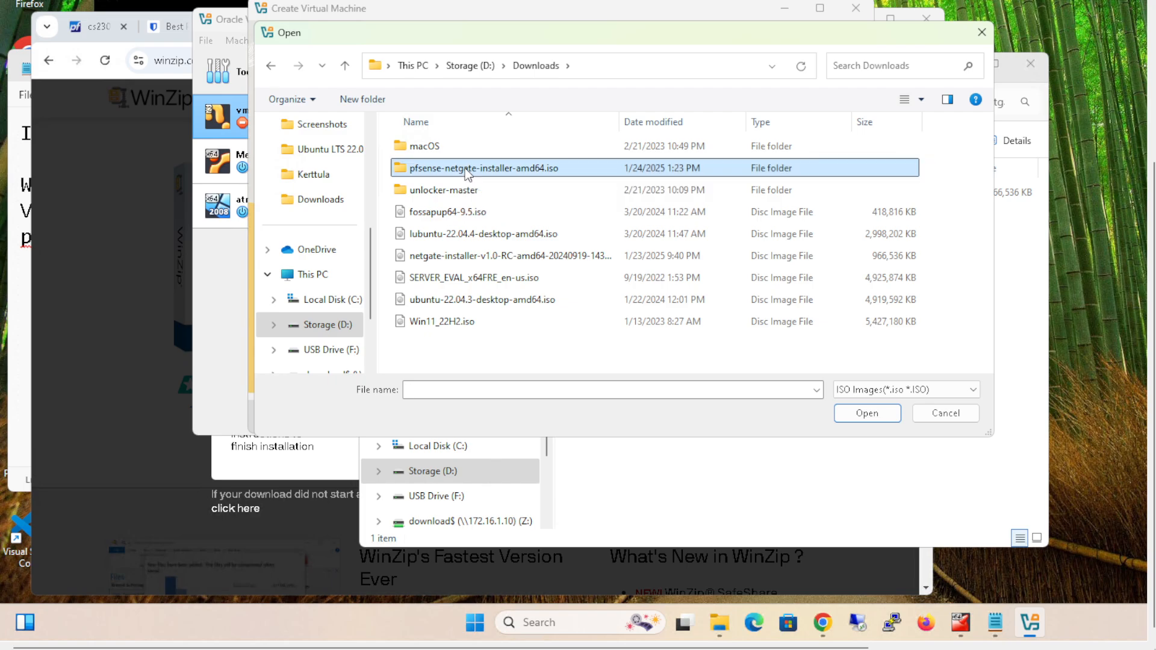
pyautogui.doubleClick(484, 146)
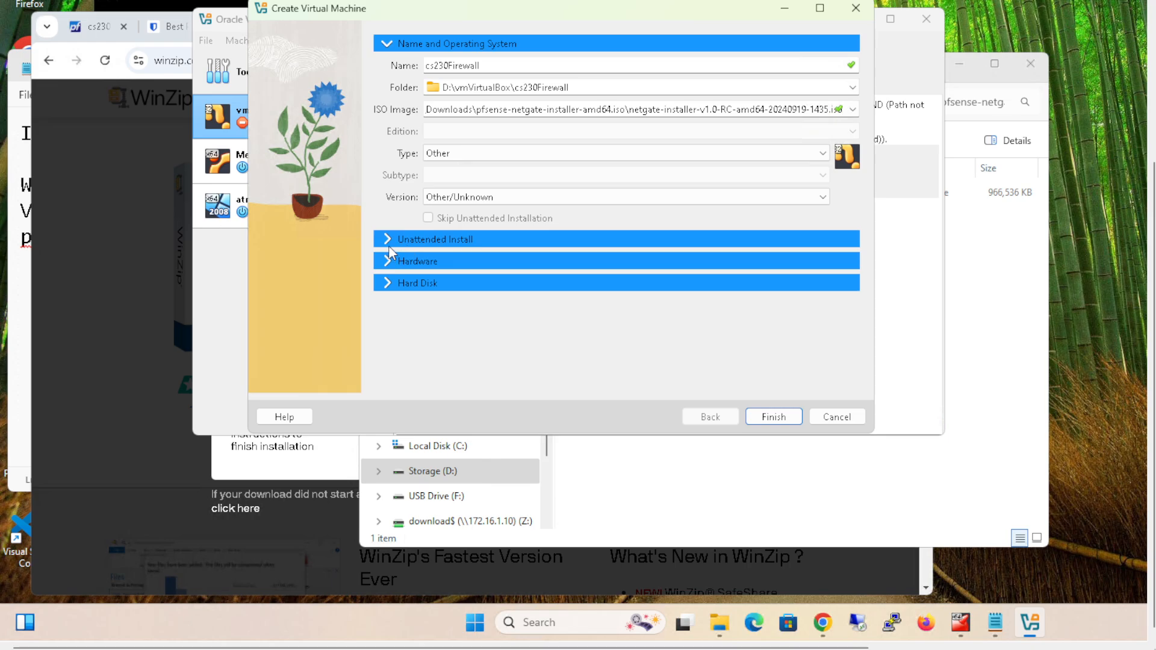
# - Set the virtual machine's operating system type to BSD
pyautogui.click(395, 261)
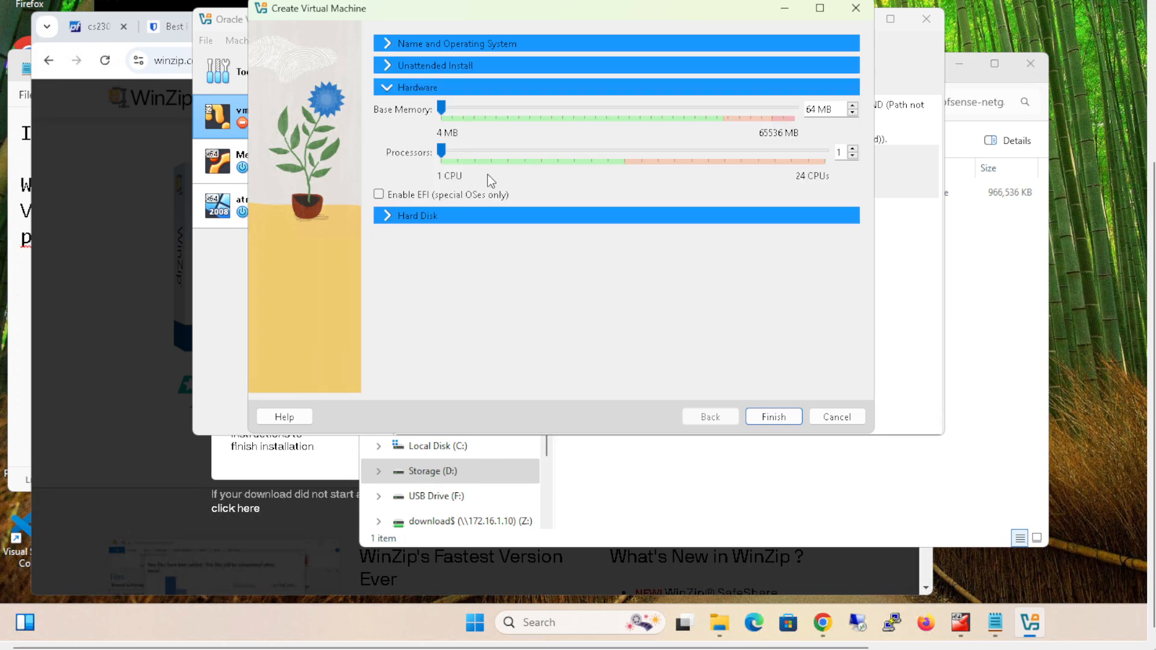
pyautogui.click(690, 157)
pyautogui.click(385, 43)
pyautogui.click(437, 153)
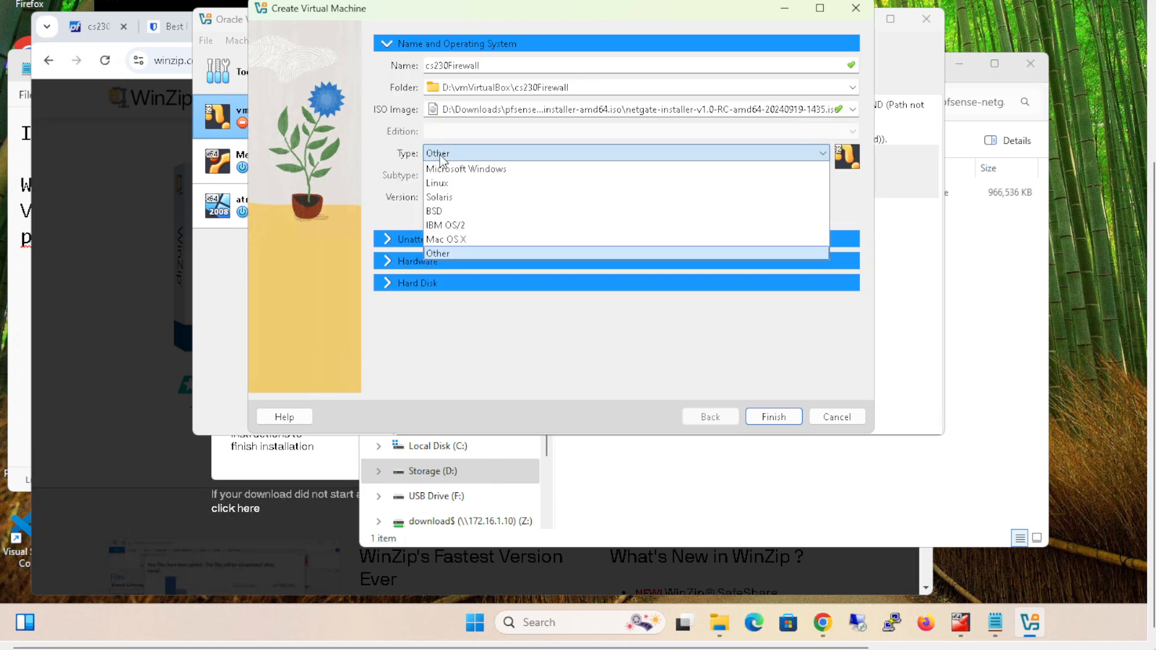
pyautogui.click(439, 212)
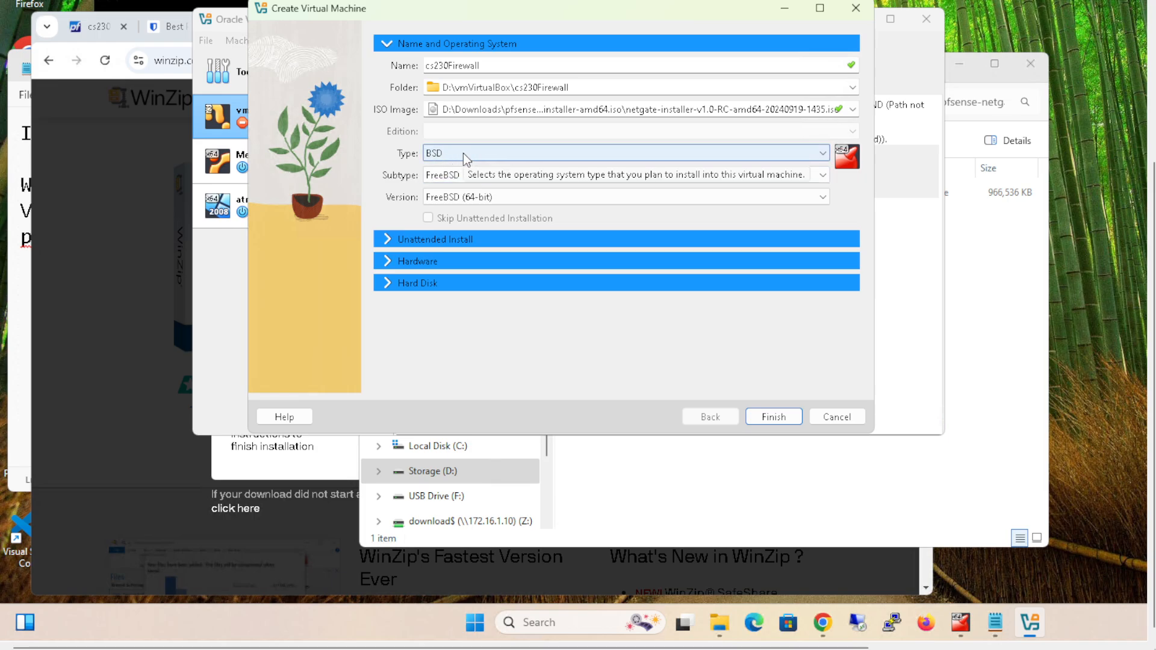
# - Give the machine 8192 MB of base memory, 4 processors and a 31.86 GB virtual hard disk, and finish creating it
pyautogui.click(390, 261)
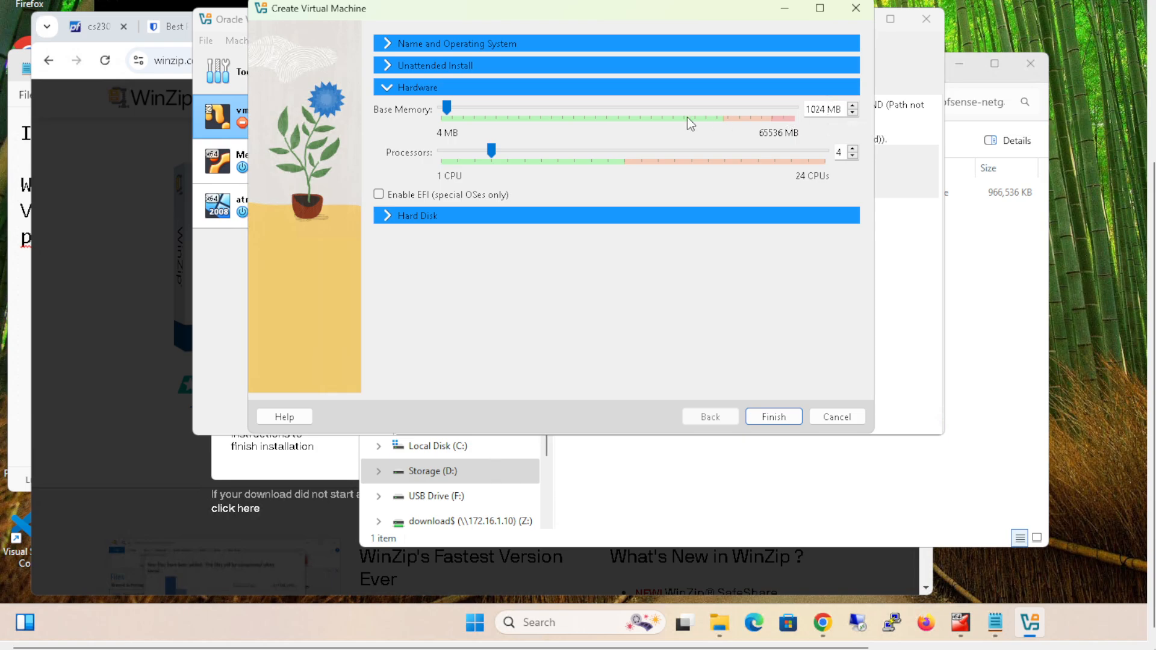
pyautogui.moveTo(446, 108); pyautogui.dragTo(487, 106)
pyautogui.click(388, 217)
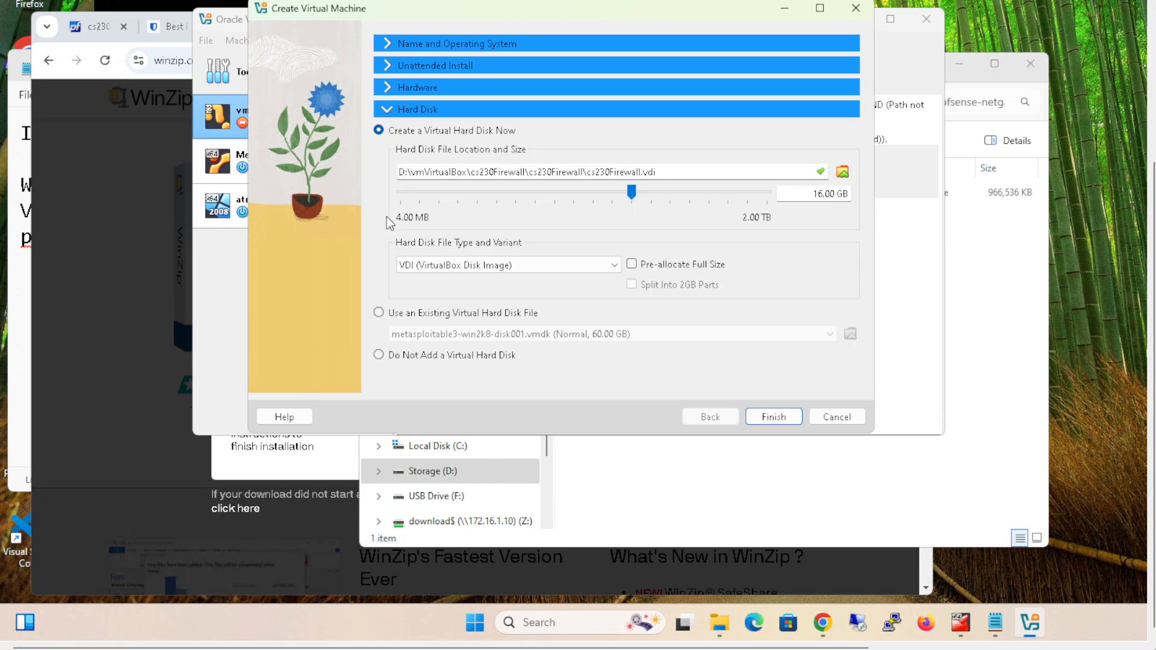
pyautogui.click(813, 193)
pyautogui.moveTo(633, 194); pyautogui.dragTo(650, 192)
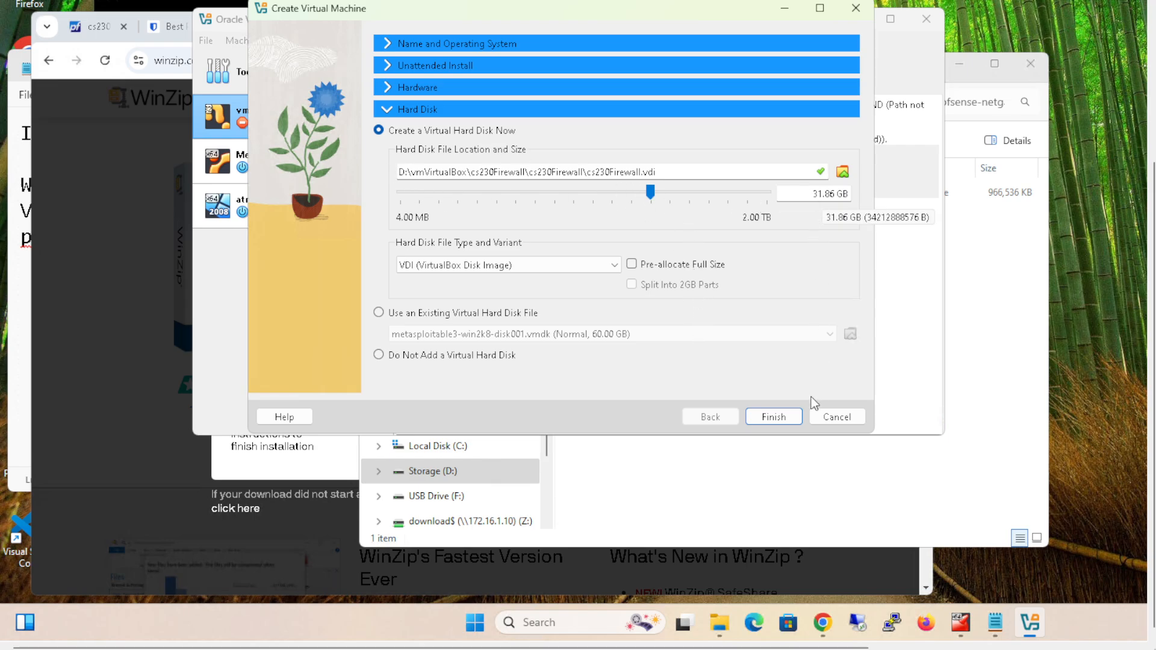
pyautogui.click(779, 415)
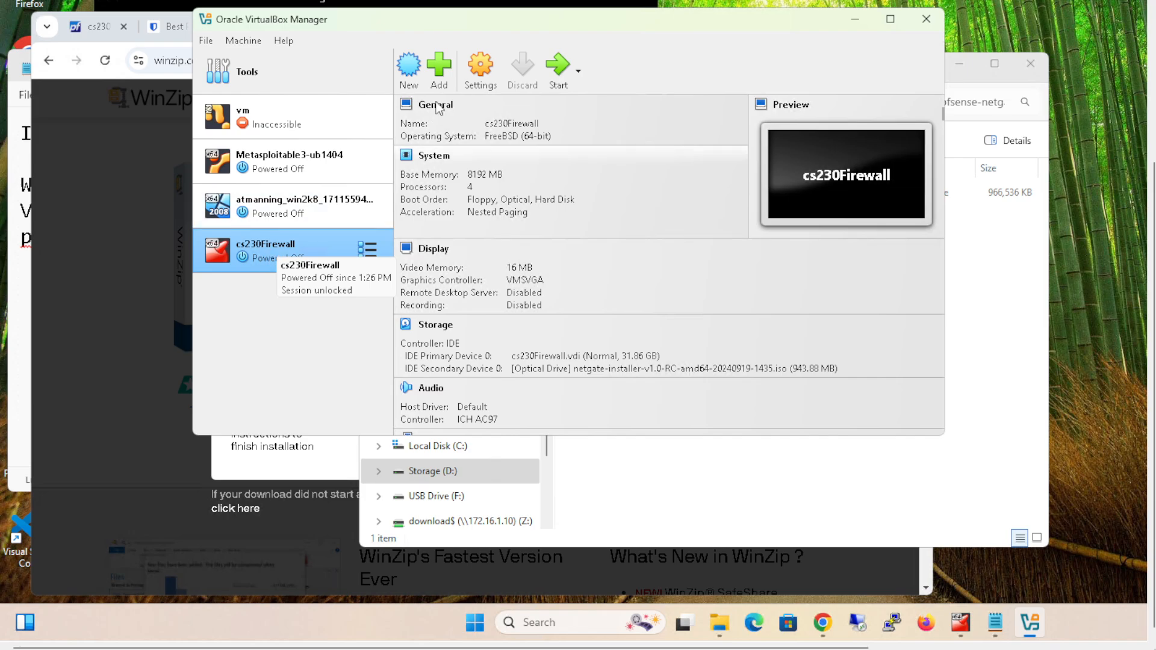
# - Enable network Adapter 2 of cs230Firewall, attach it to a Host-only Adapter and save the settings
pyautogui.click(481, 71)
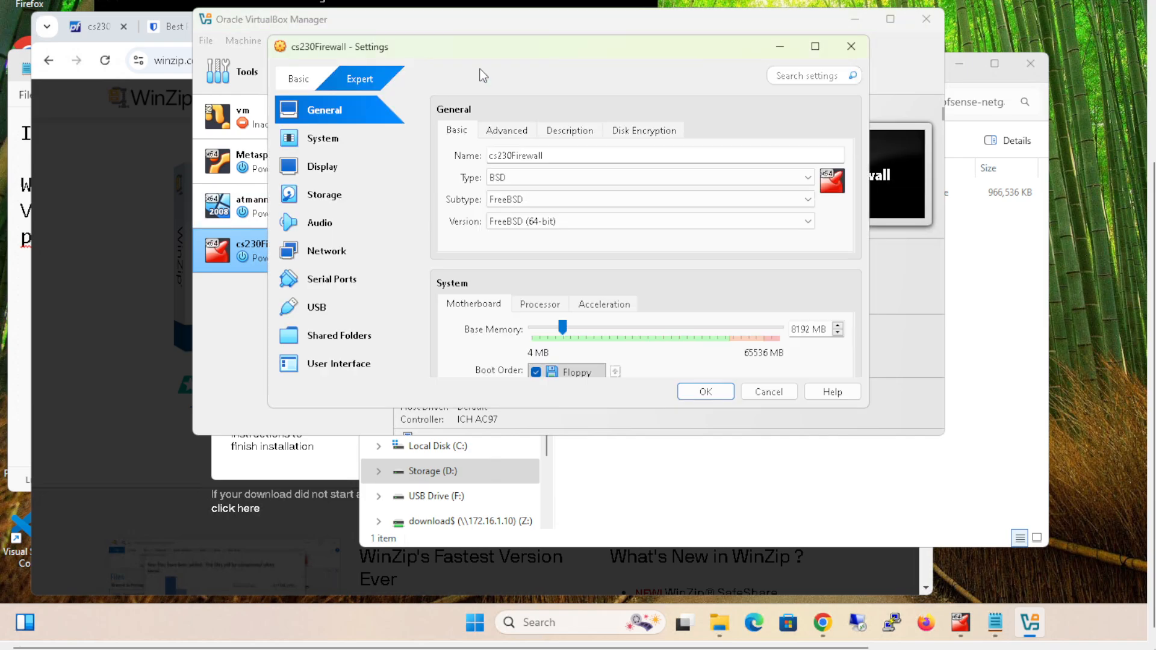
pyautogui.click(341, 251)
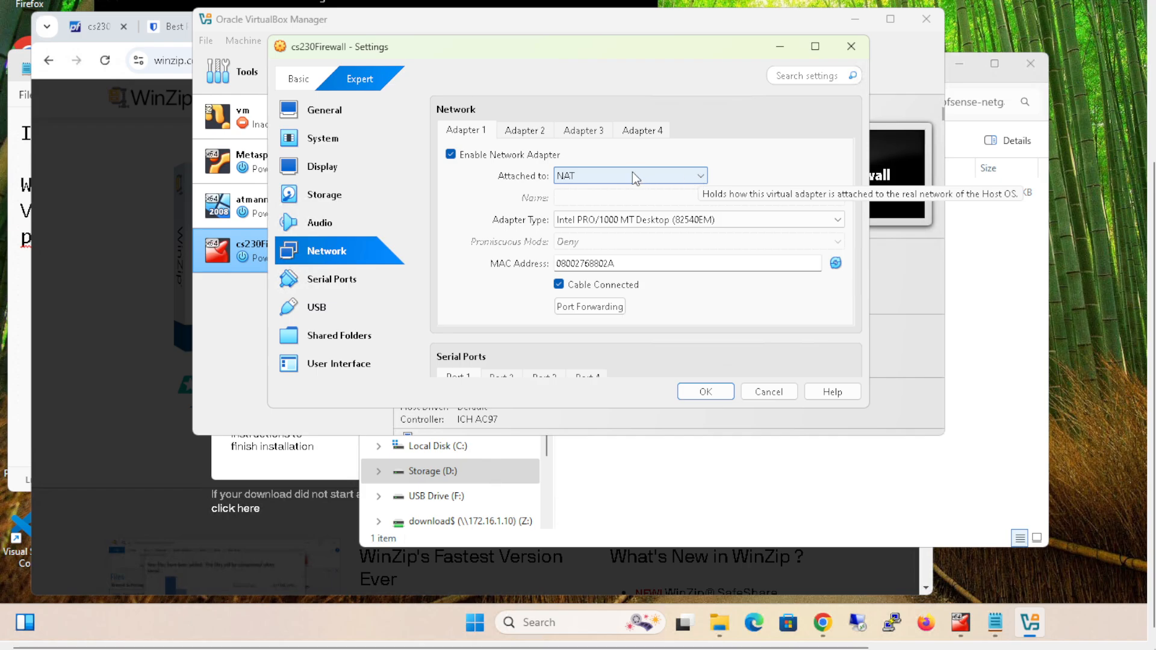
pyautogui.click(535, 133)
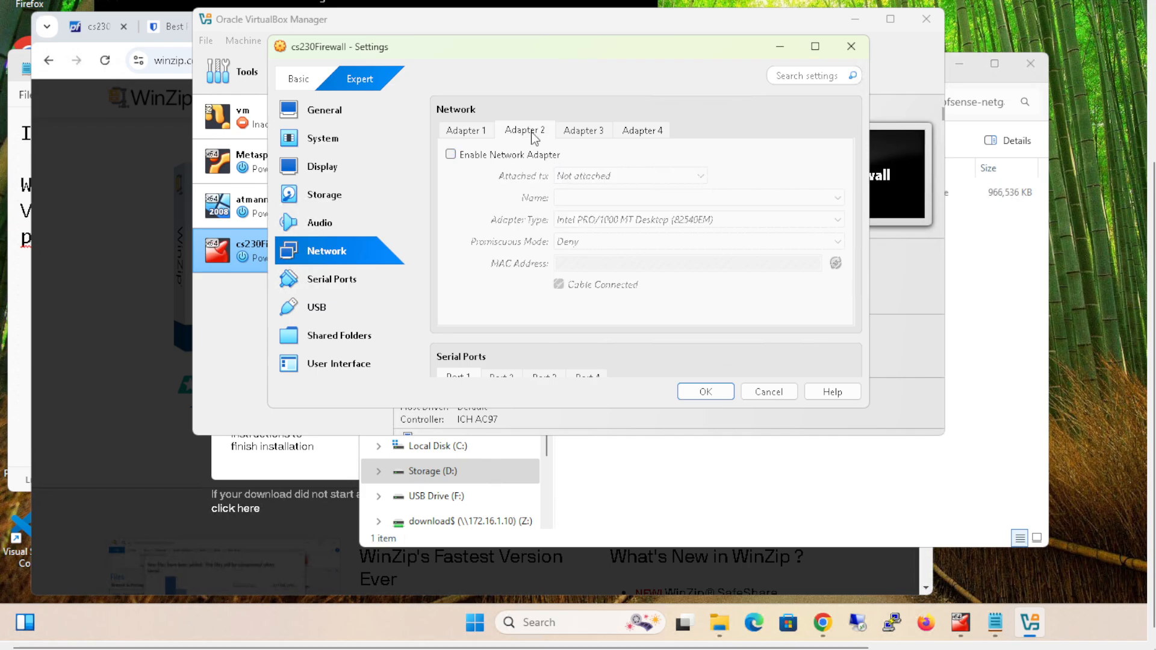
pyautogui.click(452, 154)
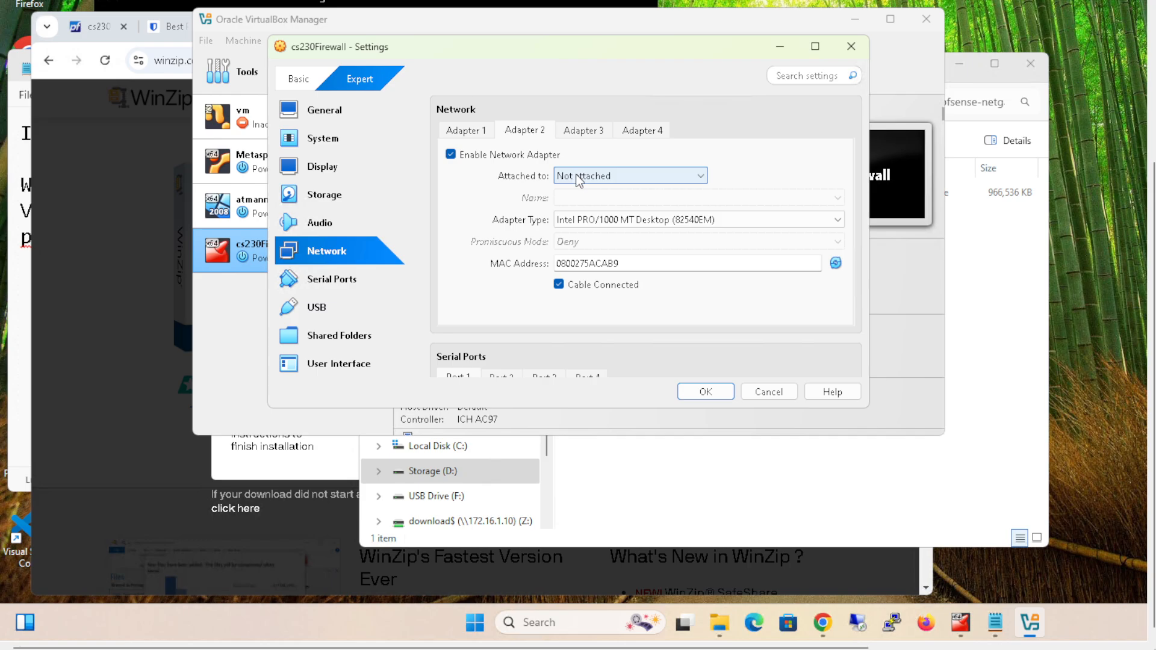
pyautogui.click(609, 179)
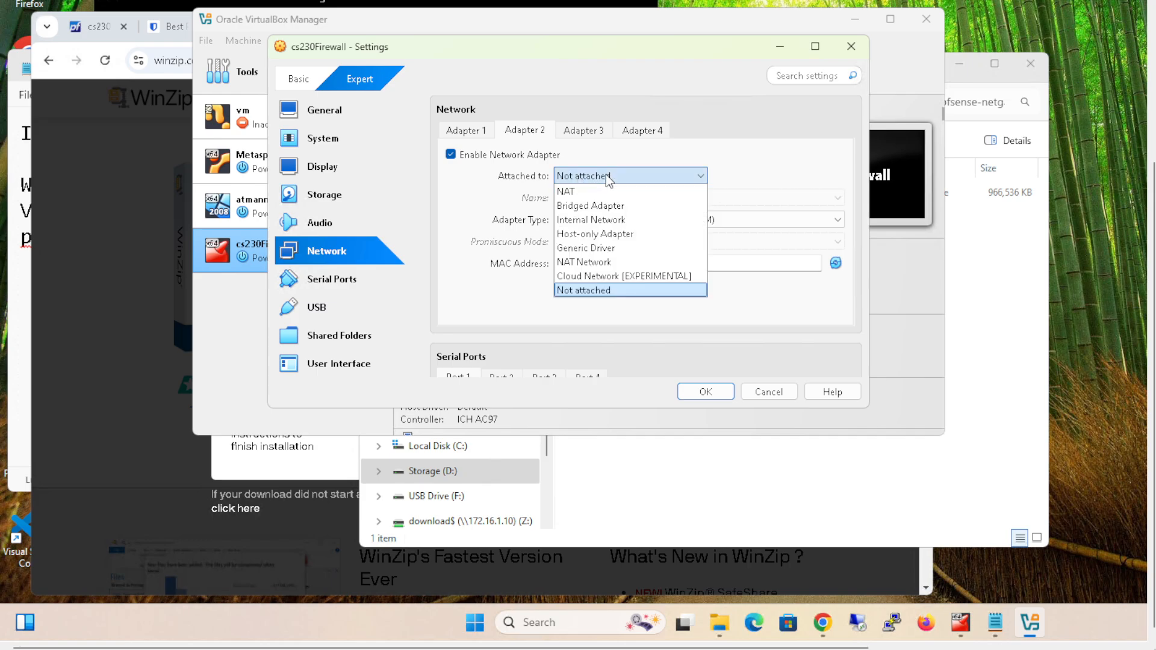
pyautogui.click(609, 235)
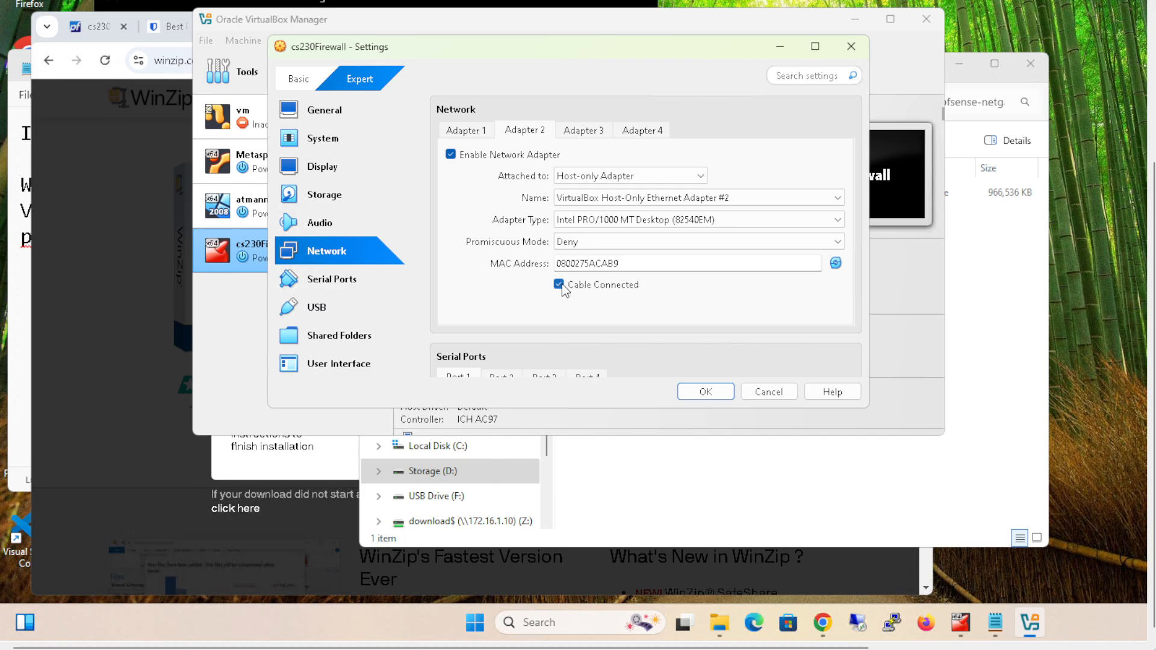
pyautogui.click(700, 391)
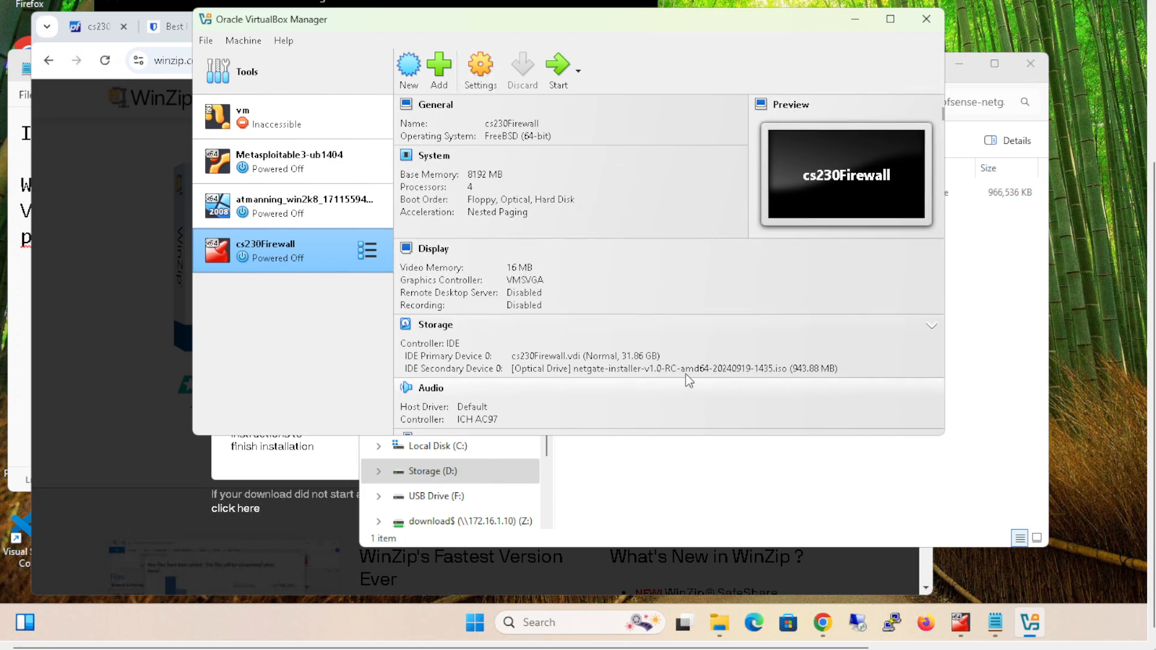
# - Start the cs230Firewall virtual machine and accept the Netgate Installer's copyright and distribution notice
pyautogui.click(545, 68)
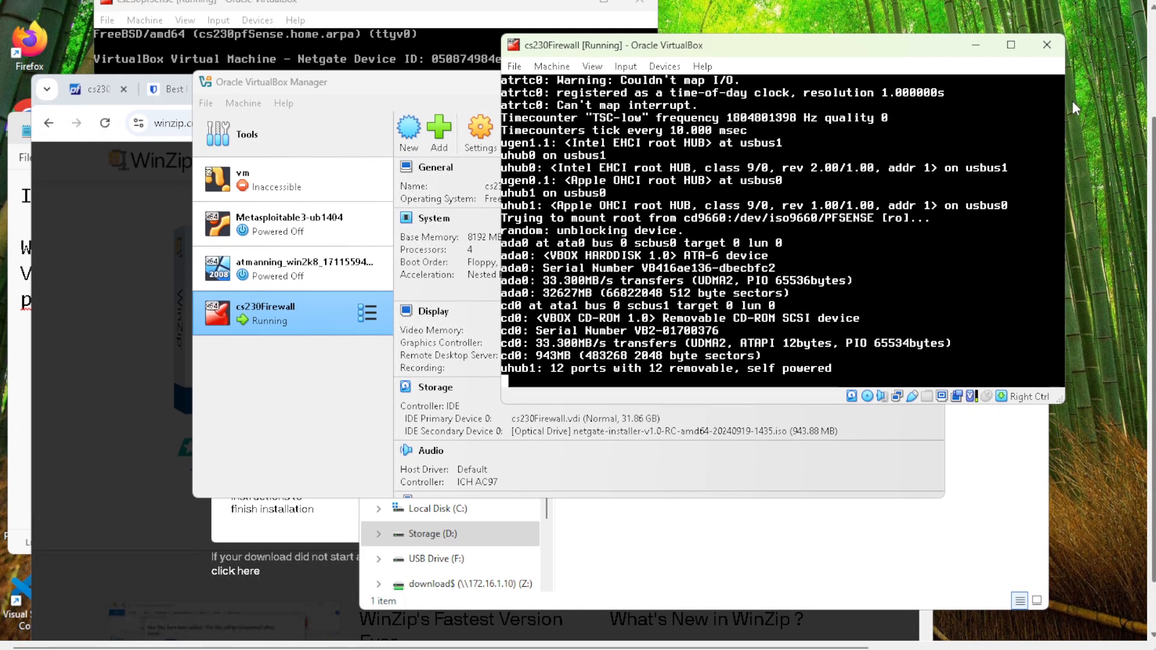
pyautogui.moveTo(814, 51); pyautogui.dragTo(333, 139)
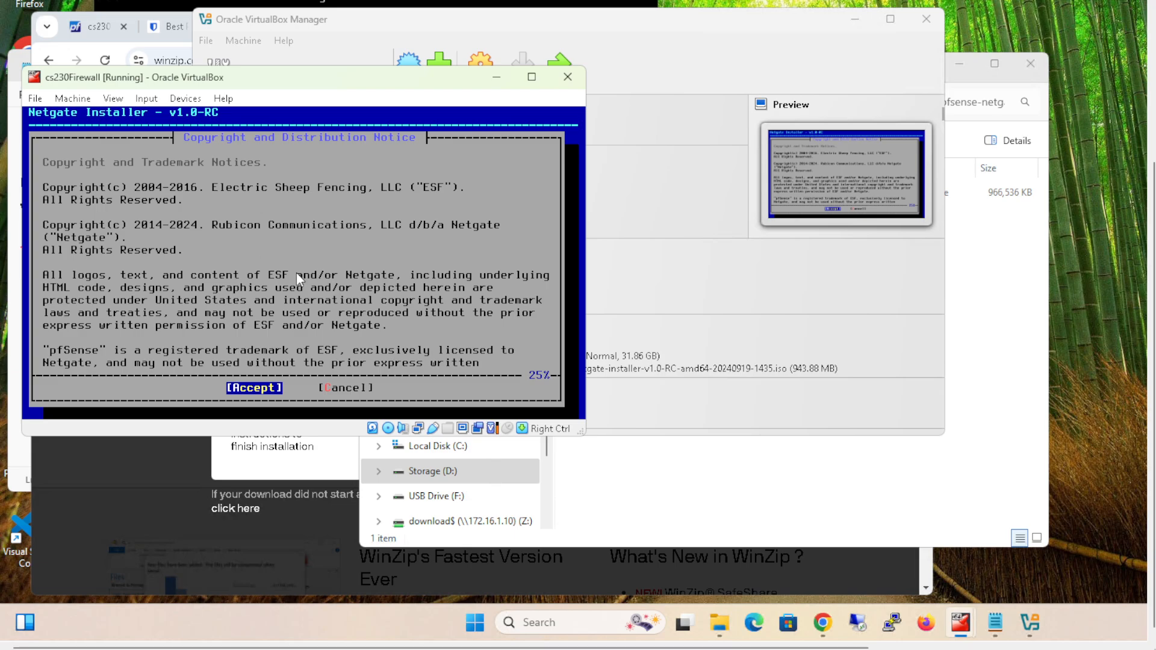
pyautogui.press('Return')
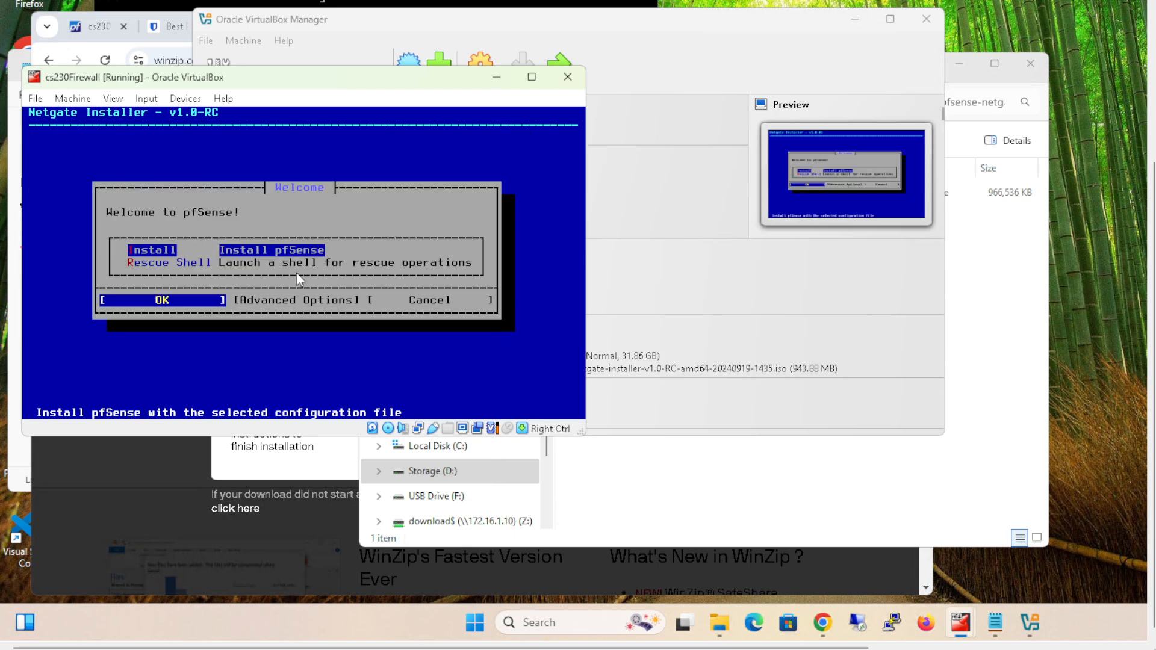
# - Start the pfSense installation, assigning em0 as the WAN interface in DHCP client mode and em1 as the LAN interface
pyautogui.press('Return')
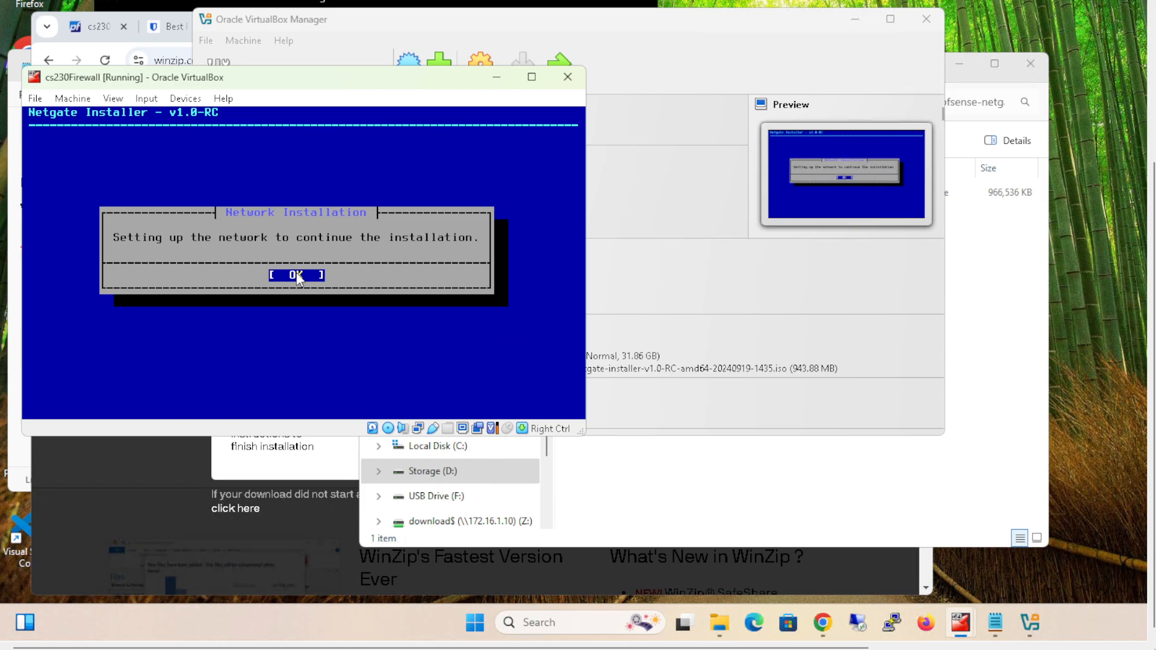
pyautogui.press('Return')
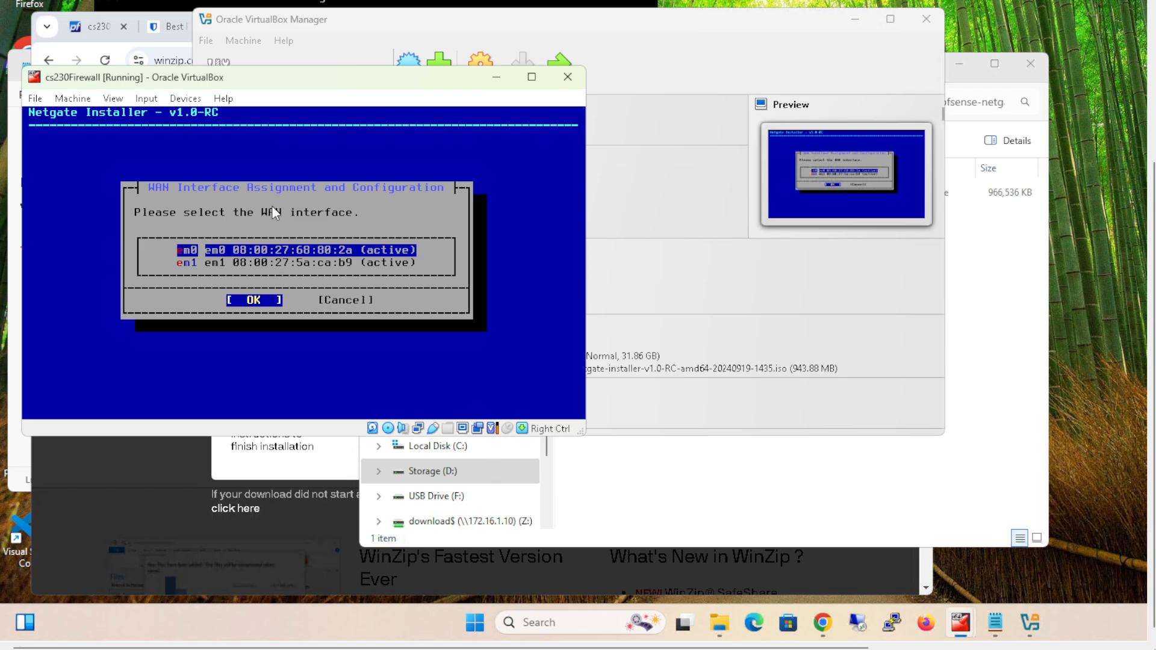
pyautogui.press('Return')
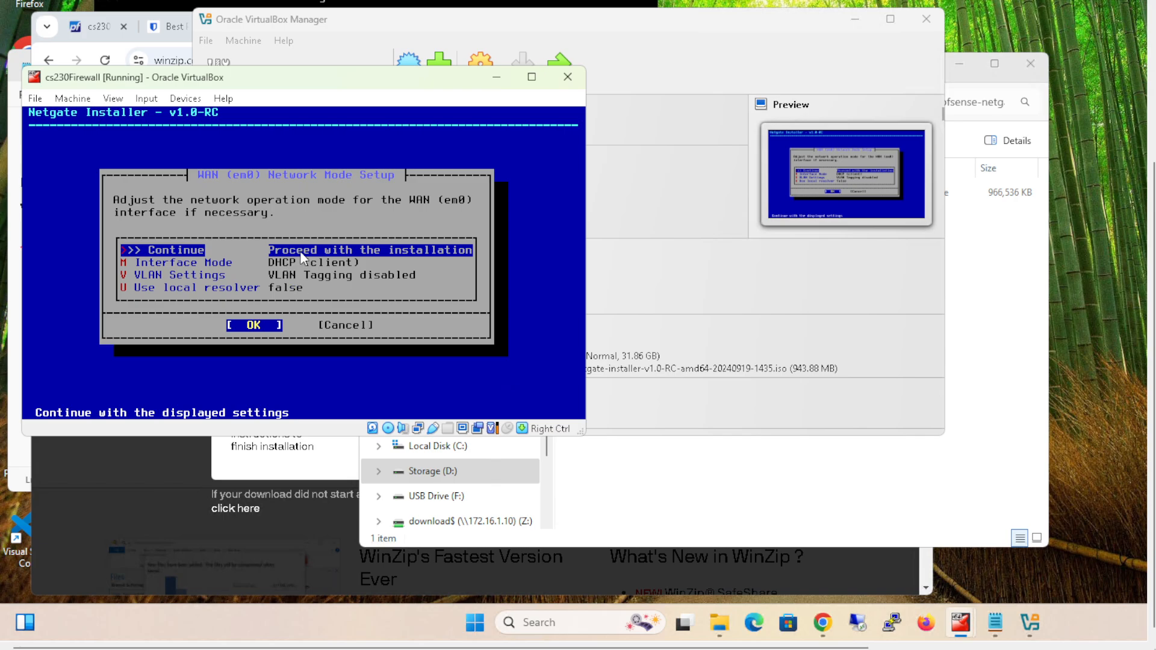
pyautogui.click(253, 325)
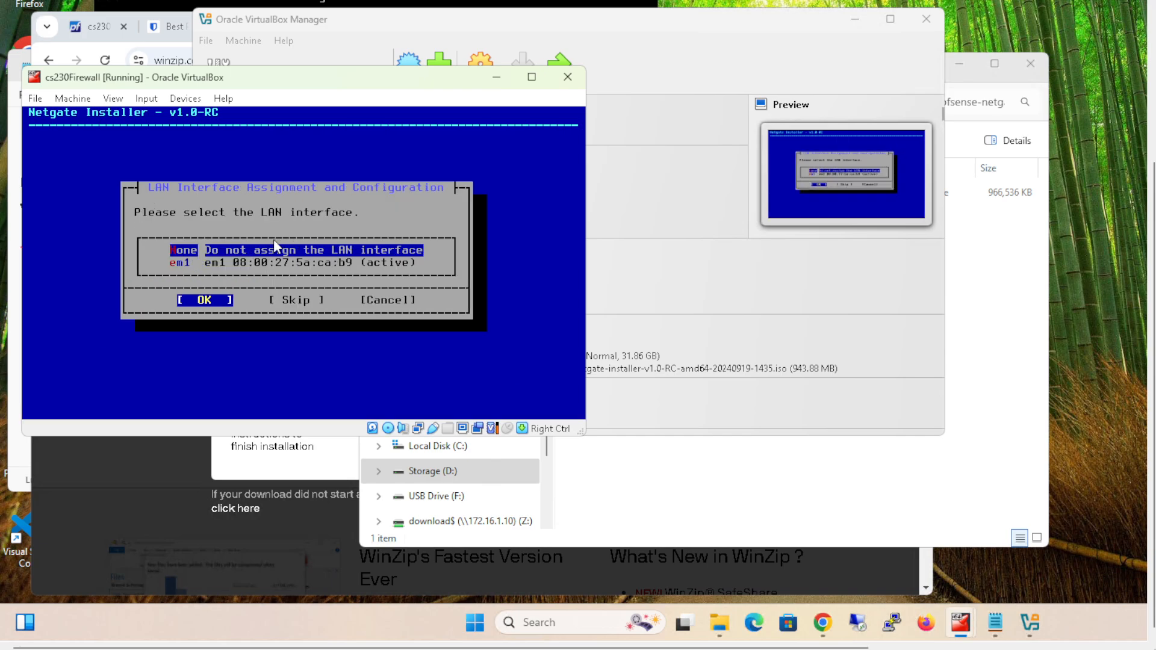
pyautogui.press('Down')
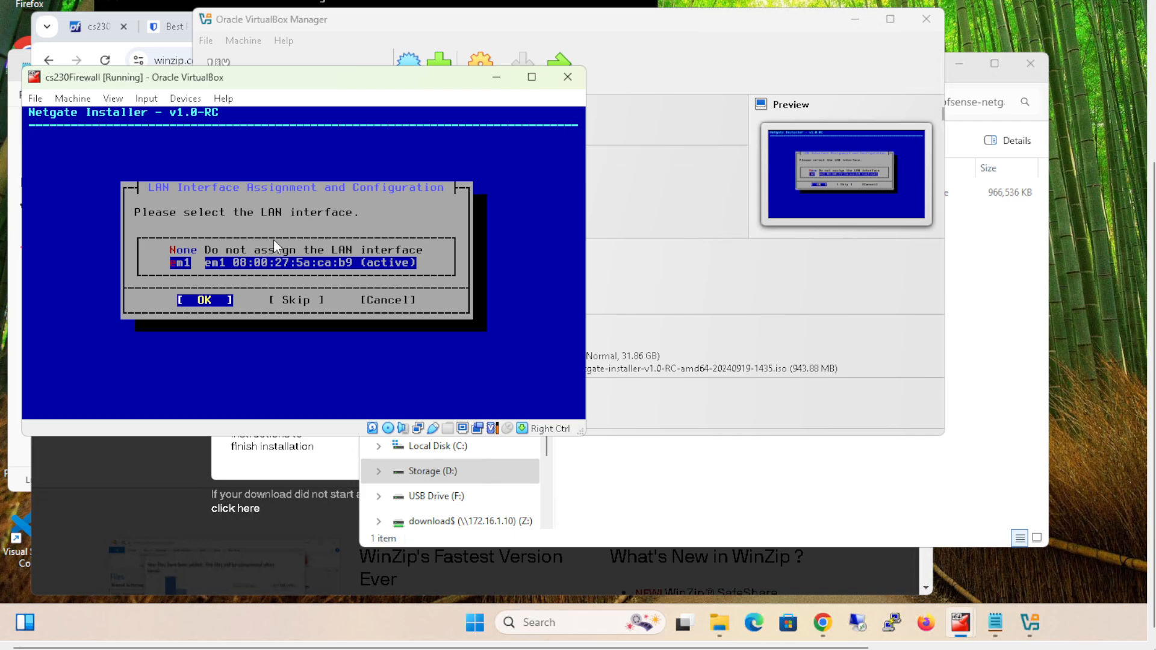
pyautogui.press('Return')
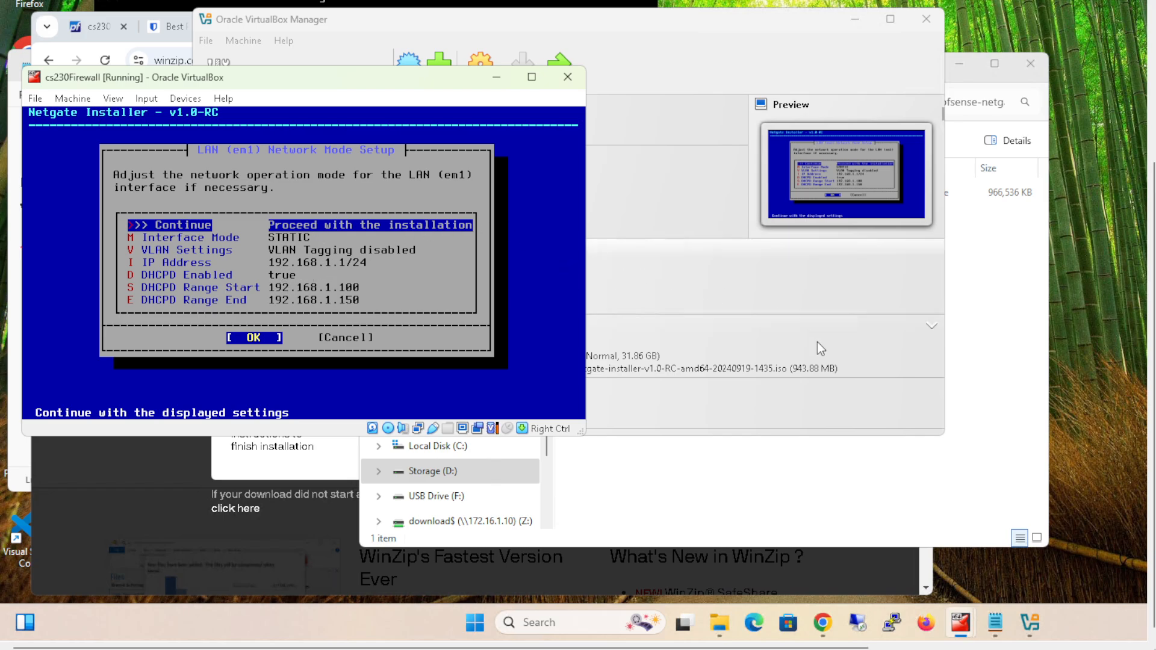
# - Open a Windows Command Prompt on the host and run ipconfig
pyautogui.click(522, 622)
pyautogui.write('cmd')
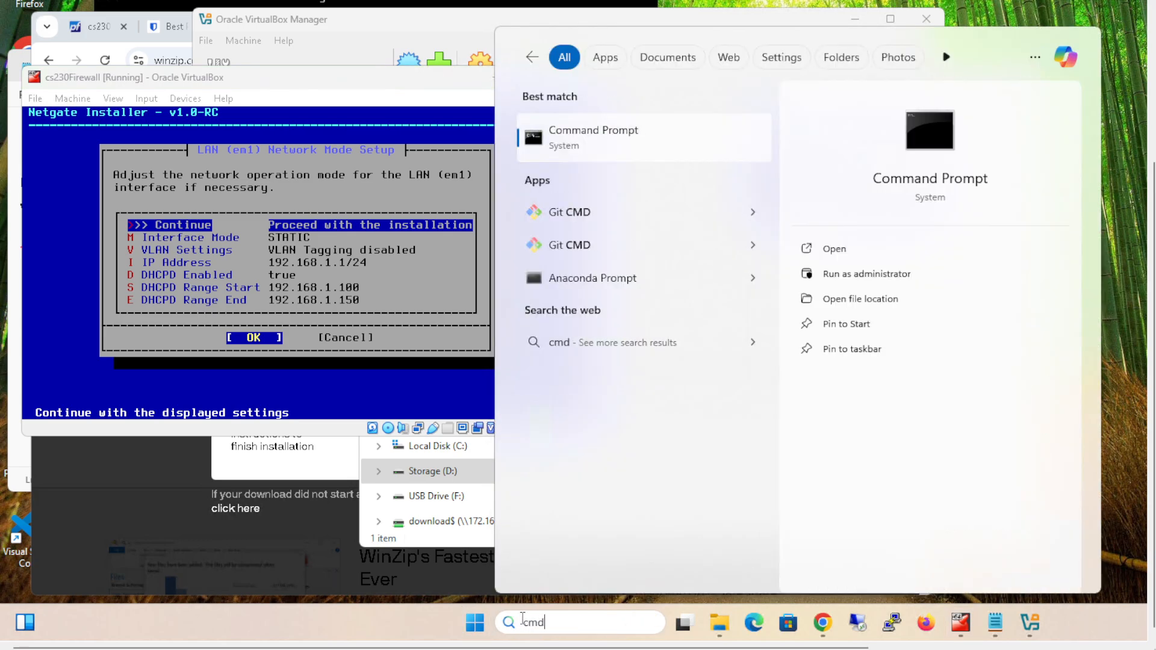
pyautogui.press('Return')
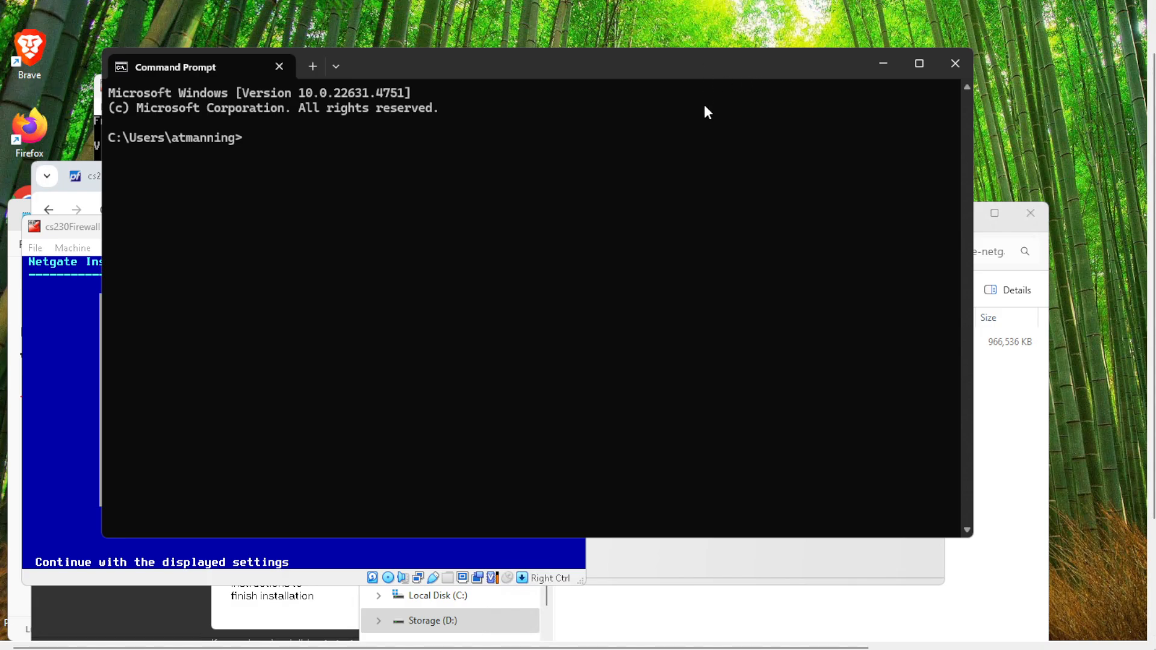
pyautogui.moveTo(742, 64); pyautogui.dragTo(735, 215)
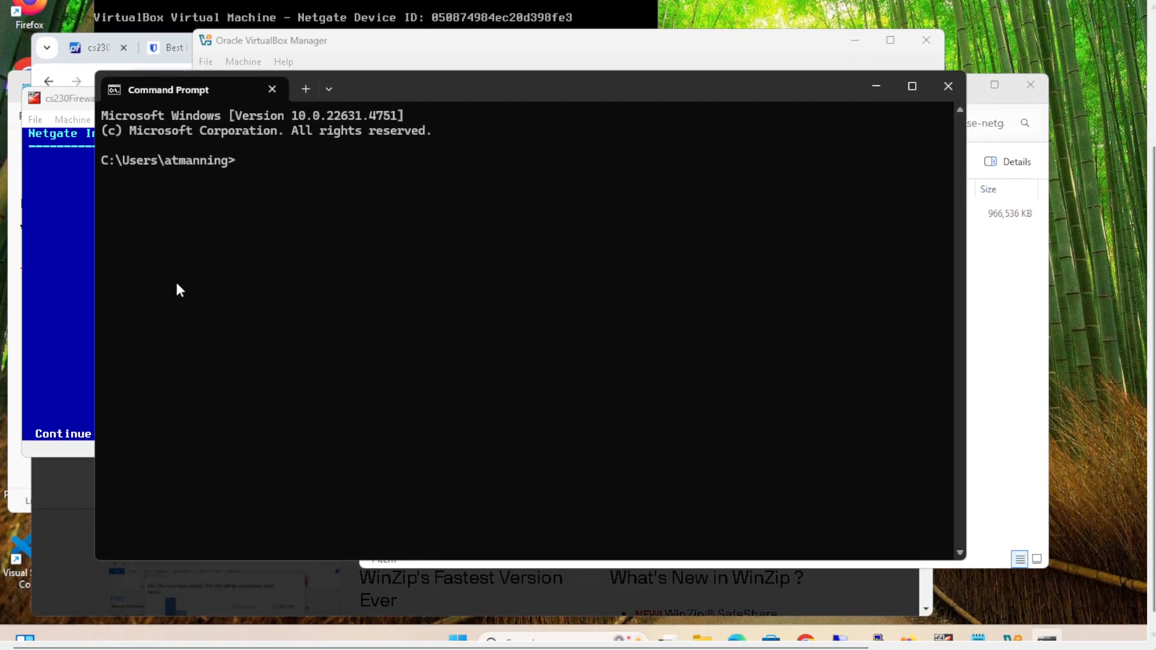
pyautogui.write('ipconfig')
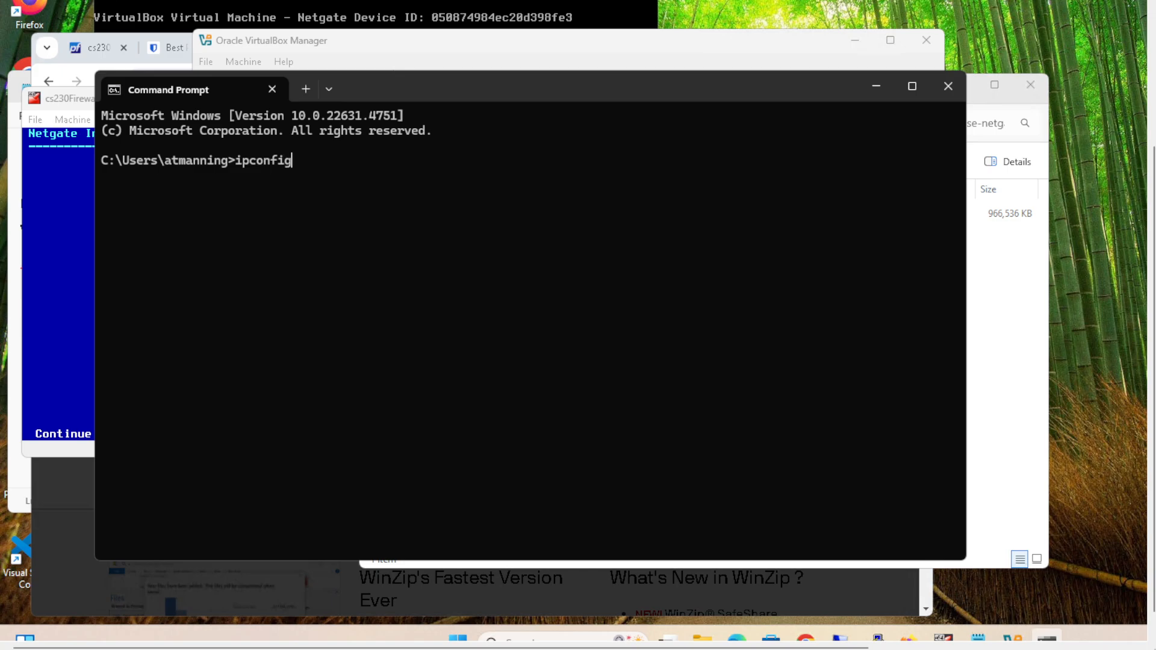
pyautogui.press('Return')
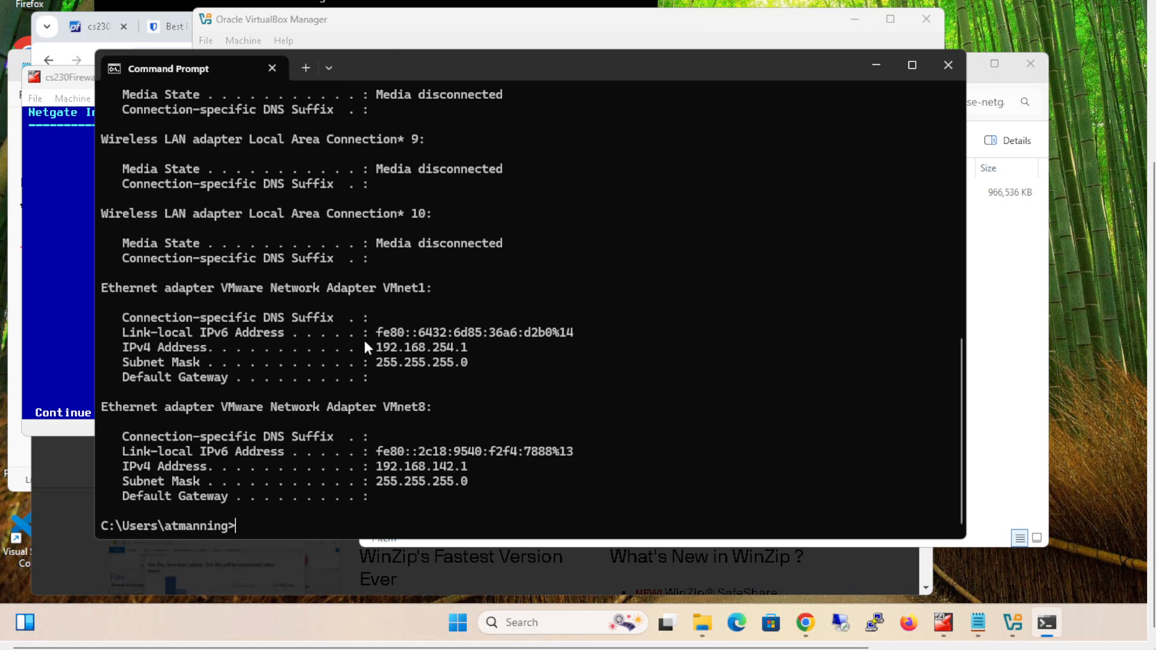
# - Examine the IPv4 addresses and subnet masks of the host's network adapters to identify the host-only network
pyautogui.scroll(5, 405, 347)
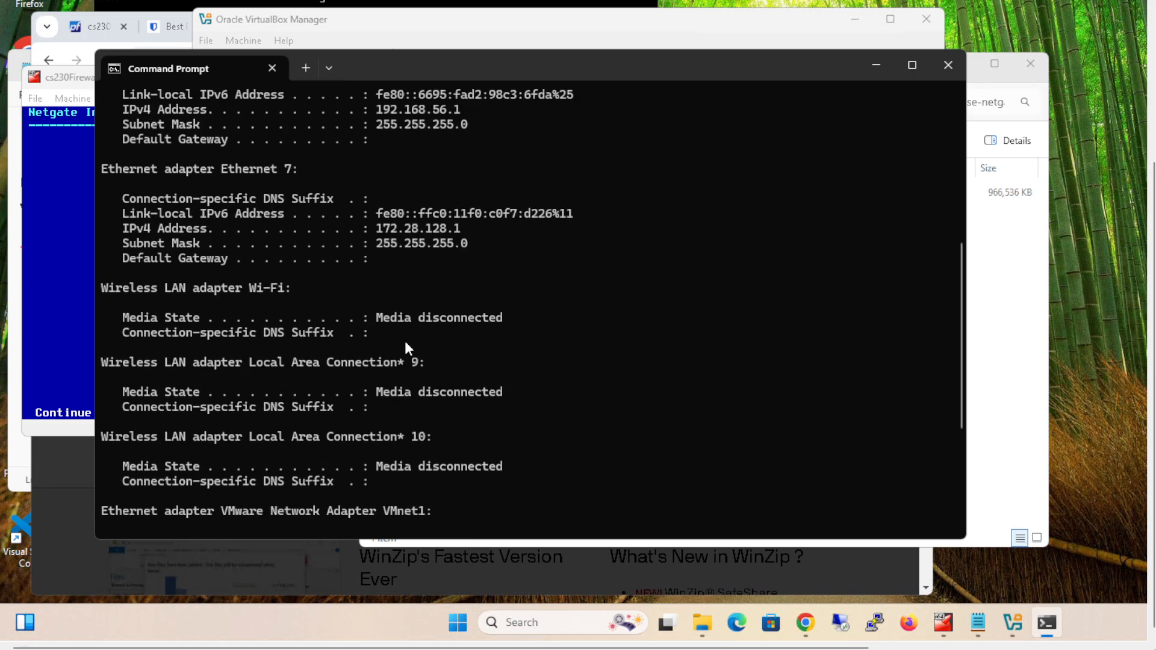
pyautogui.scroll(-5, 405, 343)
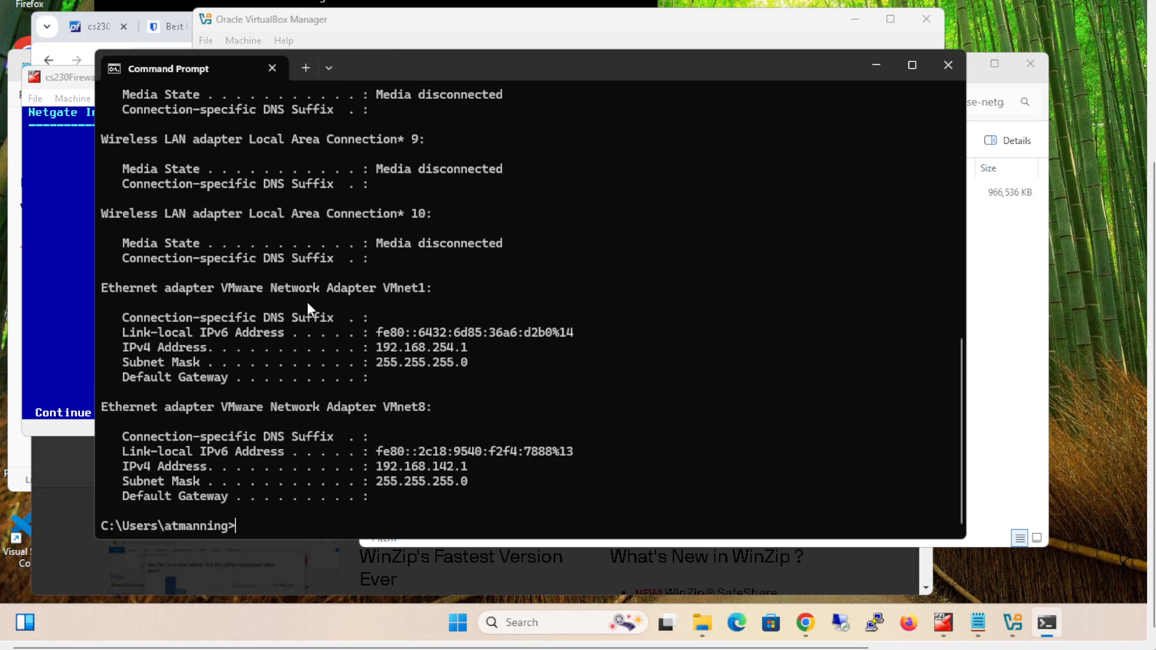
pyautogui.scroll(3, 268, 306)
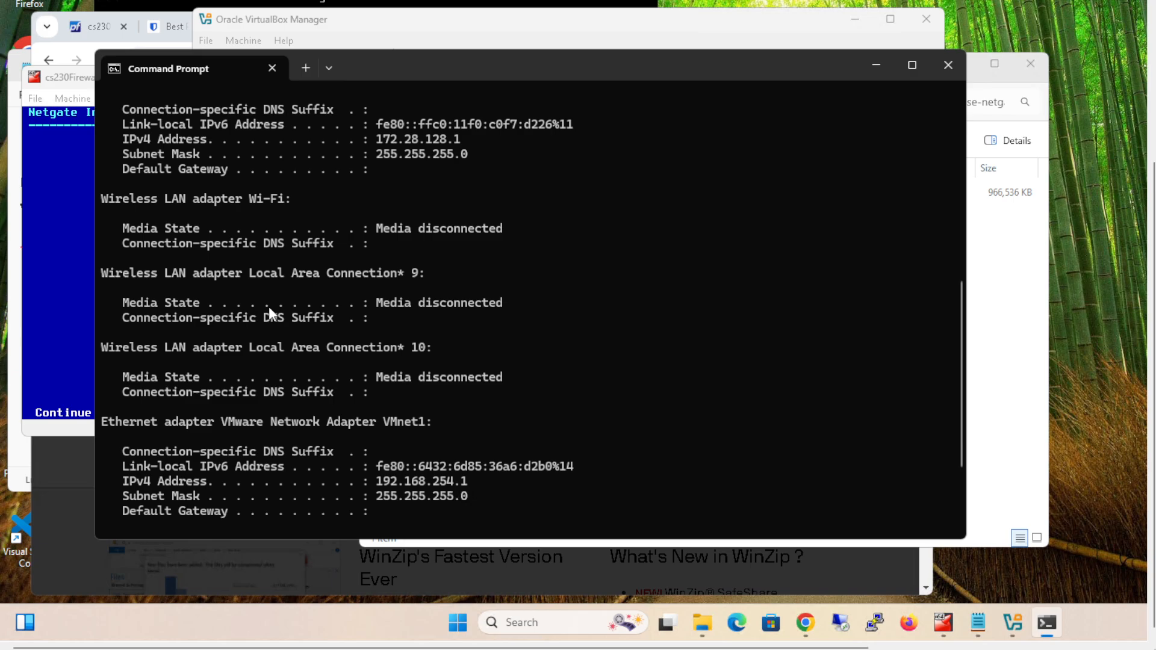
pyautogui.scroll(4, 268, 306)
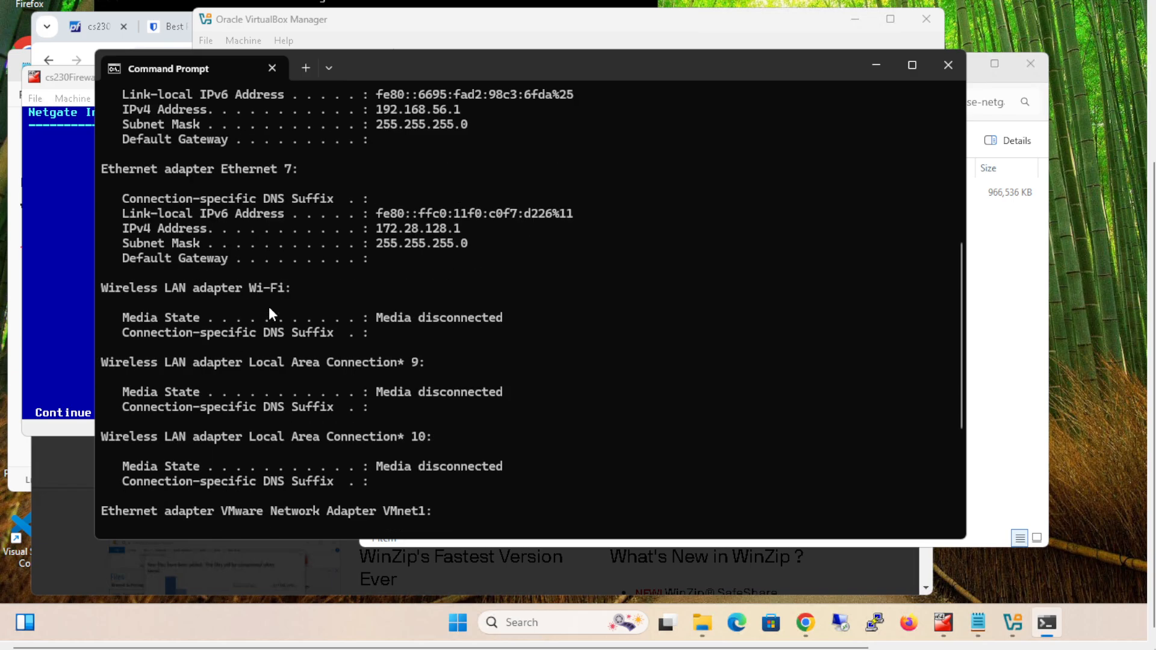
pyautogui.scroll(2, 268, 306)
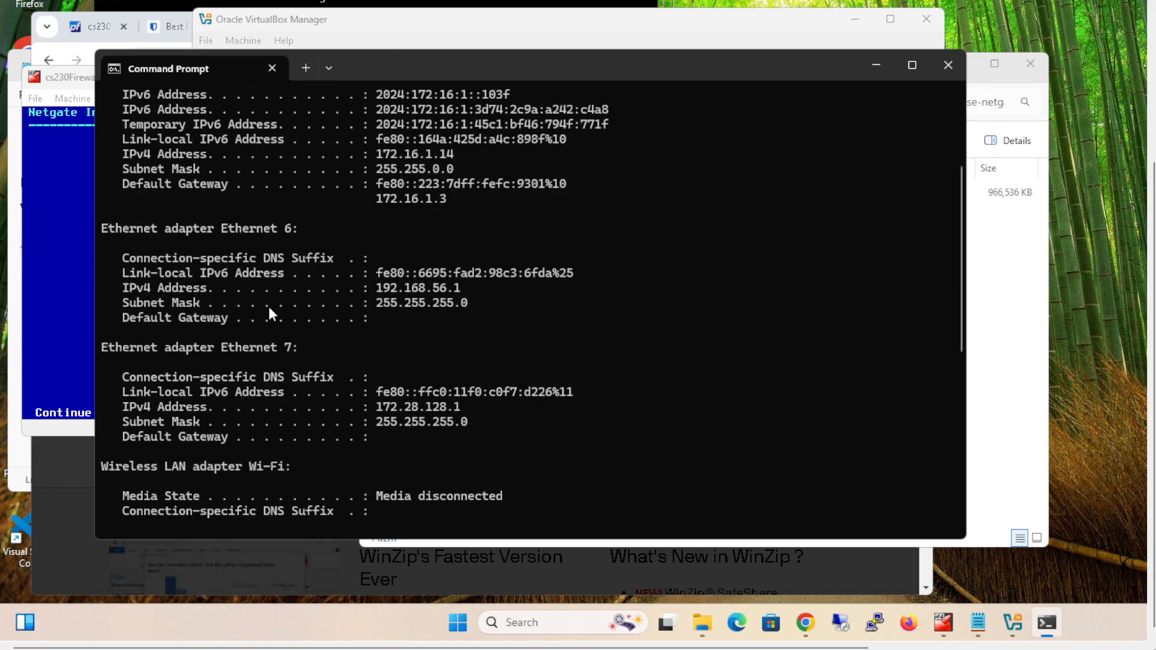
pyautogui.scroll(1, 268, 312)
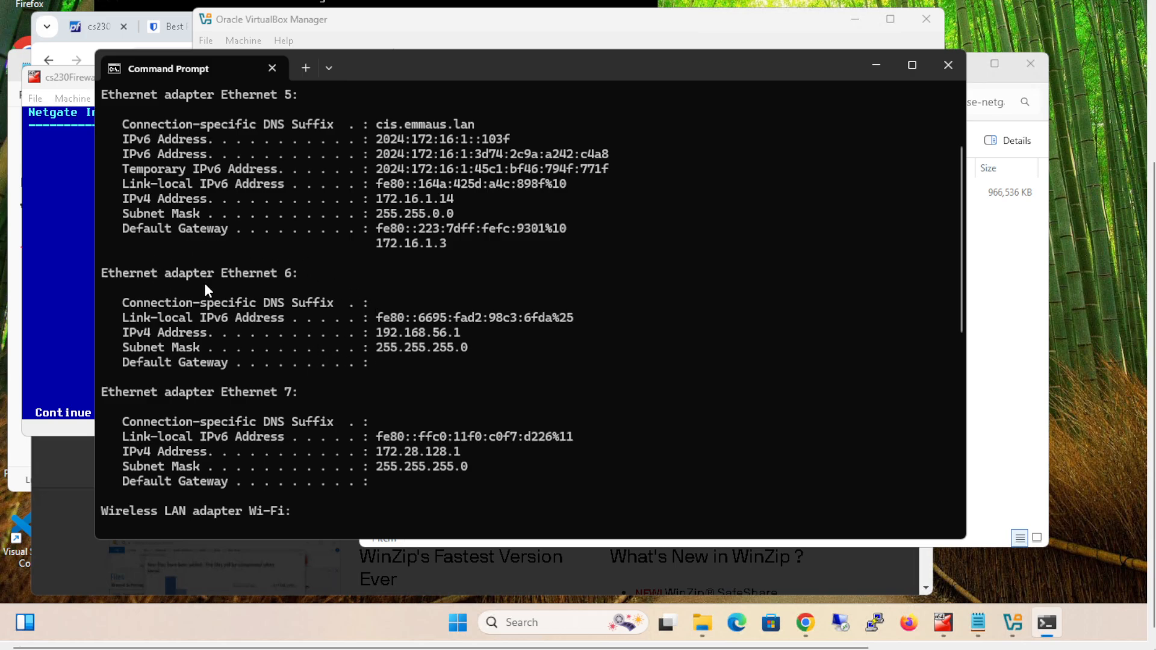
pyautogui.scroll(2, 212, 283)
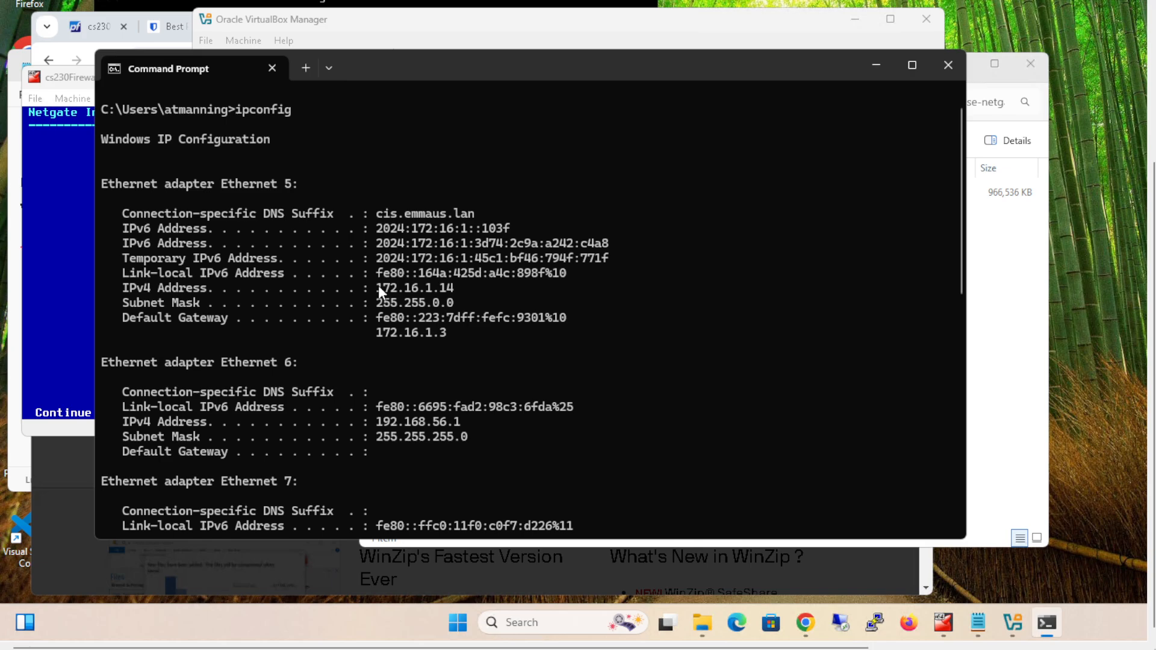
pyautogui.scroll(-2, 379, 291)
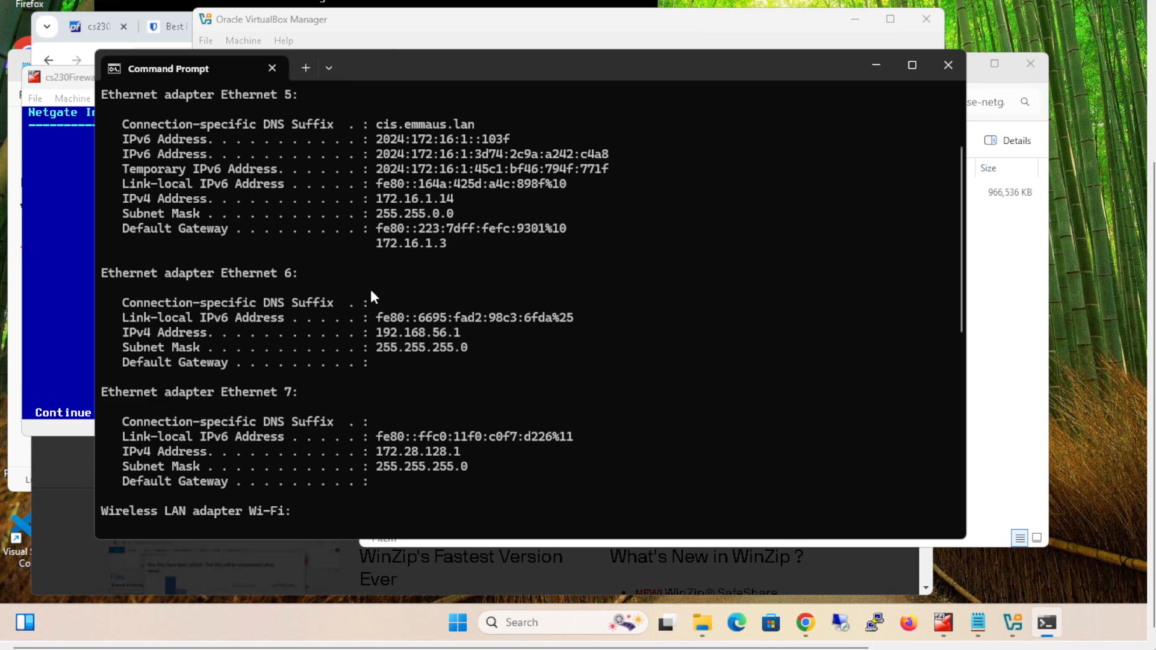
# - Return to the cs230Firewall installer and set the LAN (em1) interface's IP address to 192.168.56.2/24
pyautogui.click(72, 77)
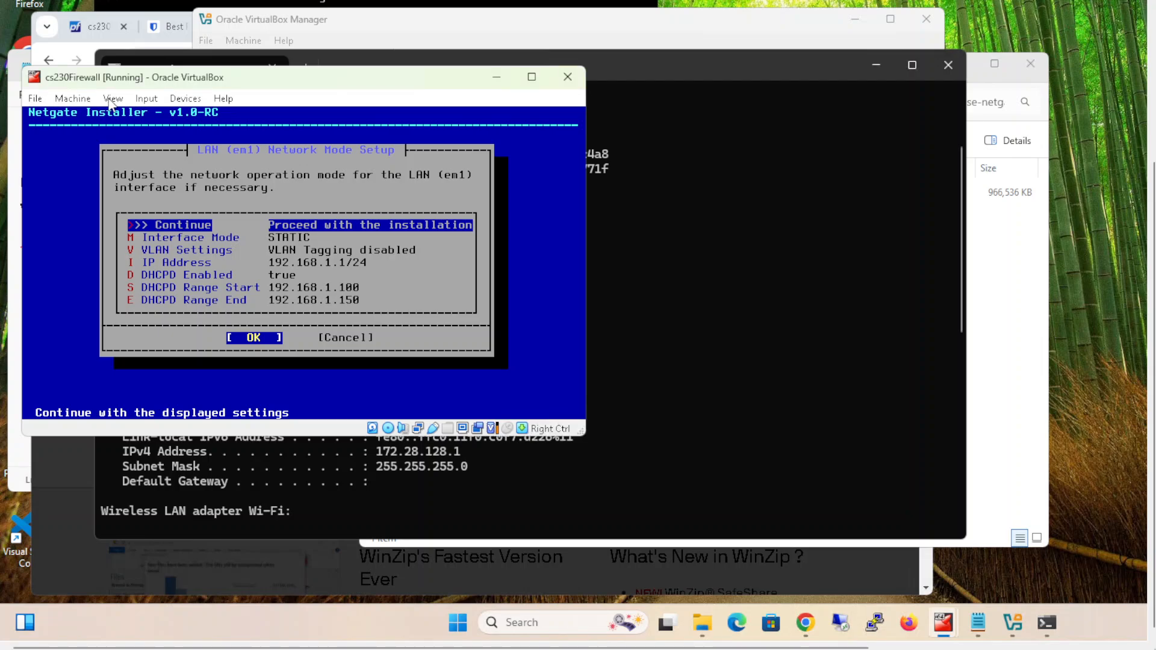
pyautogui.press('Down')
pyautogui.press('Down')
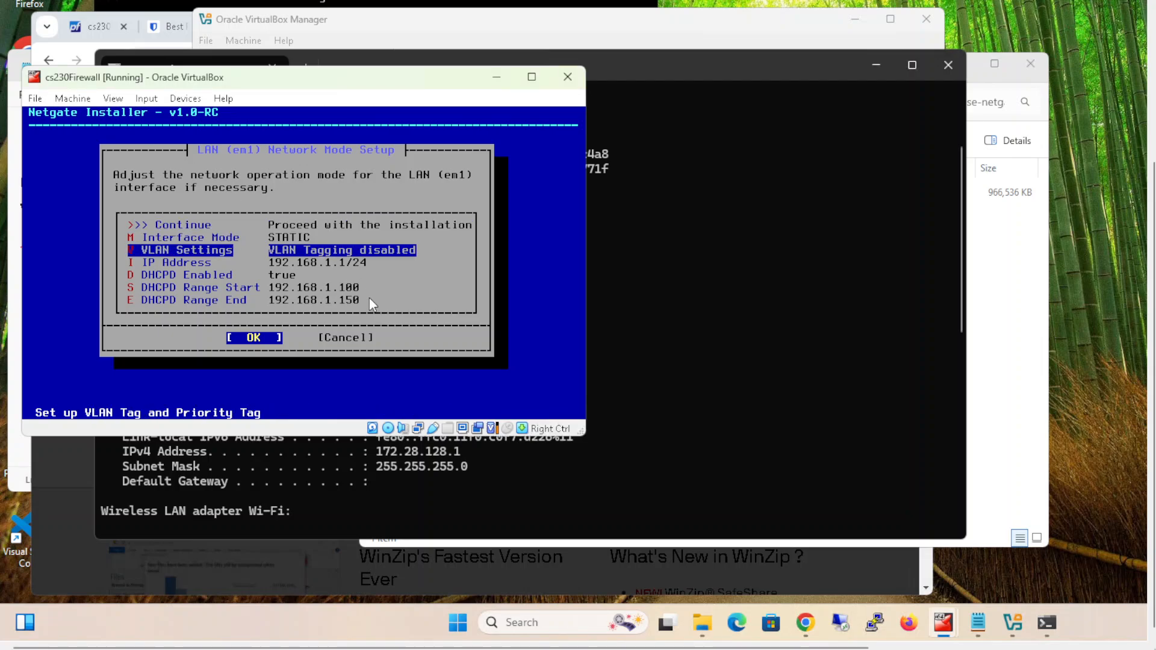
pyautogui.press('Down')
pyautogui.press('Return')
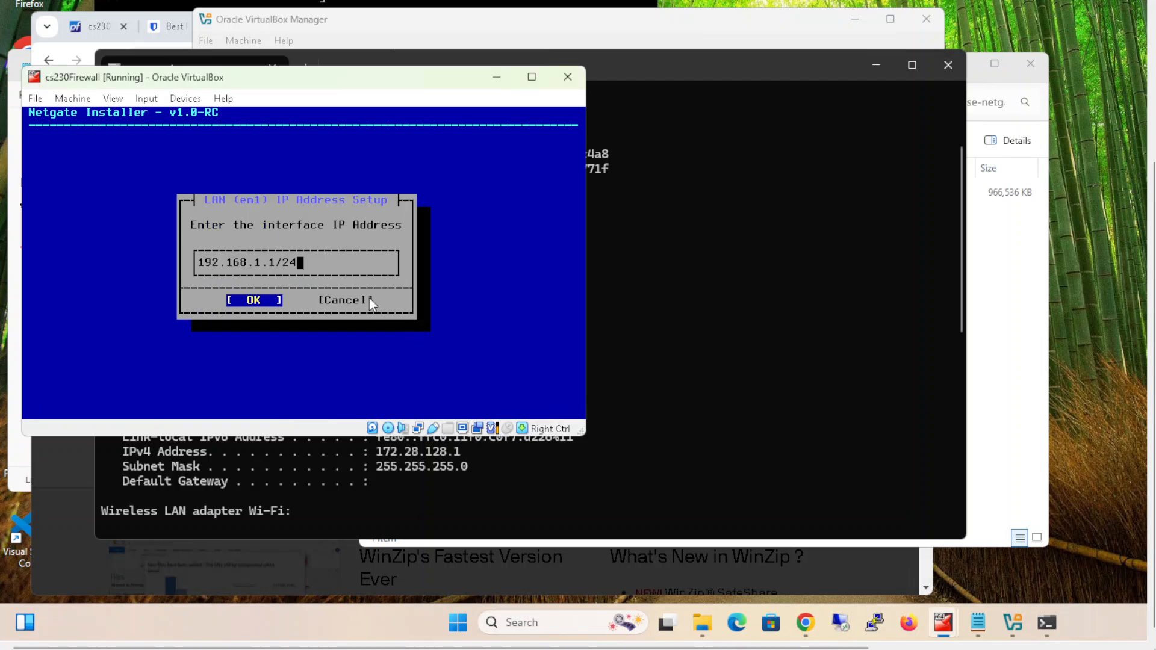
pyautogui.press('Left')
pyautogui.press('Left')
pyautogui.press('Left')
pyautogui.press('Left')
pyautogui.press('Left')
pyautogui.press('BackSpace')
pyautogui.write('56')
pyautogui.press('Right')
pyautogui.press('Right')
pyautogui.press('BackSpace')
pyautogui.write('2')
pyautogui.press('Return')
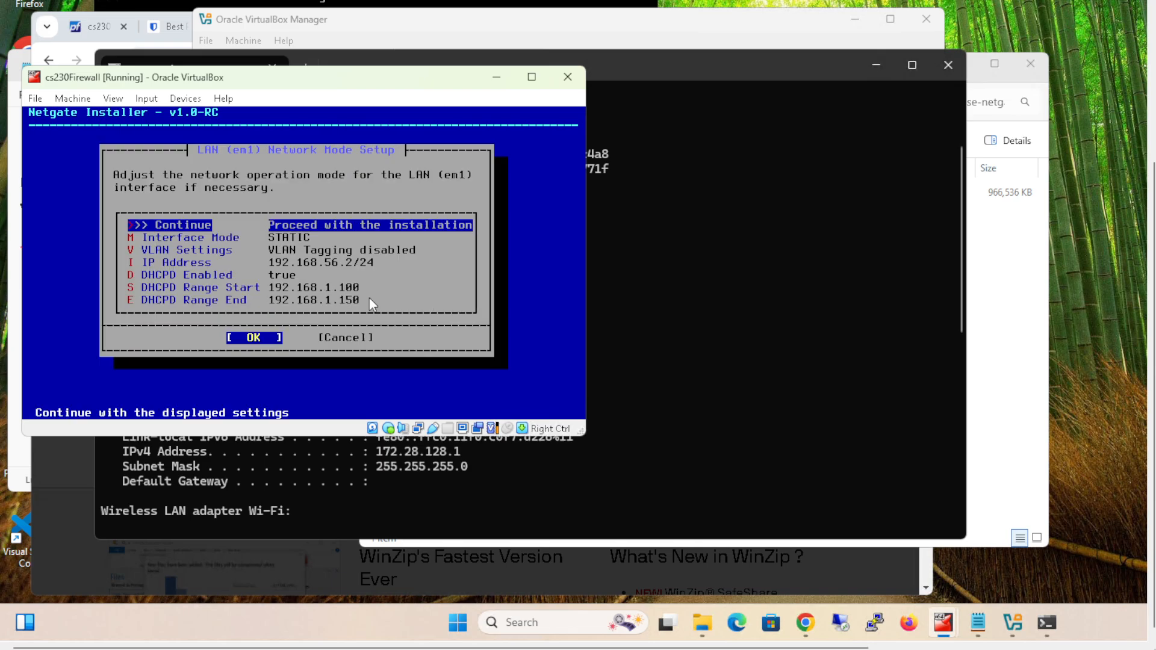
# - Set the LAN interface's DHCPD range start to 192.168.56.100
pyautogui.press('Down')
pyautogui.press('Down')
pyautogui.press('Down')
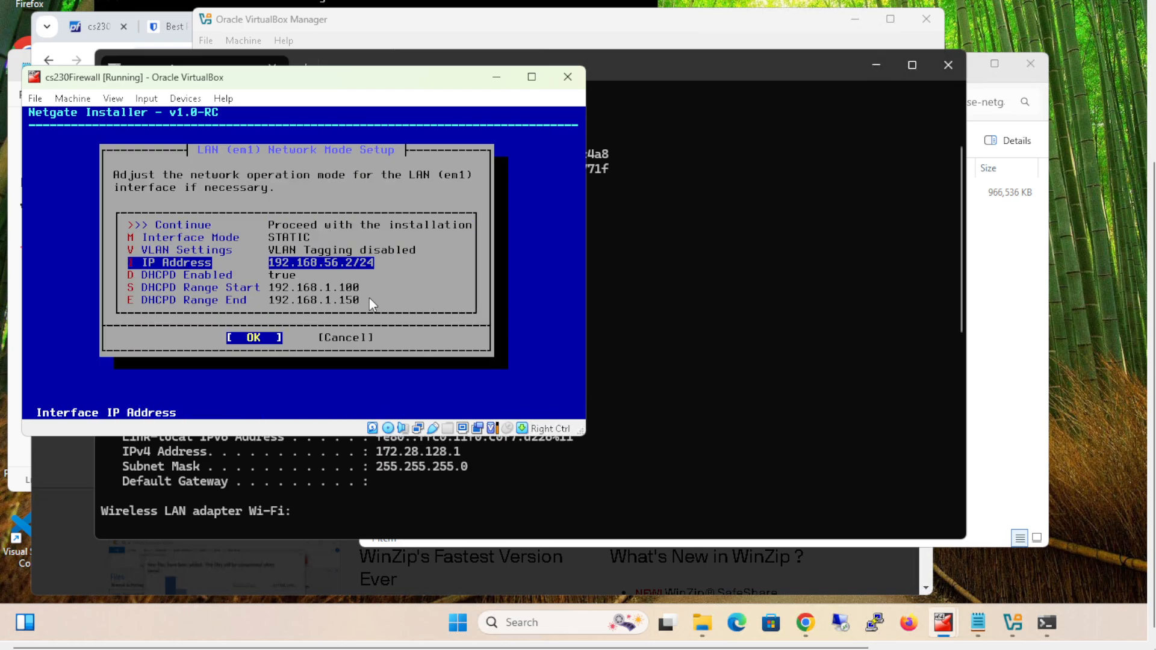
pyautogui.press('Down')
pyautogui.press('Down')
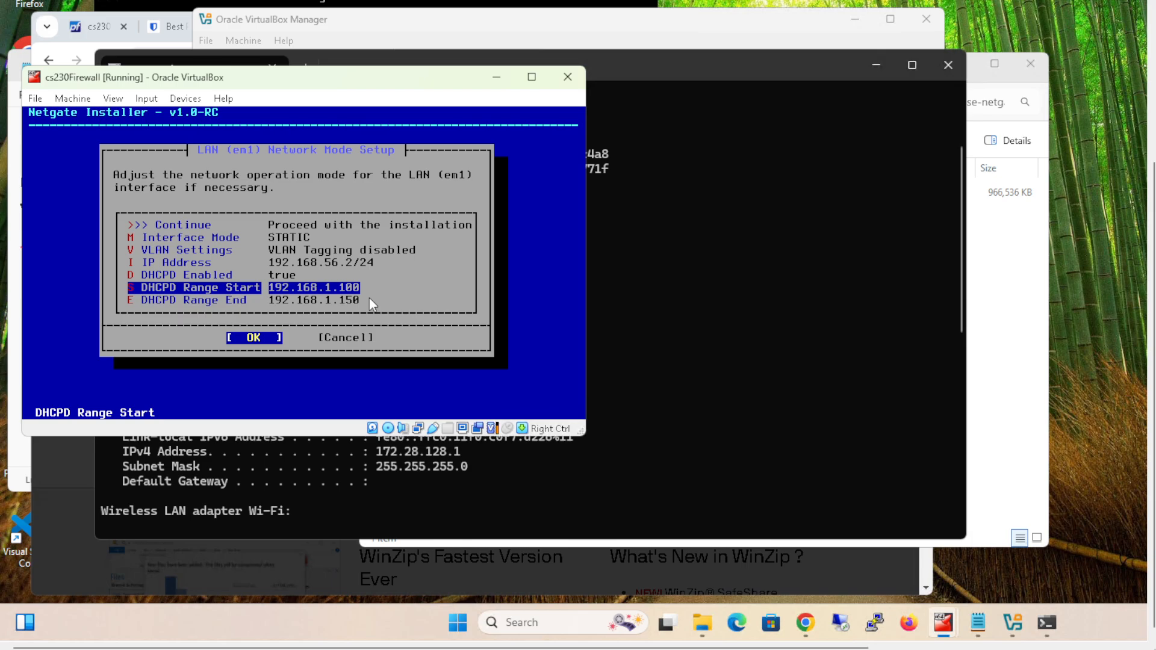
pyautogui.press('Return')
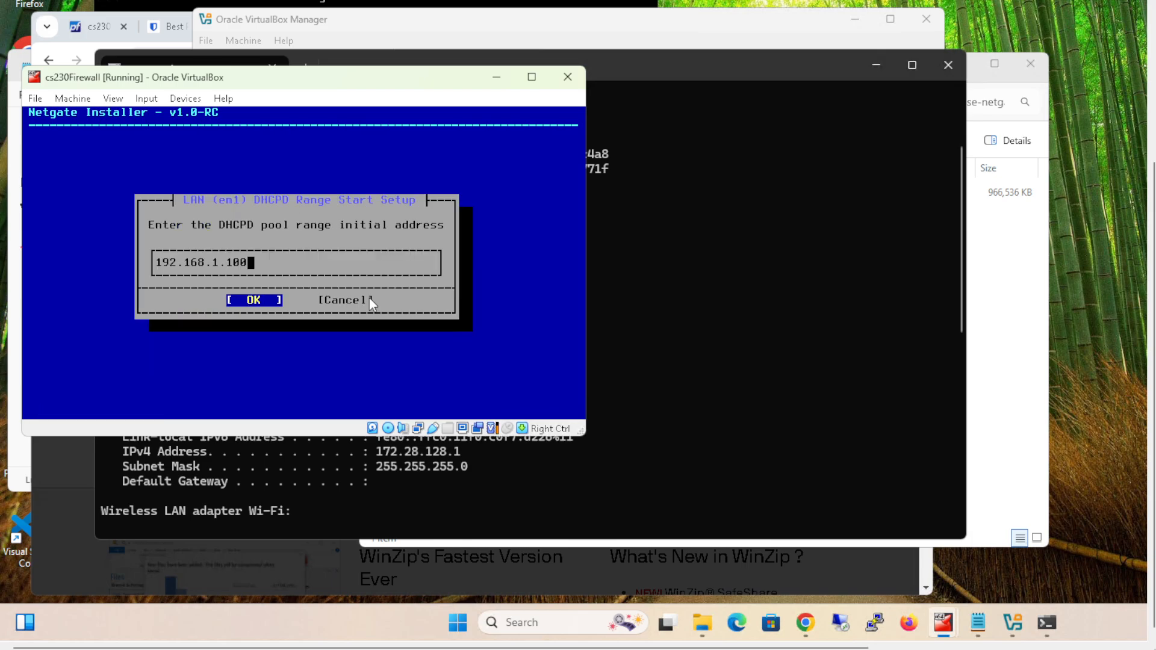
pyautogui.press('Left')
pyautogui.press('Left')
pyautogui.press('Left')
pyautogui.press('Left')
pyautogui.press('BackSpace')
pyautogui.write('56')
pyautogui.press('Return')
# - Set the LAN interface's DHCPD range end to 192.168.56.150
pyautogui.press('Down')
pyautogui.press('Down')
pyautogui.press('Down')
pyautogui.press('Down')
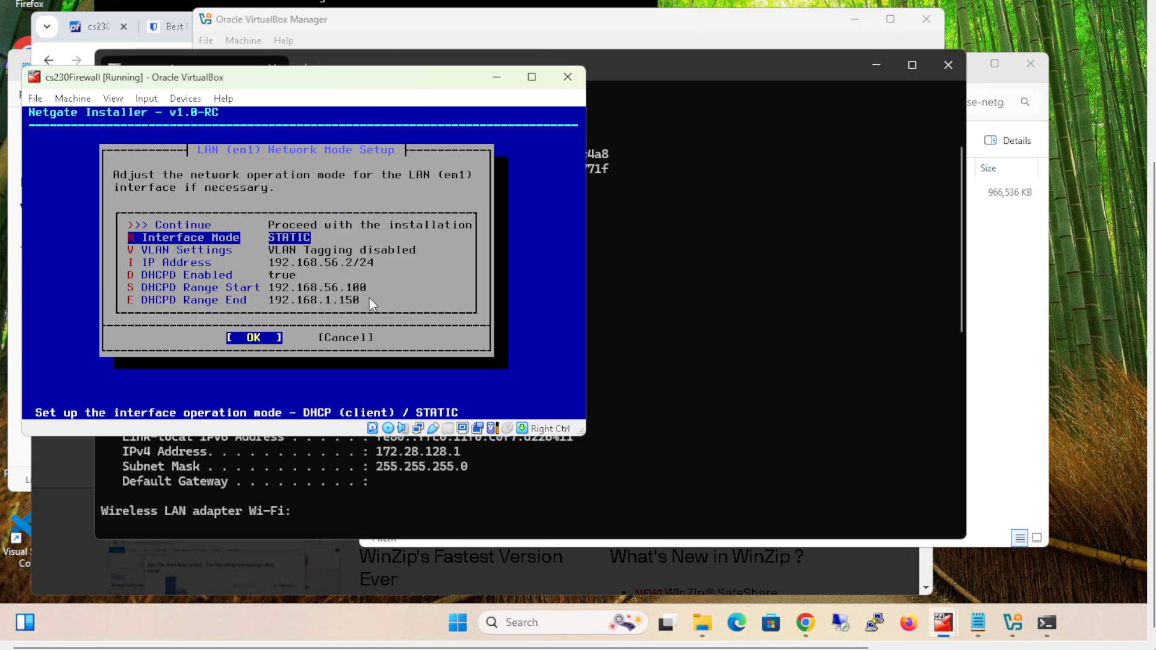
pyautogui.press('Down')
pyautogui.press('Down')
pyautogui.press('Return')
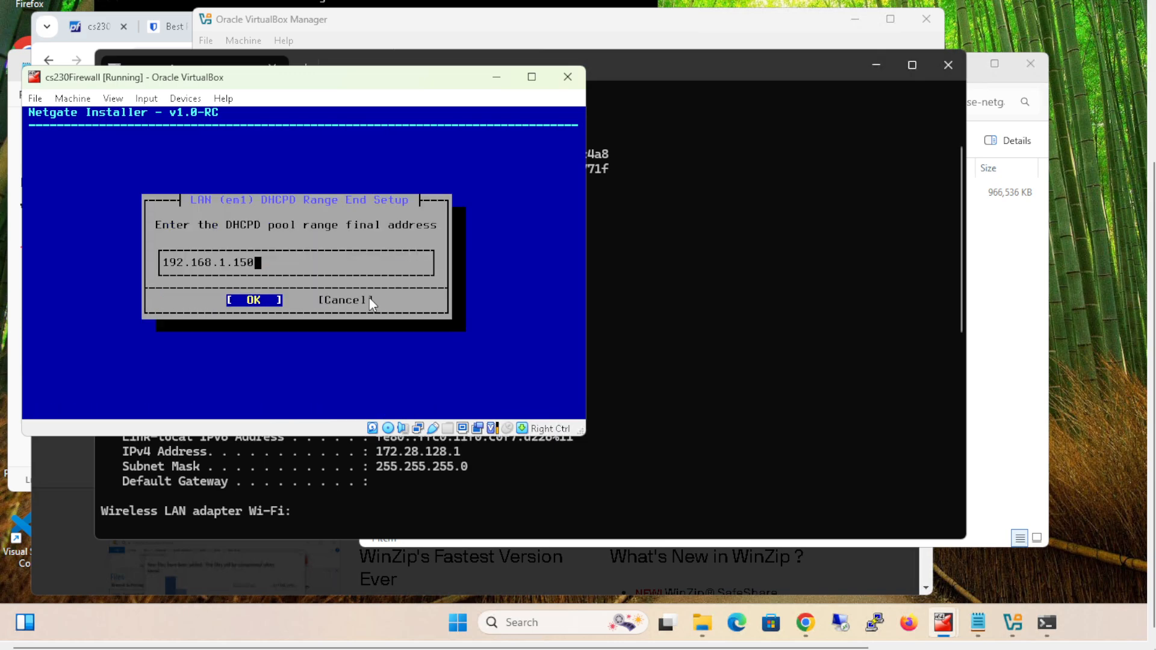
pyautogui.press('Left')
pyautogui.press('Left')
pyautogui.press('Left')
pyautogui.press('Left')
pyautogui.press('BackSpace')
pyautogui.write('56')
pyautogui.press('Return')
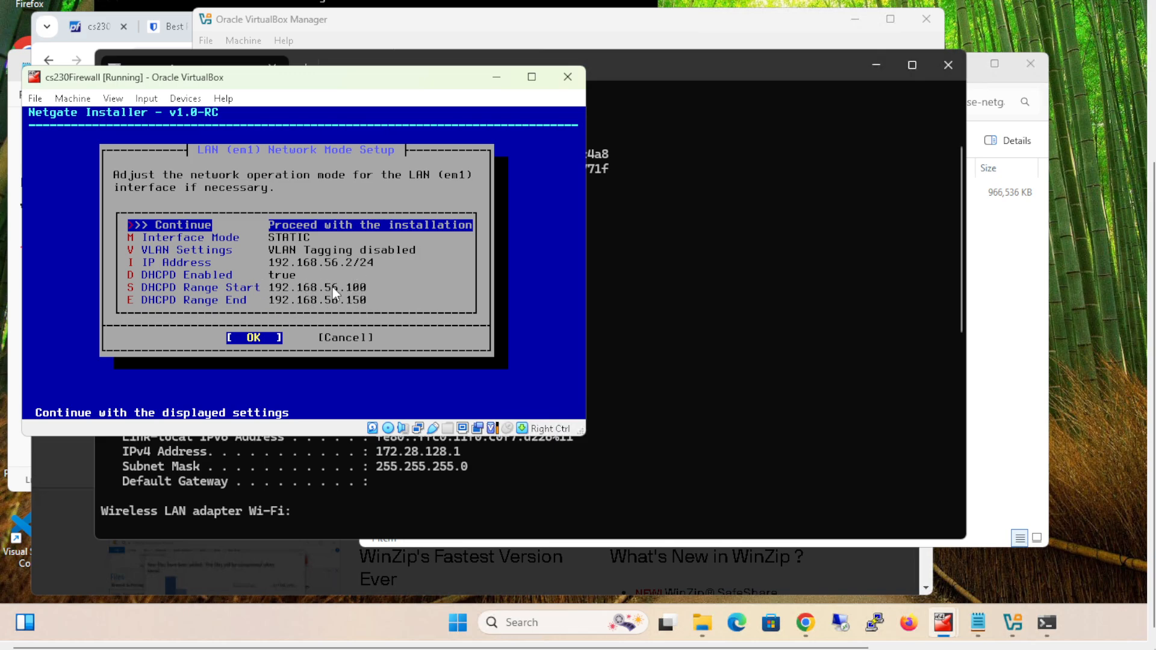
# - Accept the LAN settings and interface assignments, and choose to install pfSense CE
pyautogui.press('Return')
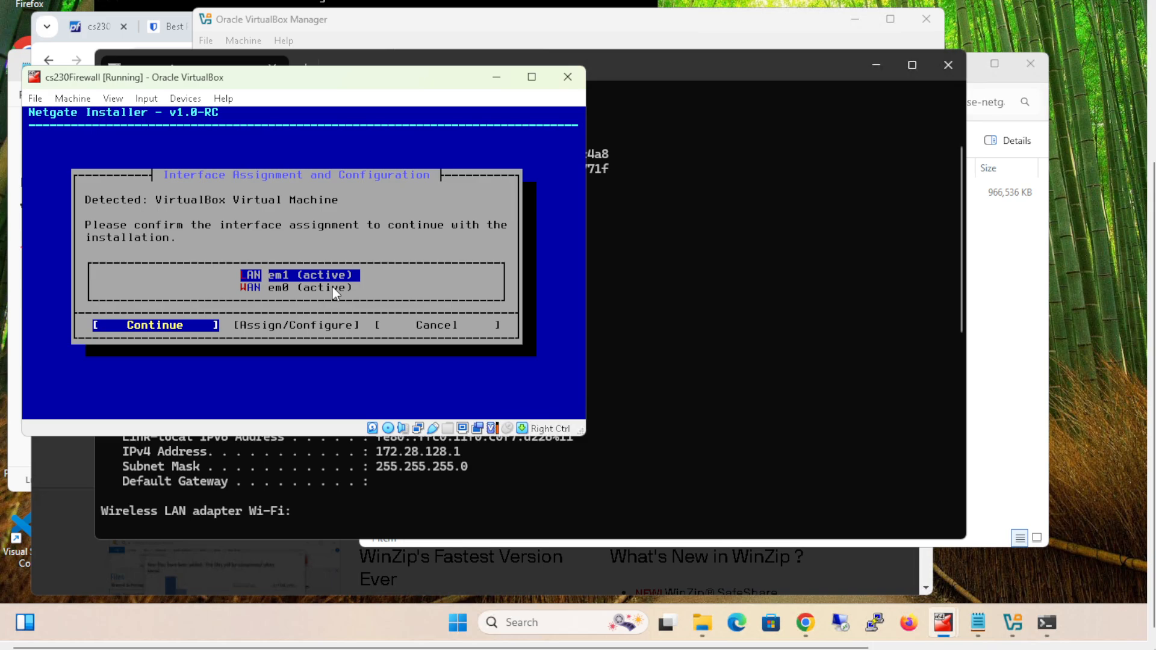
pyautogui.press('Return')
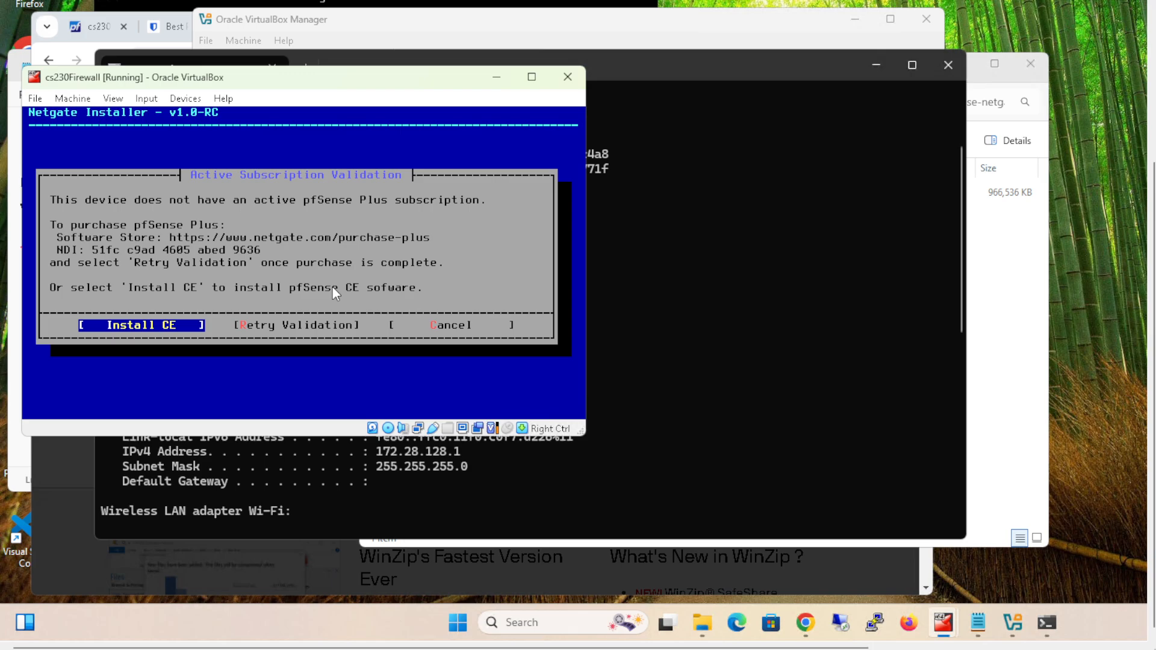
pyautogui.press('Return')
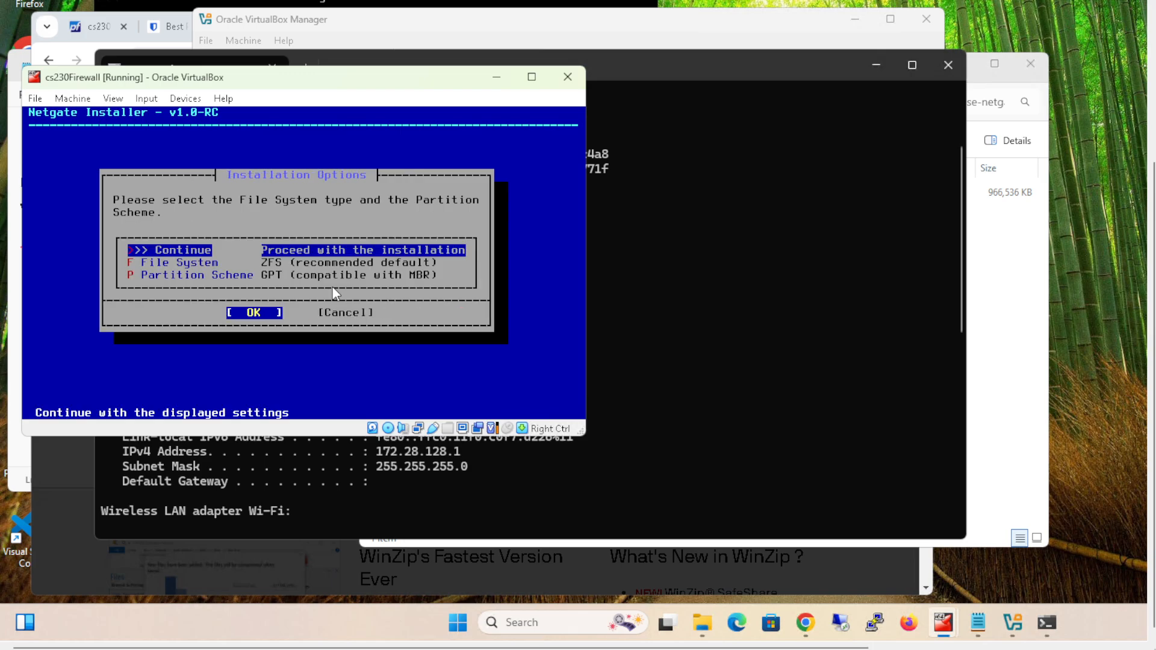
# - Install the current stable release 2.7.2 on disk ada0, using ZFS with a GPT partition scheme and Stripe configuration, and confirm erasing the disk
pyautogui.press('Return')
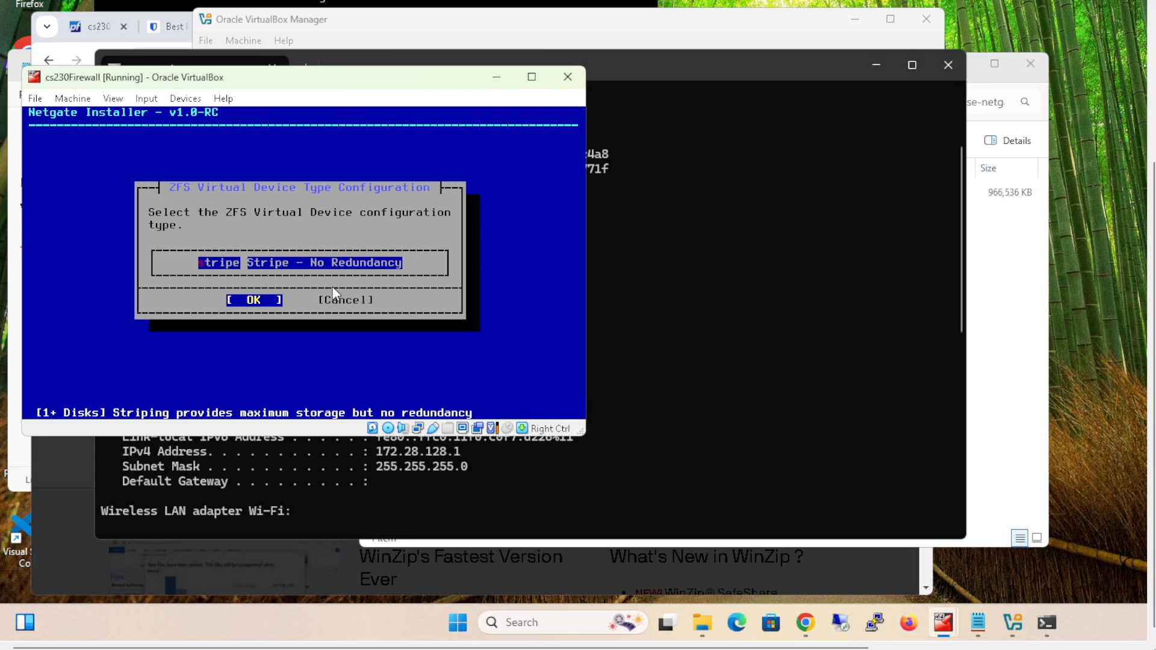
pyautogui.press('Return')
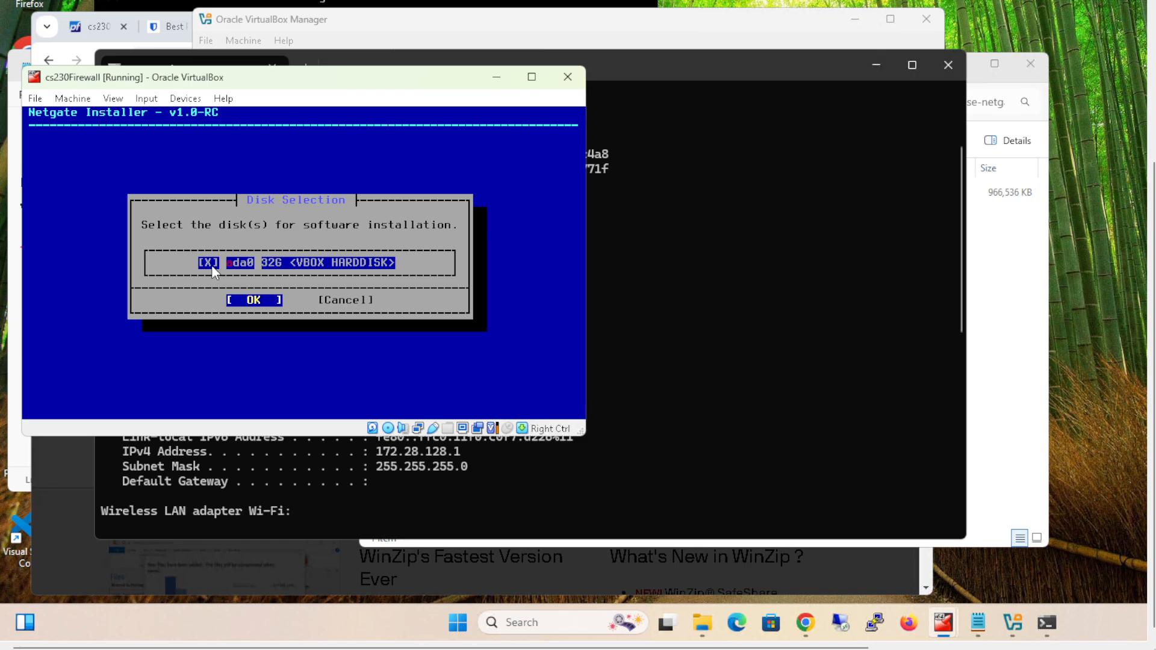
pyautogui.press('Return')
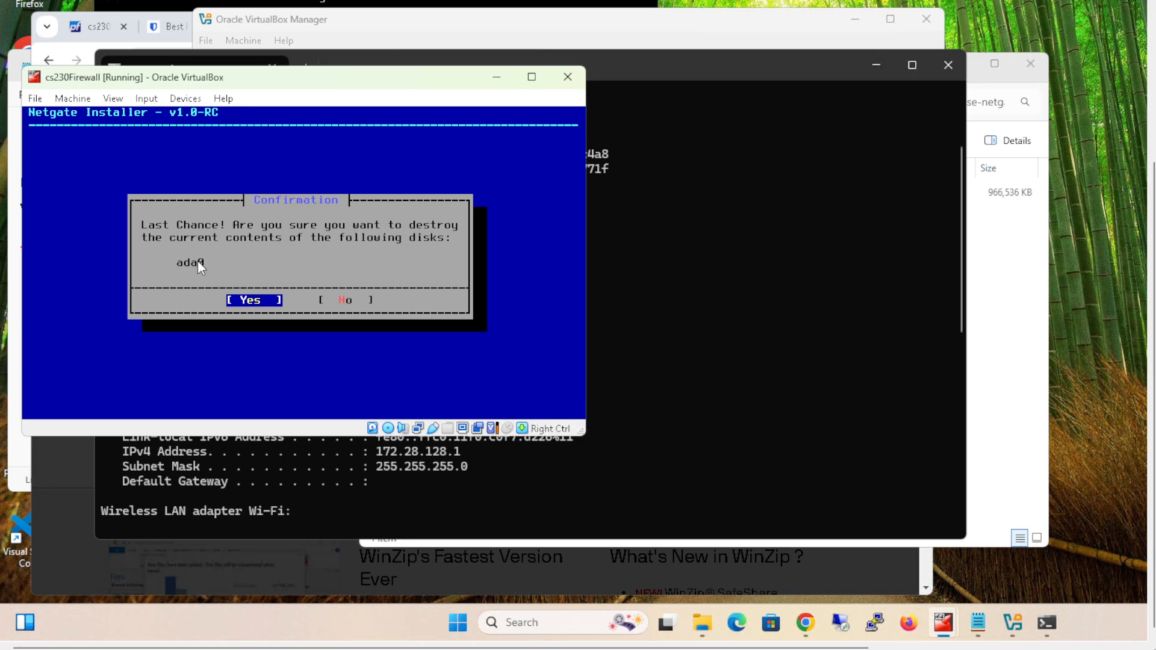
pyautogui.press('Return')
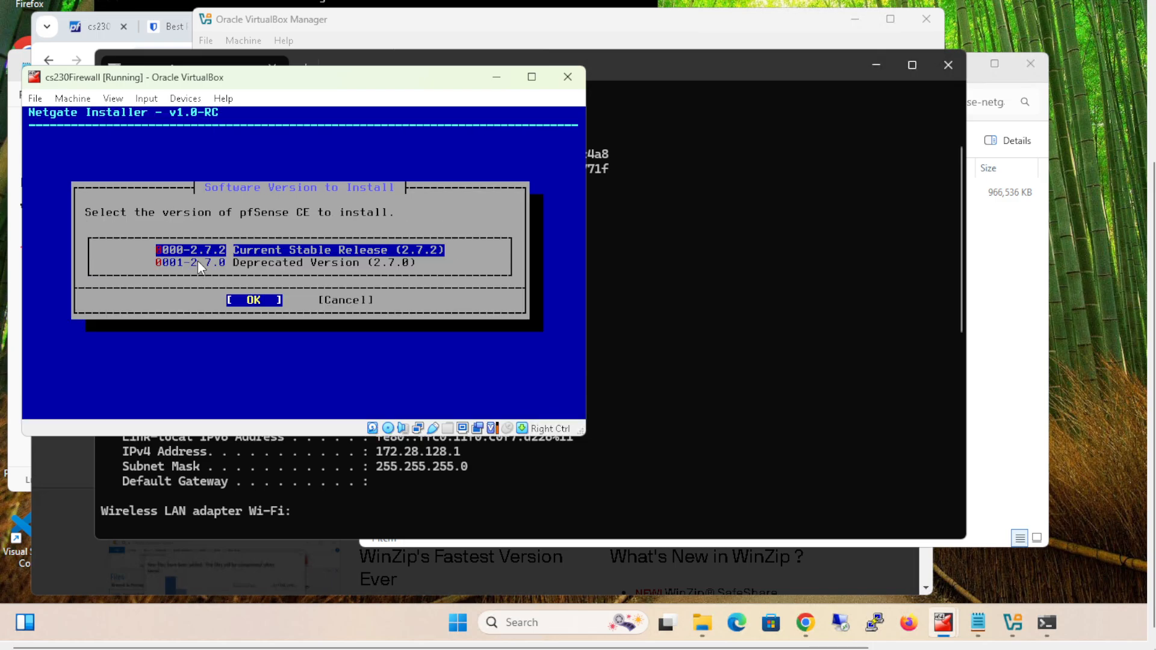
pyautogui.press('Return')
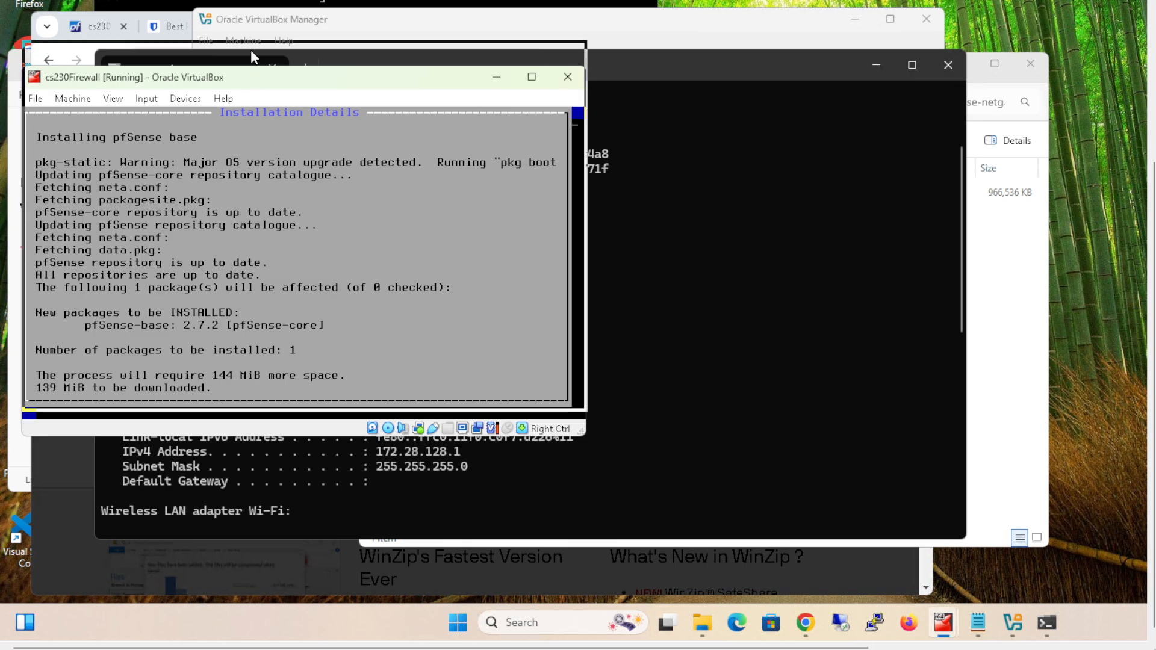
# - Move the cs230Firewall window slightly higher and bring the VirtualBox Manager window to the front
pyautogui.moveTo(254, 84); pyautogui.dragTo(267, 40)
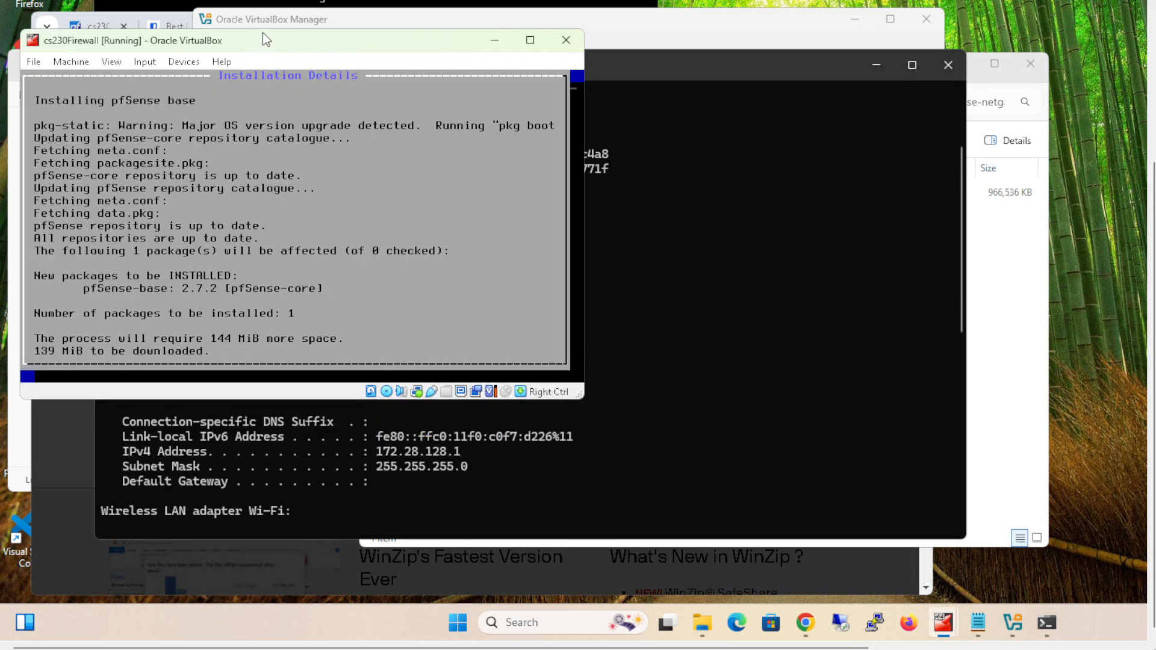
pyautogui.click(355, 16)
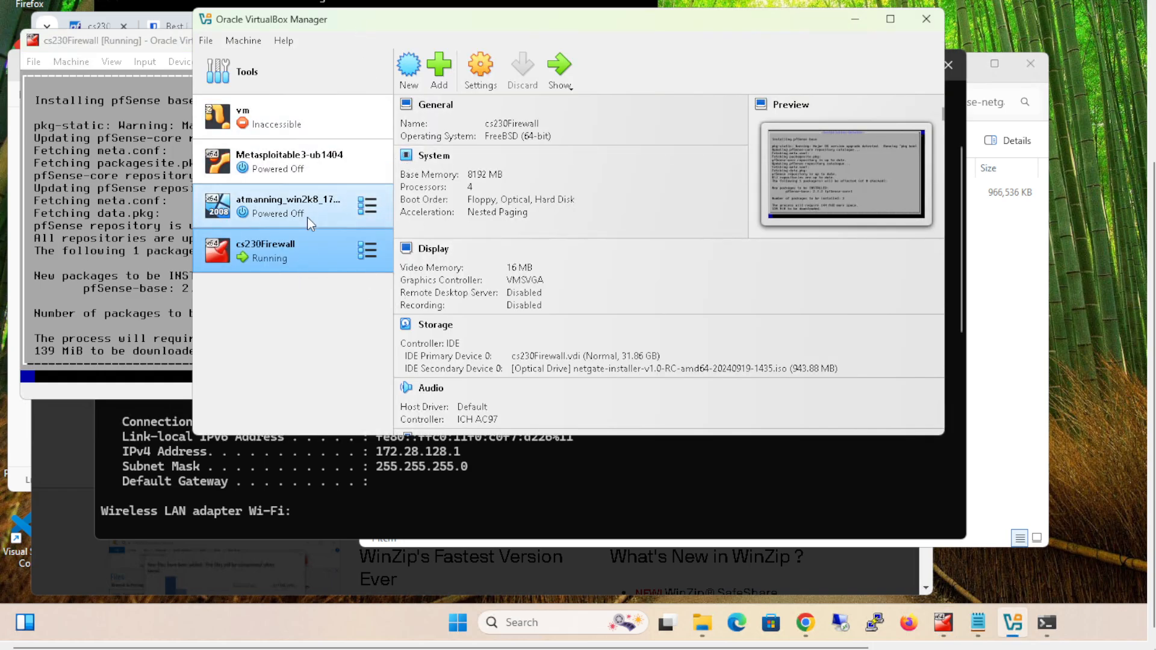